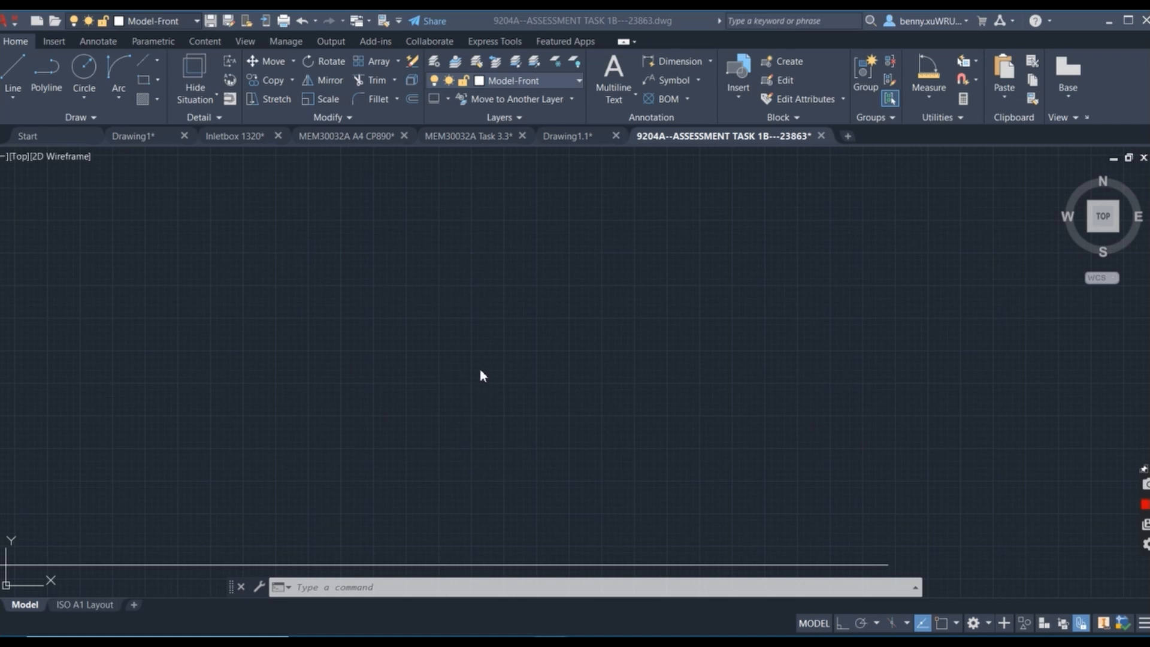
{"action": "left_click", "coordinate": [18, 61]}
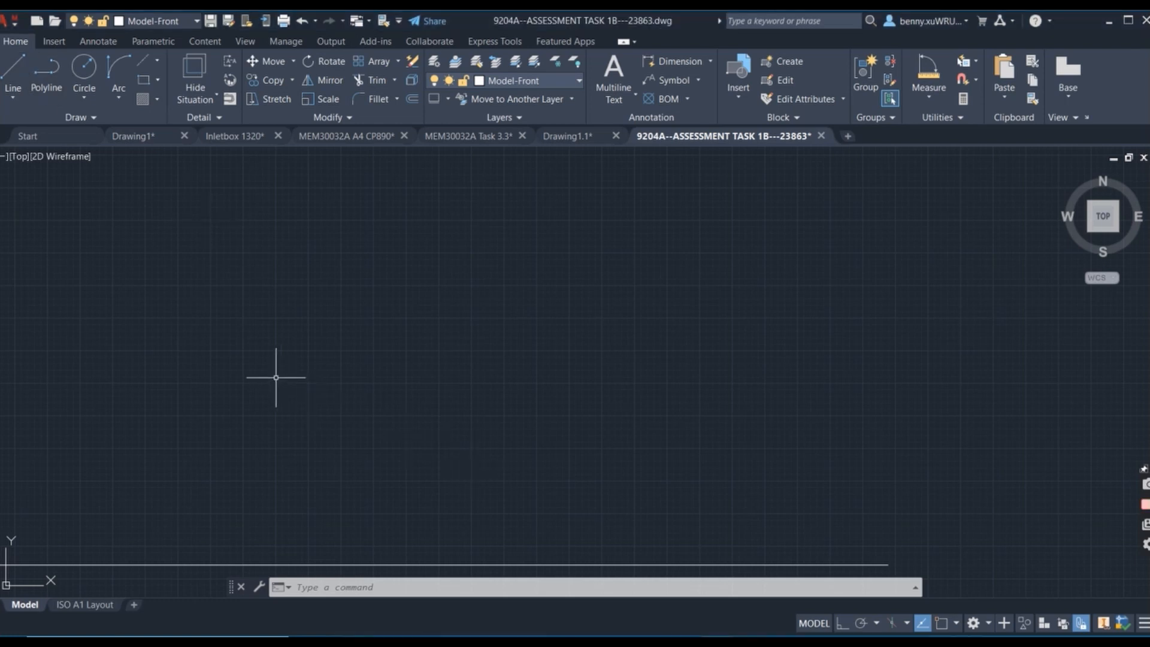
{"action": "left_click", "coordinate": [268, 397]}
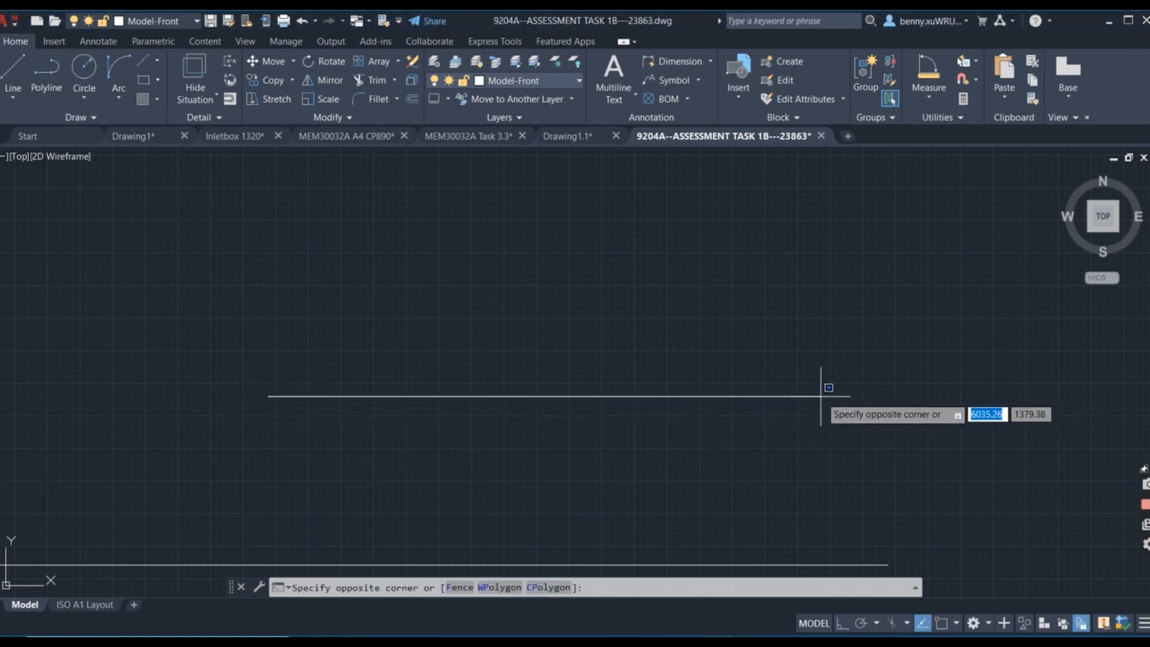
{"action": "left_click", "coordinate": [850, 398]}
Place a large centerline cross in the empty drawing area with the Centerline Cross command.
{"action": "left_click", "coordinate": [157, 62]}
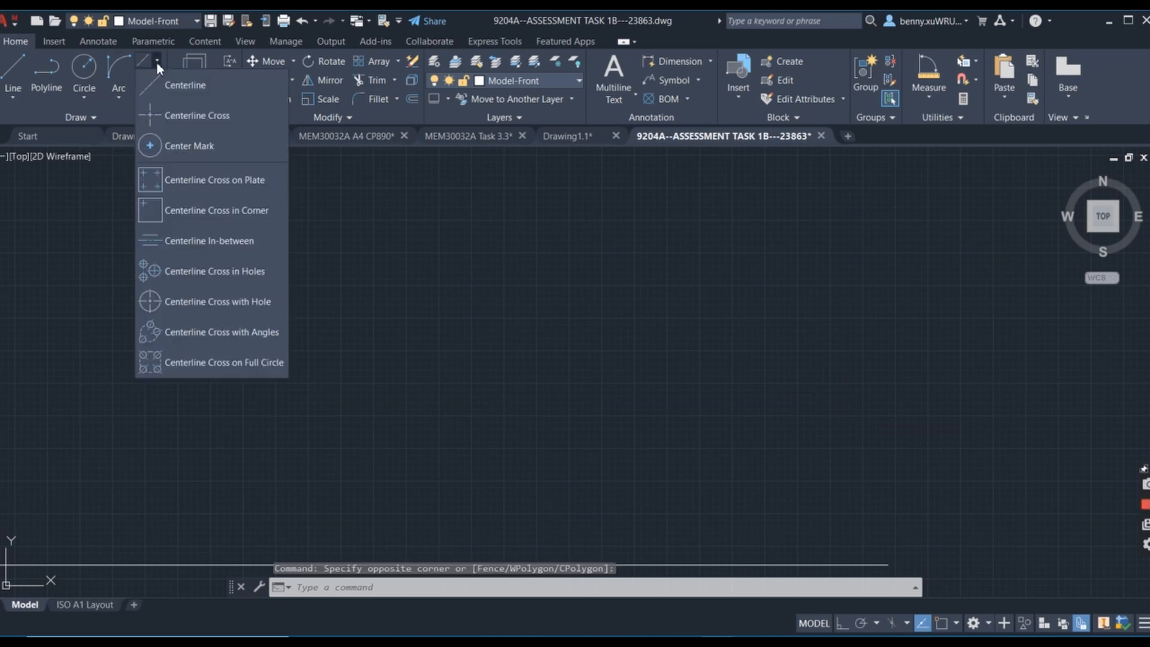
{"action": "left_click", "coordinate": [198, 114]}
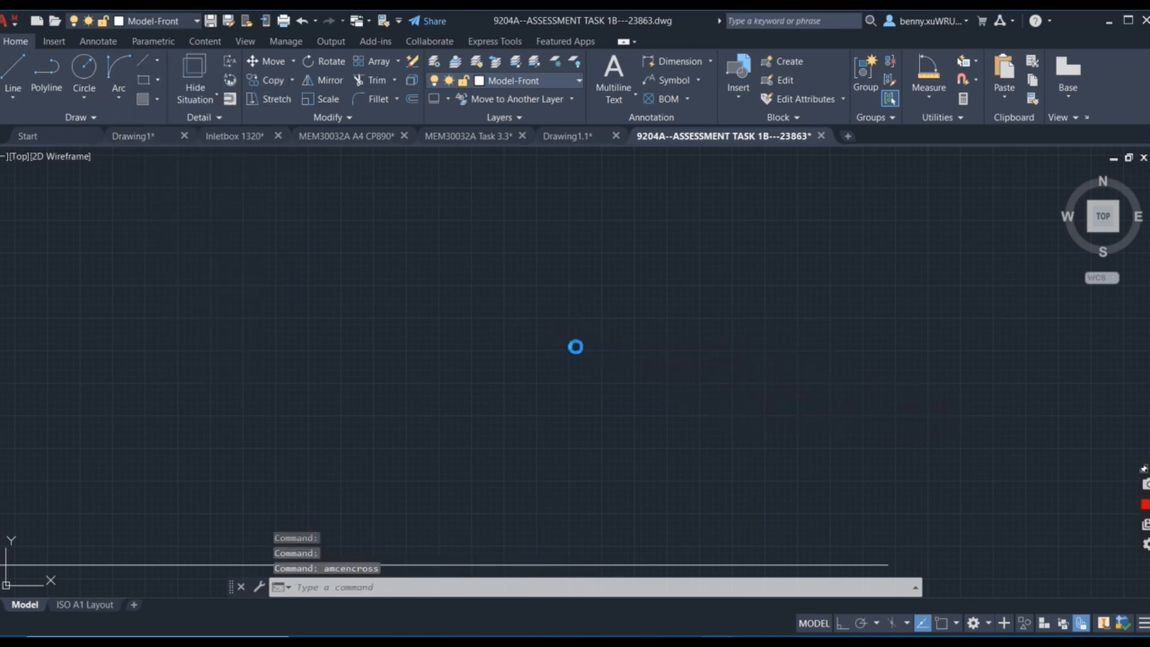
{"action": "left_click", "coordinate": [573, 343]}
{"action": "left_click", "coordinate": [904, 493]}
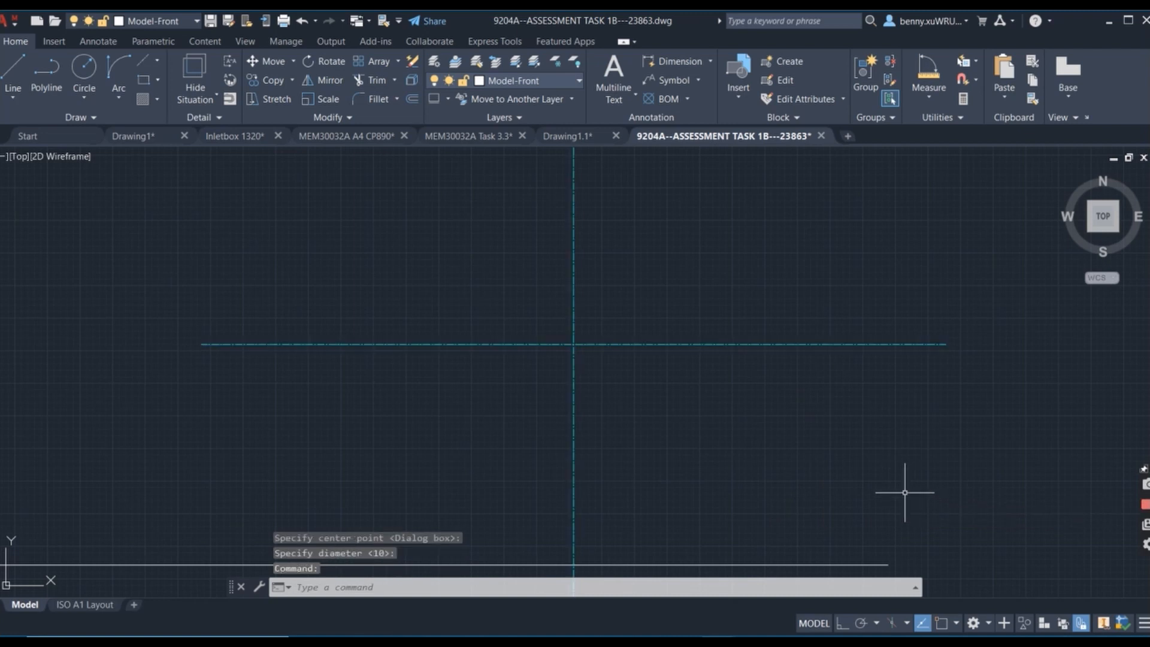
{"action": "middle_click_drag", "start_coordinate": [718, 289], "coordinate": [687, 312]}
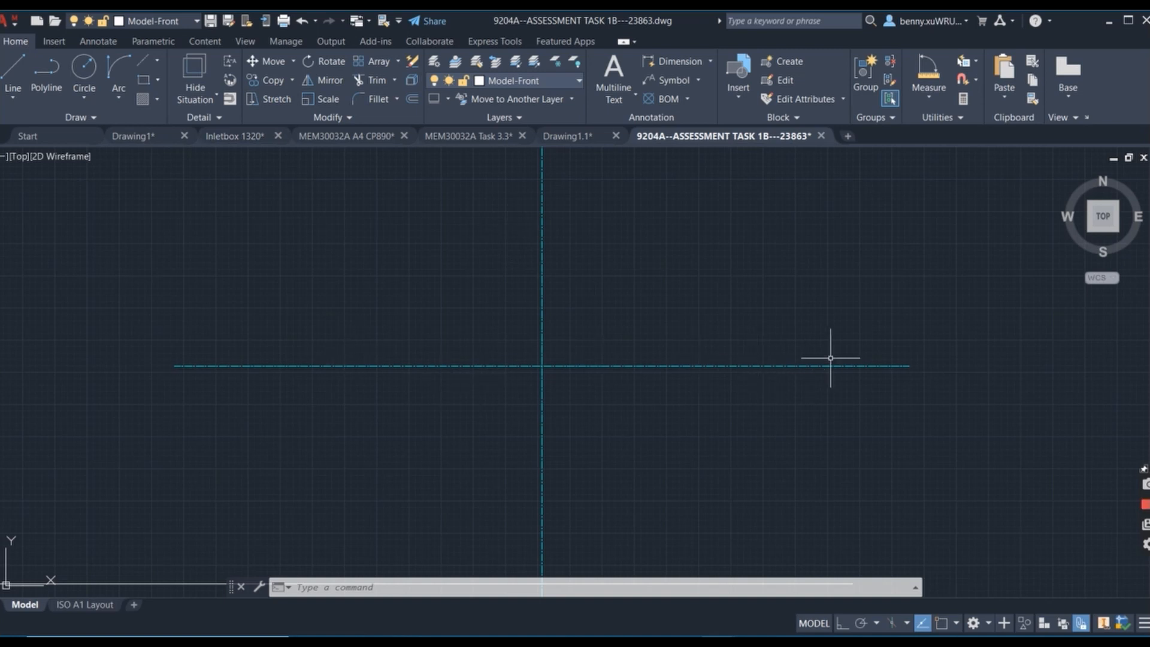
With object snap and ortho on, draw a line 60 to the right of the centerline intersection, then 120 back left along the horizontal centerline.
{"action": "left_click", "coordinate": [18, 61]}
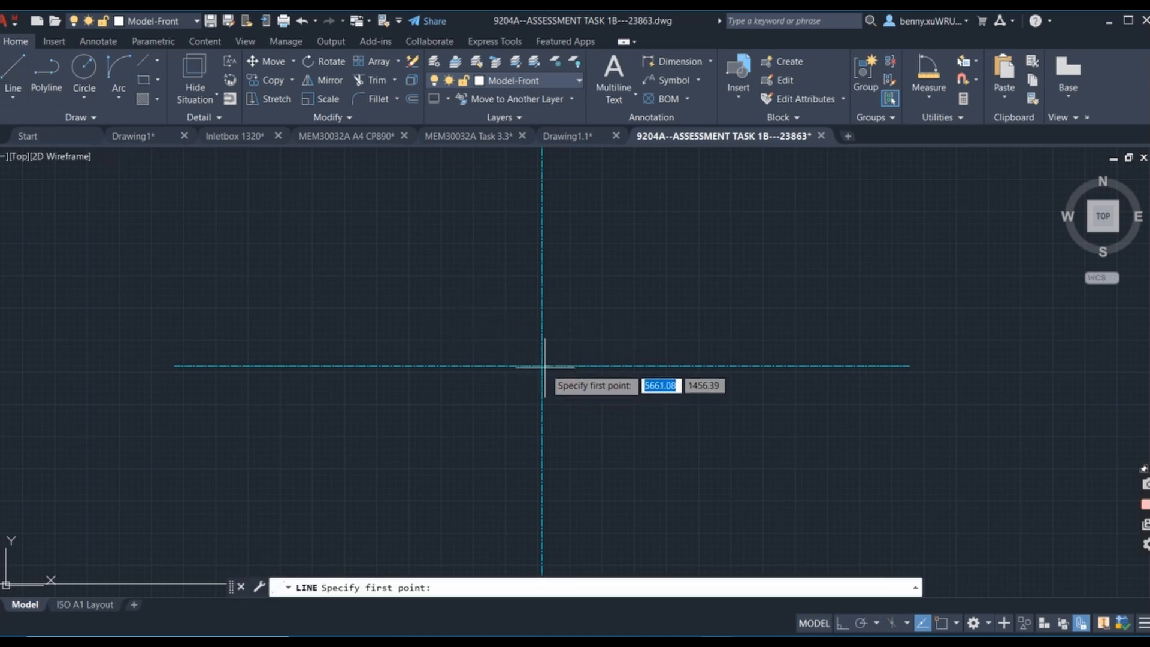
{"action": "left_click", "coordinate": [18, 71]}
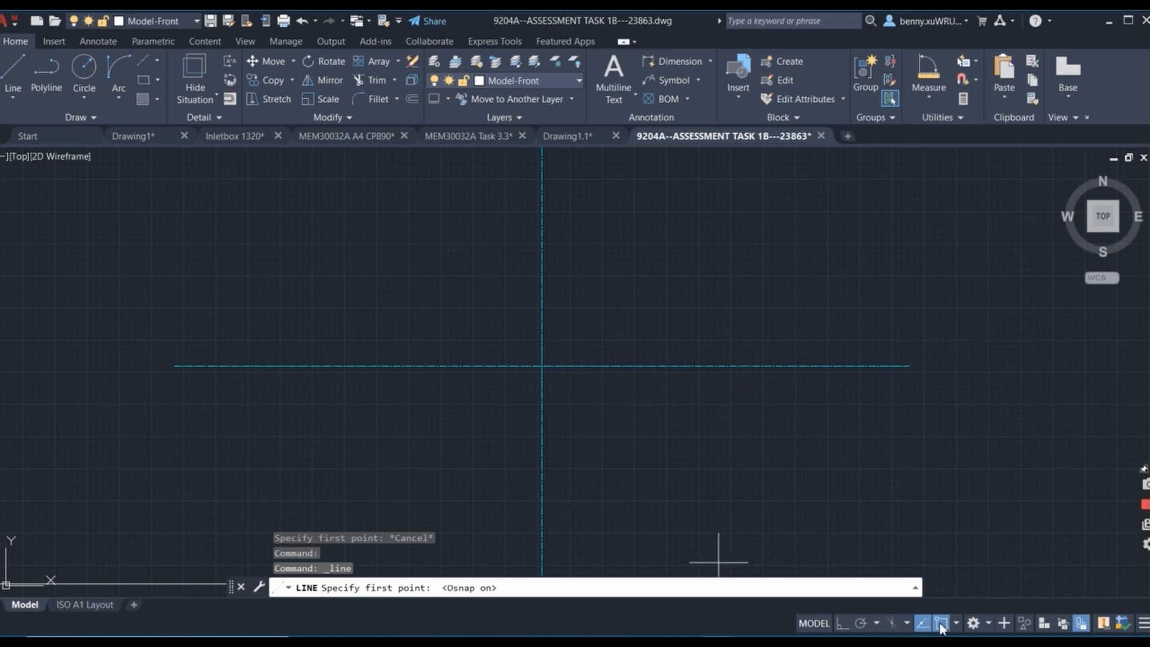
{"action": "left_click", "coordinate": [542, 366]}
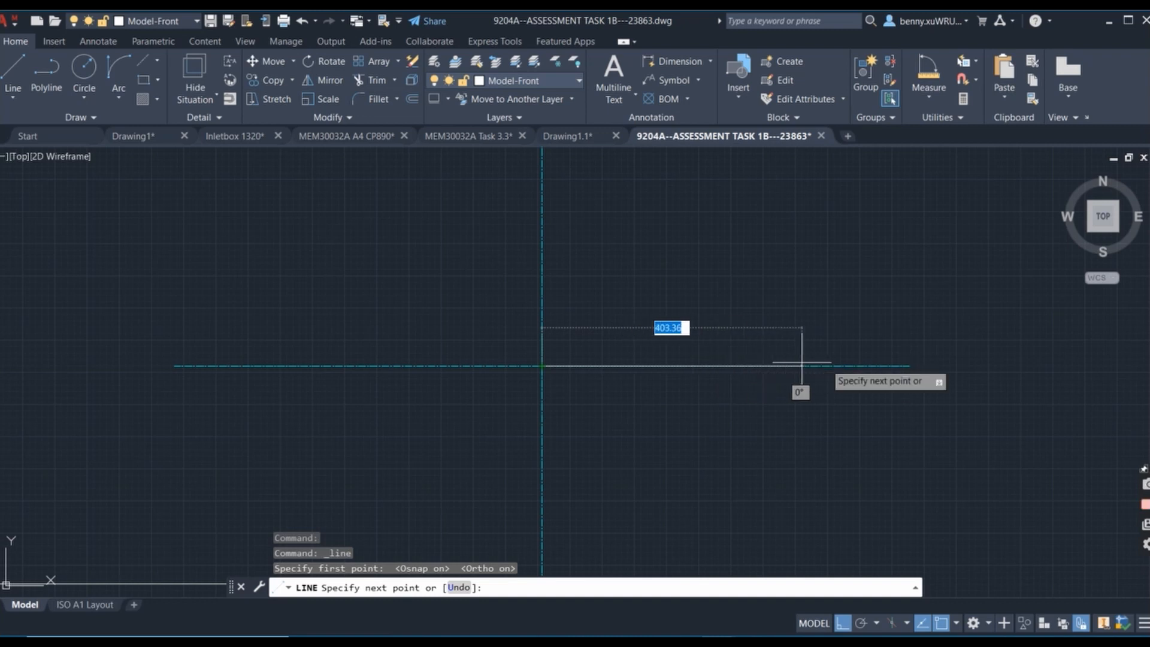
{"action": "type", "text": "6"}
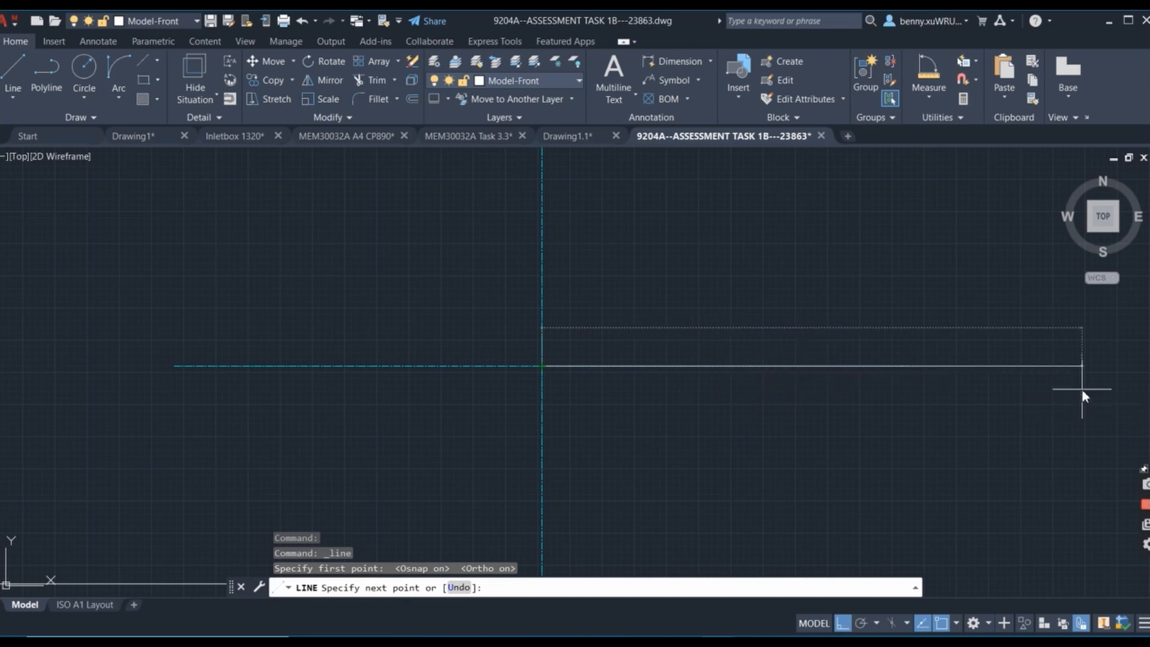
{"action": "type", "text": "0"}
{"action": "key", "text": "Return"}
{"action": "scroll", "coordinate": [595, 328], "scroll_direction": "up", "scroll_amount": 6}
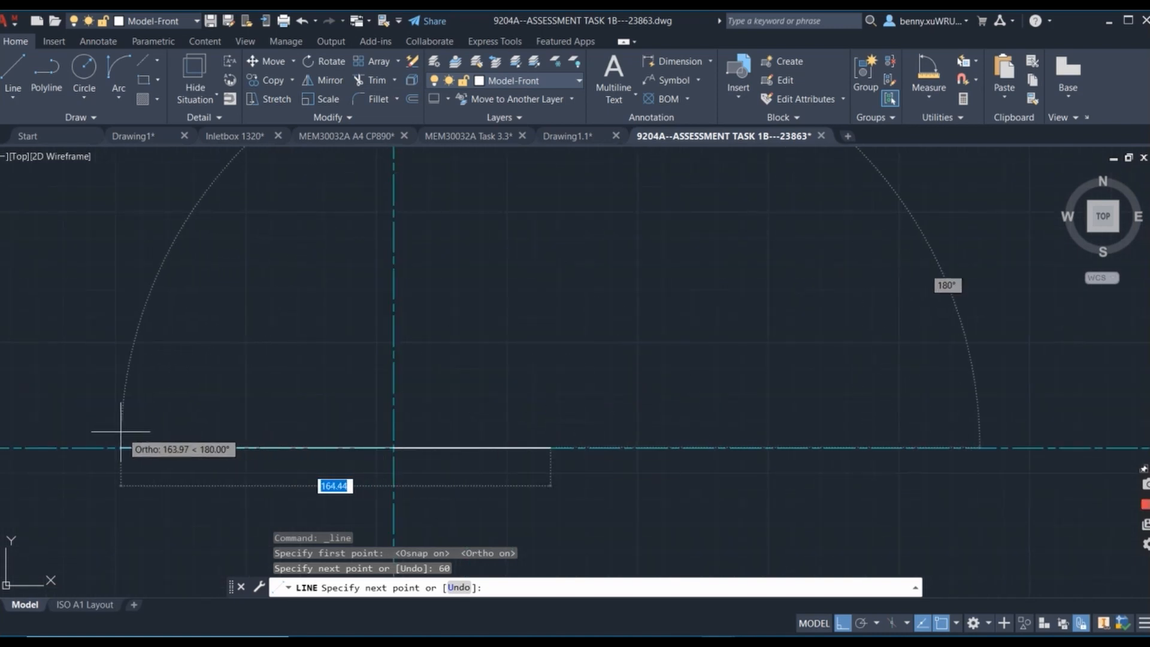
{"action": "key", "text": "BackSpace"}
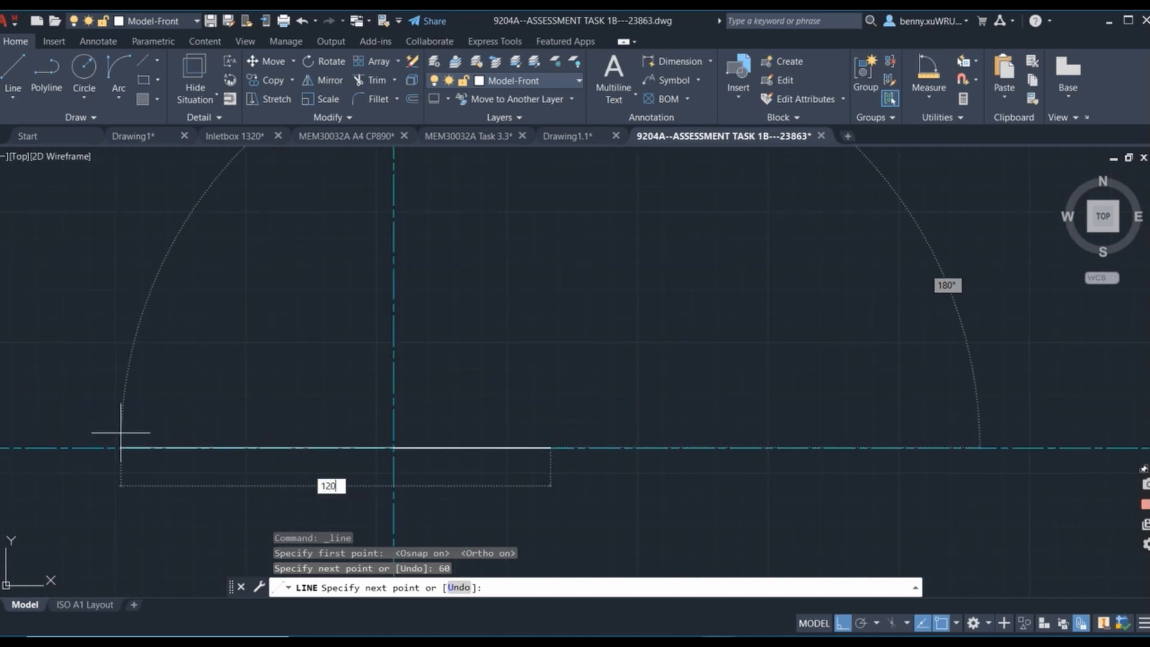
{"action": "key", "text": "Return"}
{"action": "key", "text": "Return"}
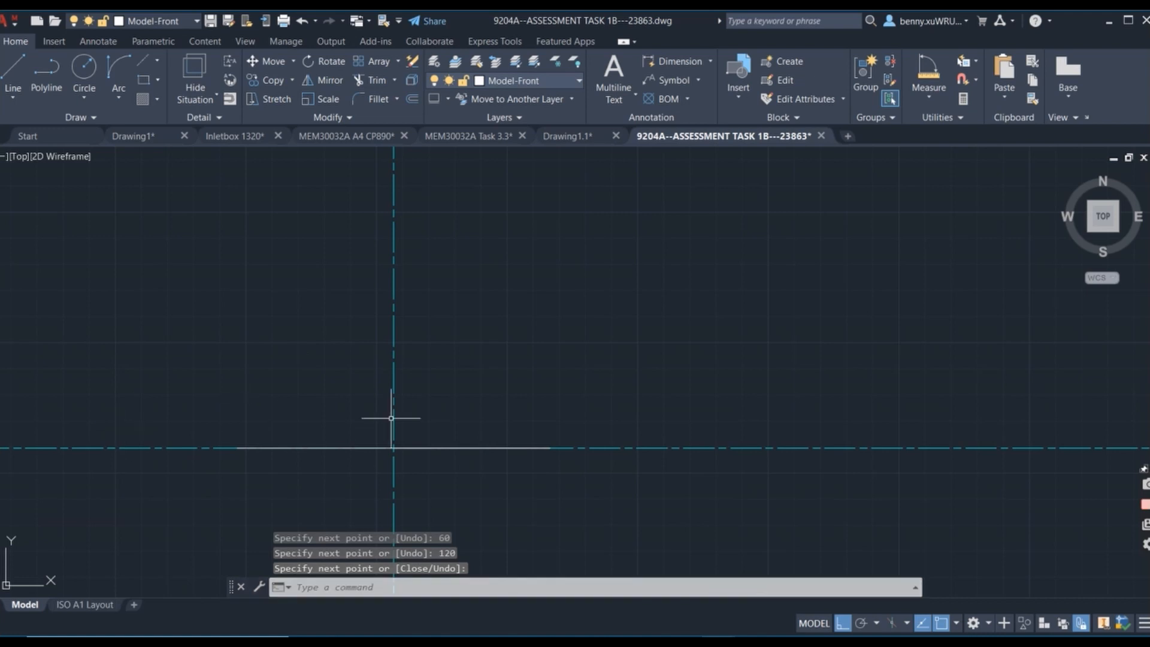
{"action": "left_click", "coordinate": [385, 447]}
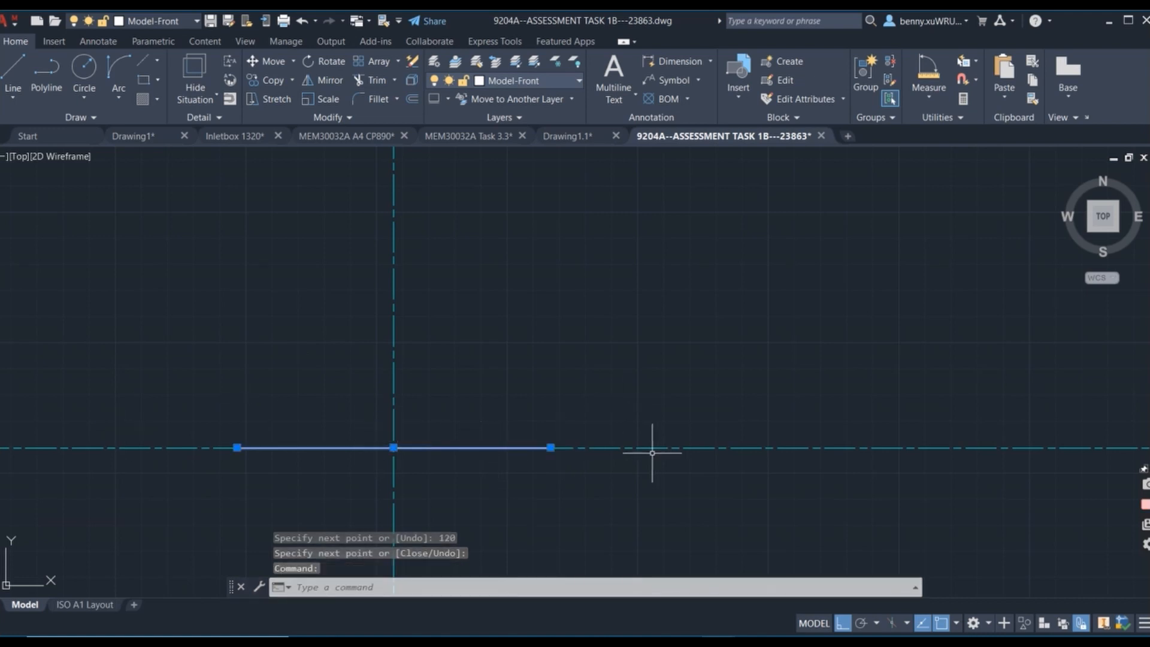
Draw a line 40 up from the centerline intersection, then 80 back down along the vertical centerline.
{"action": "scroll", "coordinate": [578, 423], "scroll_direction": "down", "scroll_amount": 1}
{"action": "middle_click_drag", "start_coordinate": [573, 451], "coordinate": [541, 339]}
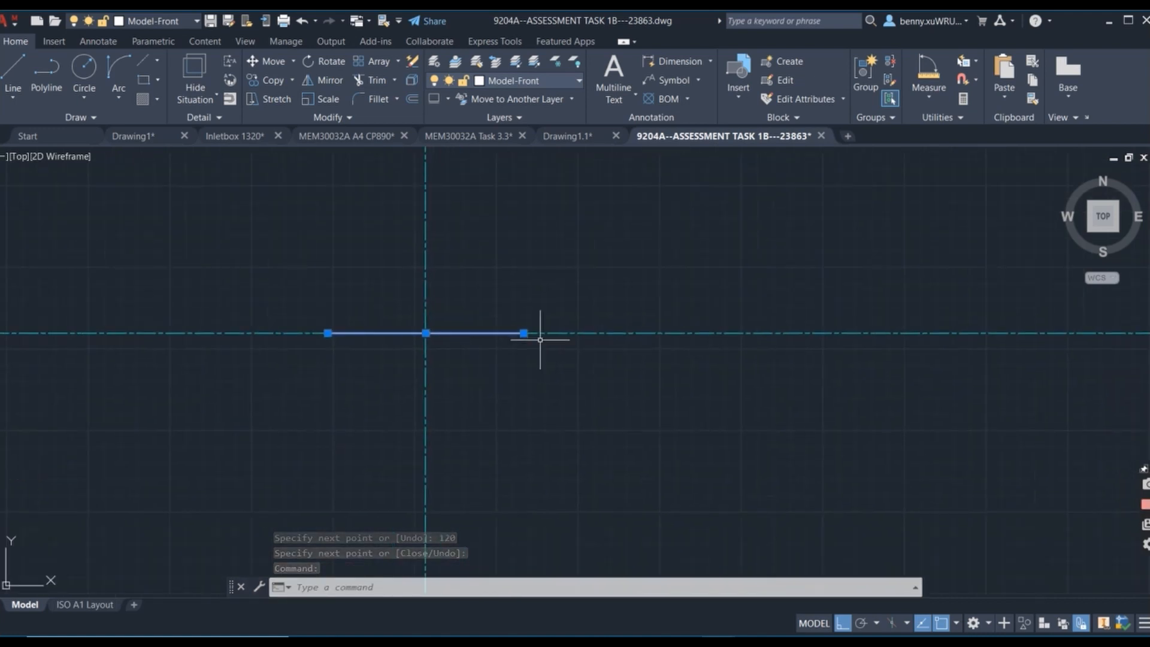
{"action": "left_click", "coordinate": [11, 62]}
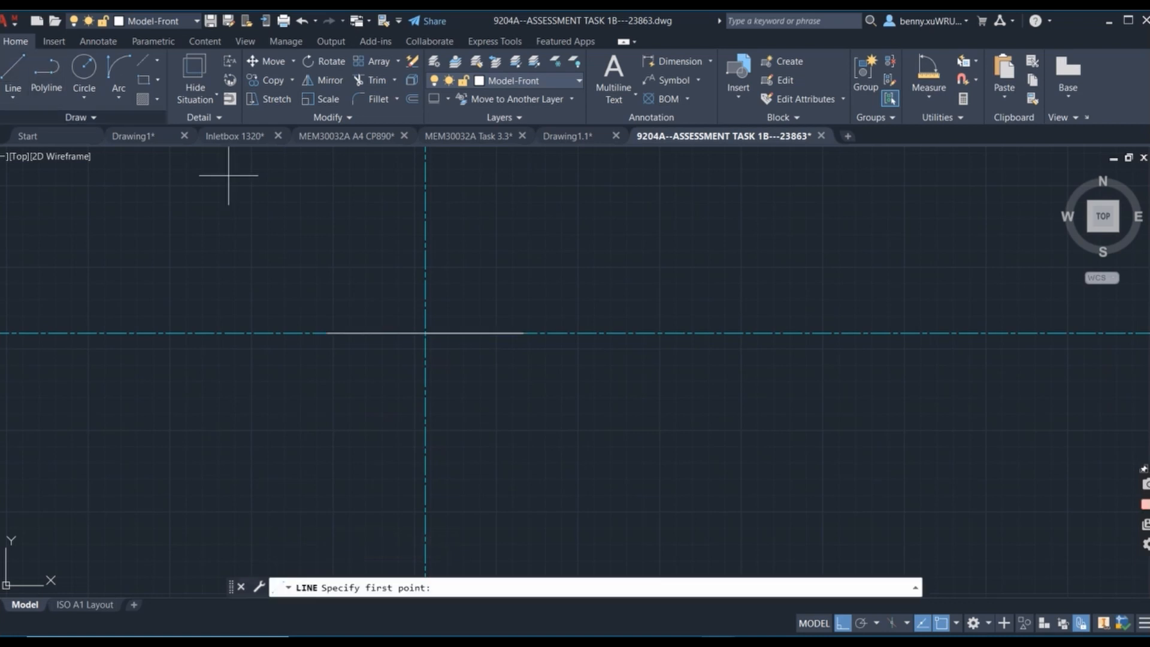
{"action": "left_click", "coordinate": [425, 332]}
{"action": "type", "text": "40"}
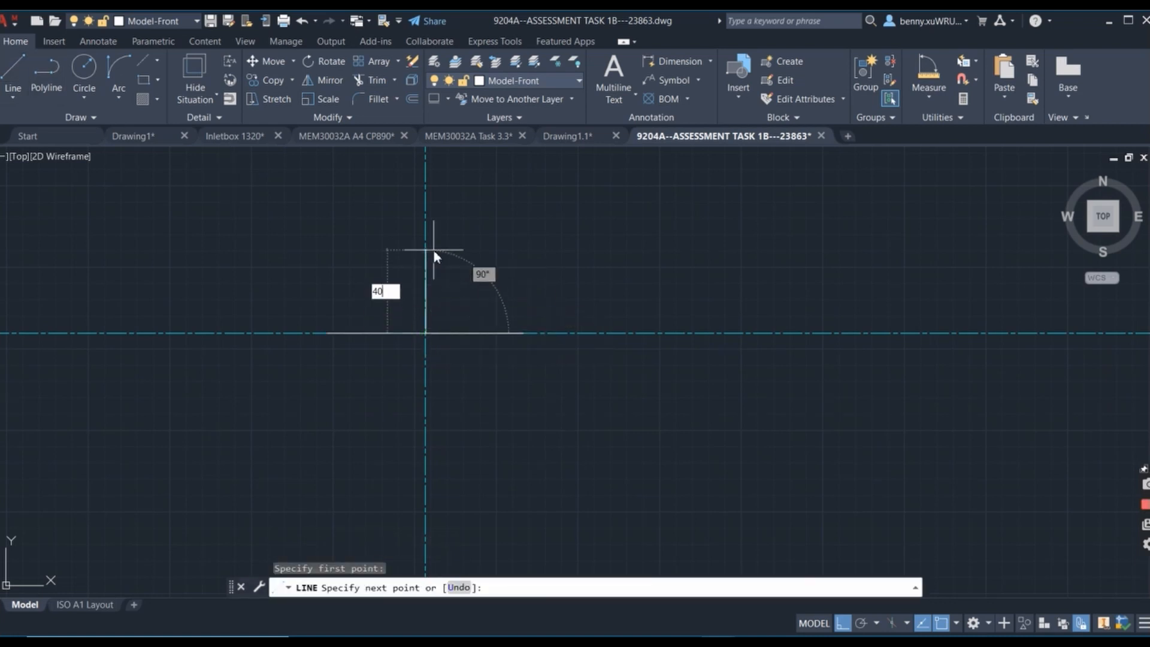
{"action": "key", "text": "Return"}
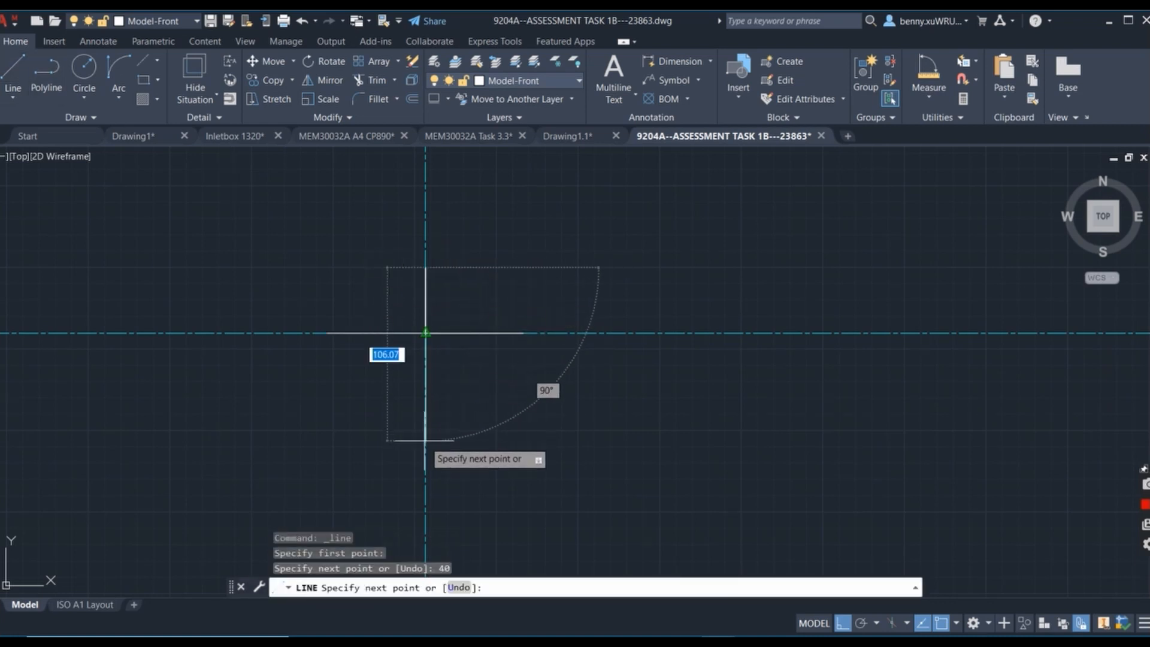
{"action": "type", "text": "80"}
{"action": "key", "text": "Return"}
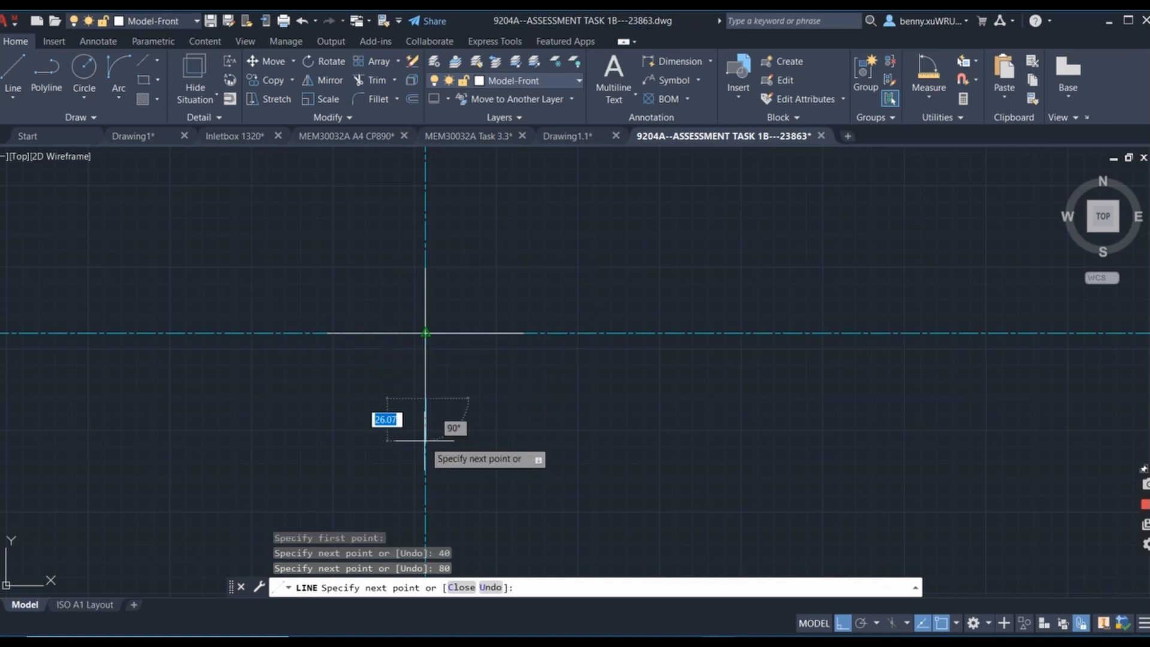
{"action": "key", "text": "Return"}
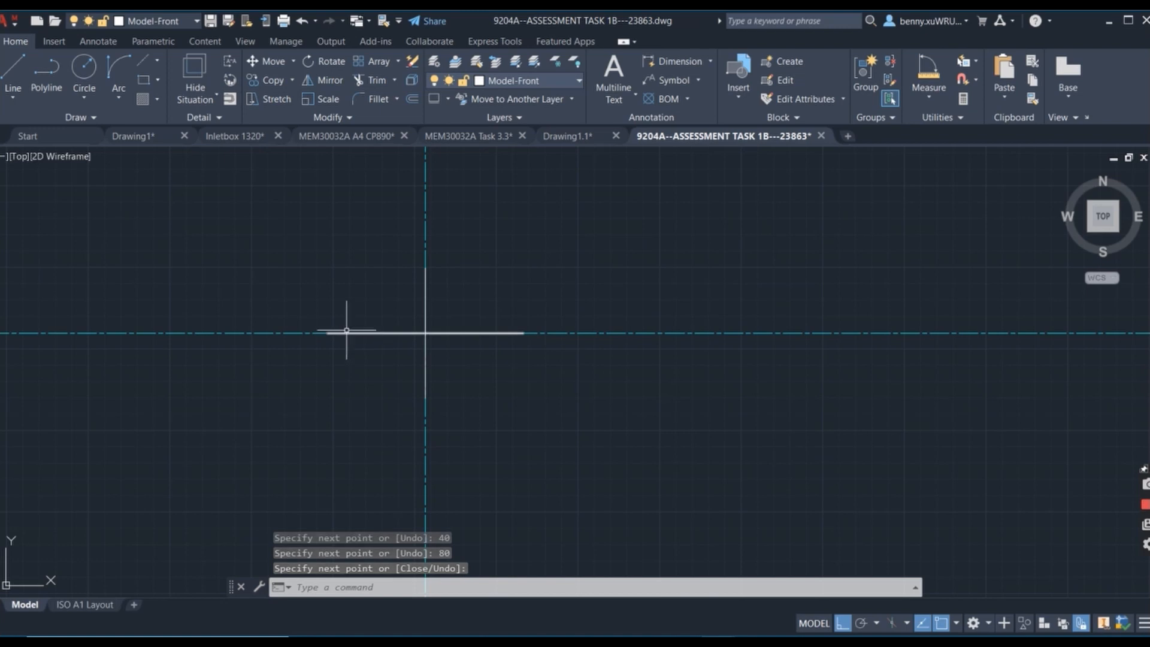
Add multiline text labels A below the left end and B below the right end of the horizontal line.
{"action": "left_click", "coordinate": [620, 71]}
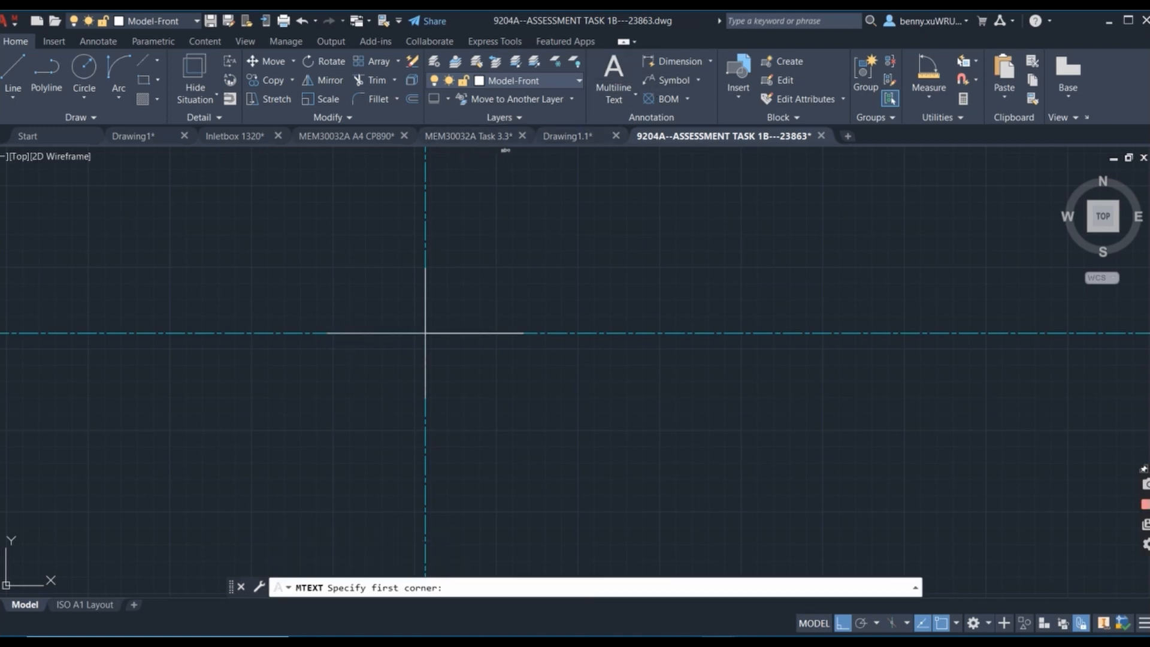
{"action": "left_click", "coordinate": [298, 349]}
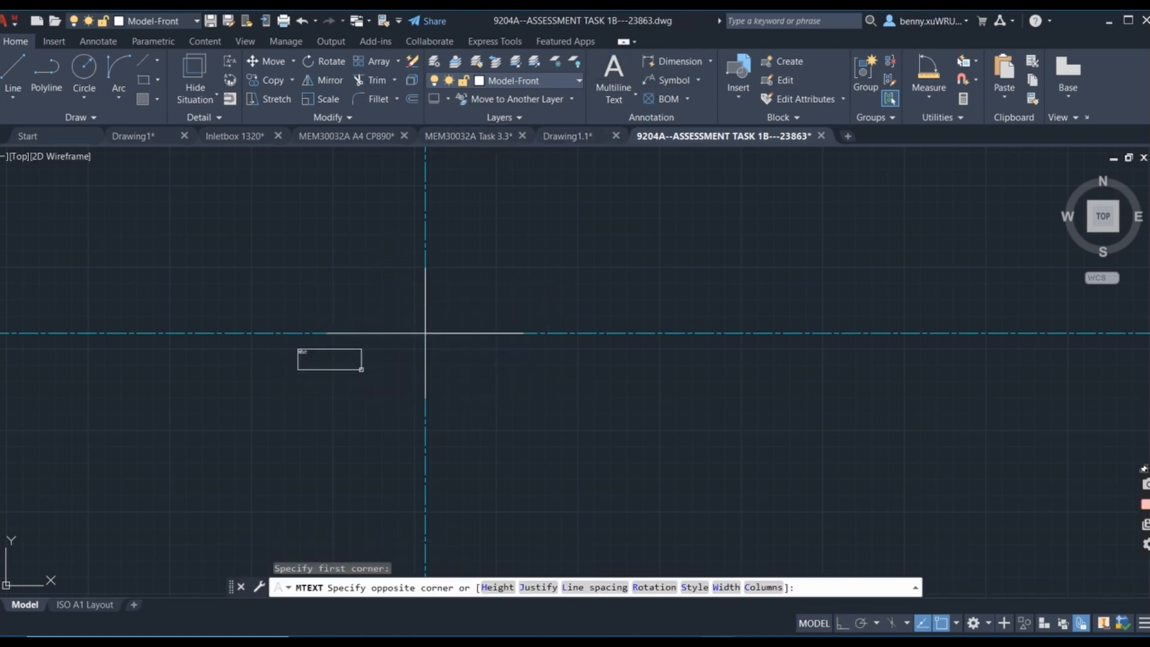
{"action": "left_click", "coordinate": [361, 369]}
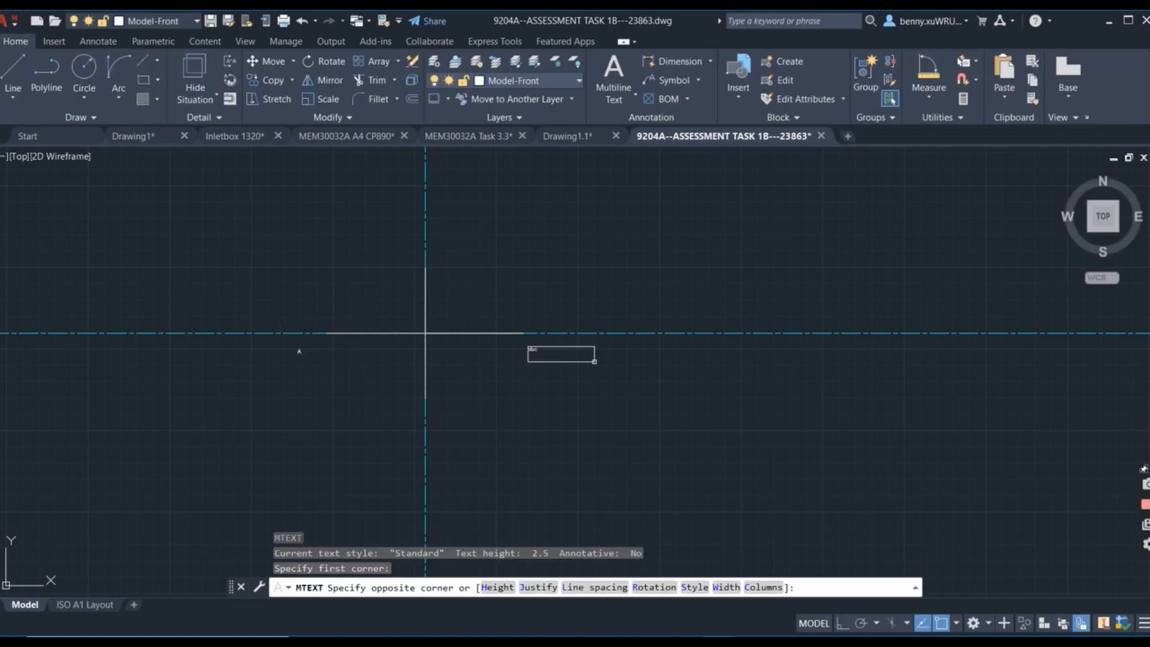
{"action": "left_click", "coordinate": [594, 364]}
{"action": "type", "text": "B"}
Add multiline text labels C at the upper end and D at the lower end of the vertical line.
{"action": "left_click", "coordinate": [505, 258]}
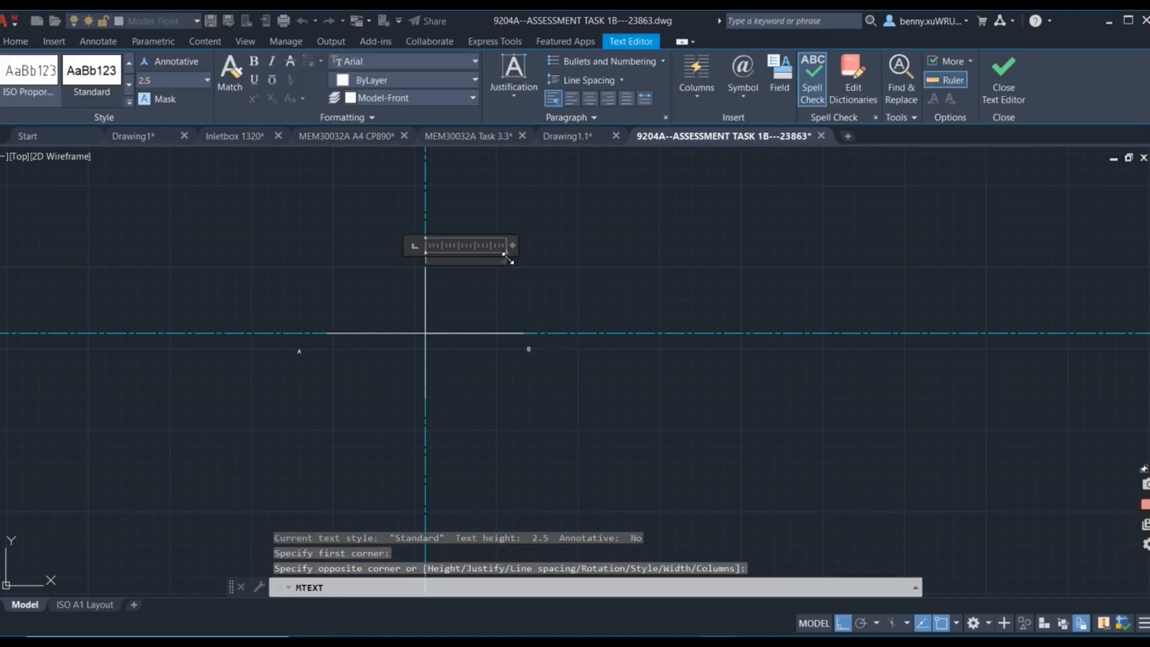
{"action": "left_click", "coordinate": [440, 403]}
{"action": "key", "text": "Return"}
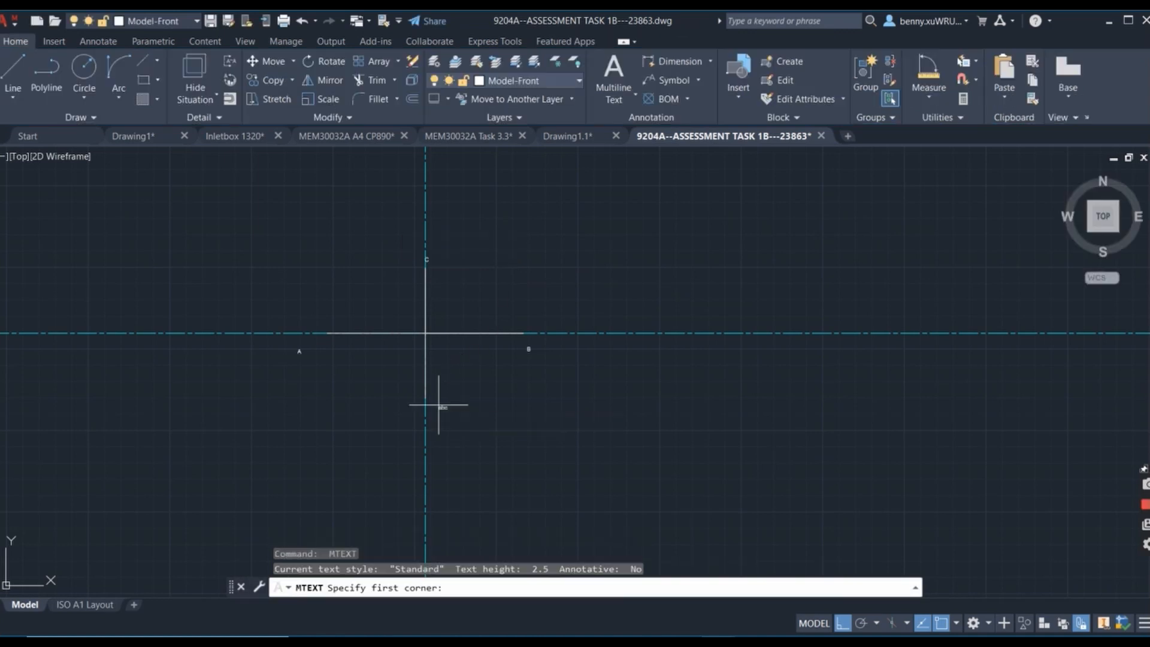
{"action": "left_click", "coordinate": [439, 403]}
{"action": "left_click", "coordinate": [496, 419]}
{"action": "type", "text": "D"}
{"action": "left_click", "coordinate": [463, 358]}
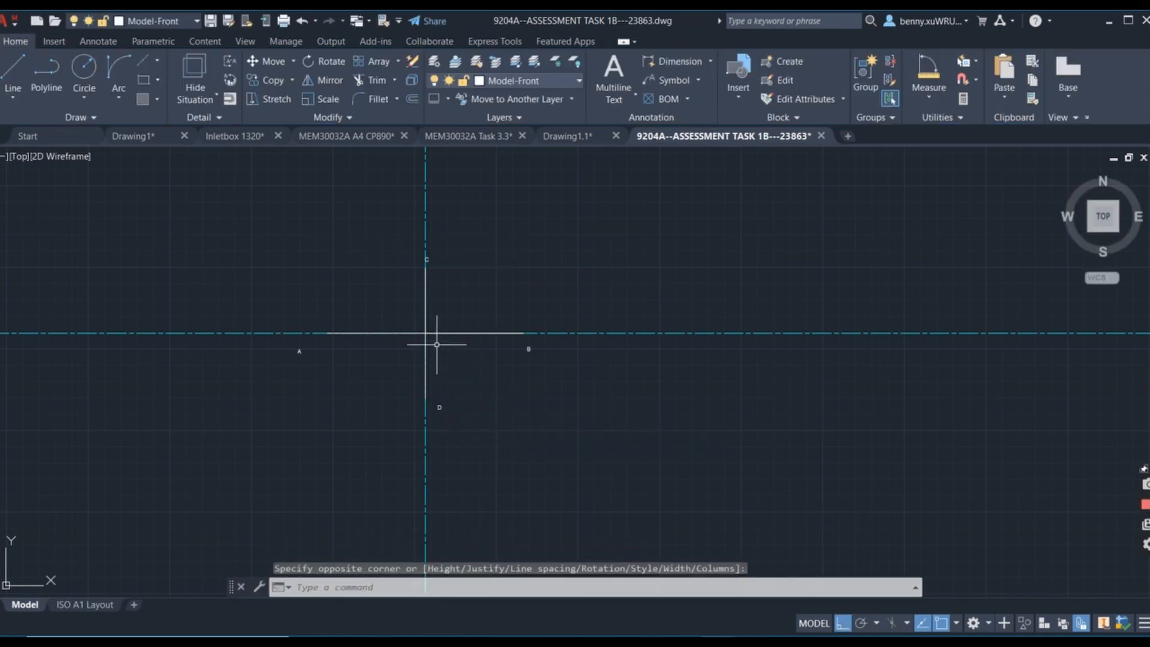
Label the axis intersection with the multiline text o, just below and right of the centre.
{"action": "key", "text": "Return"}
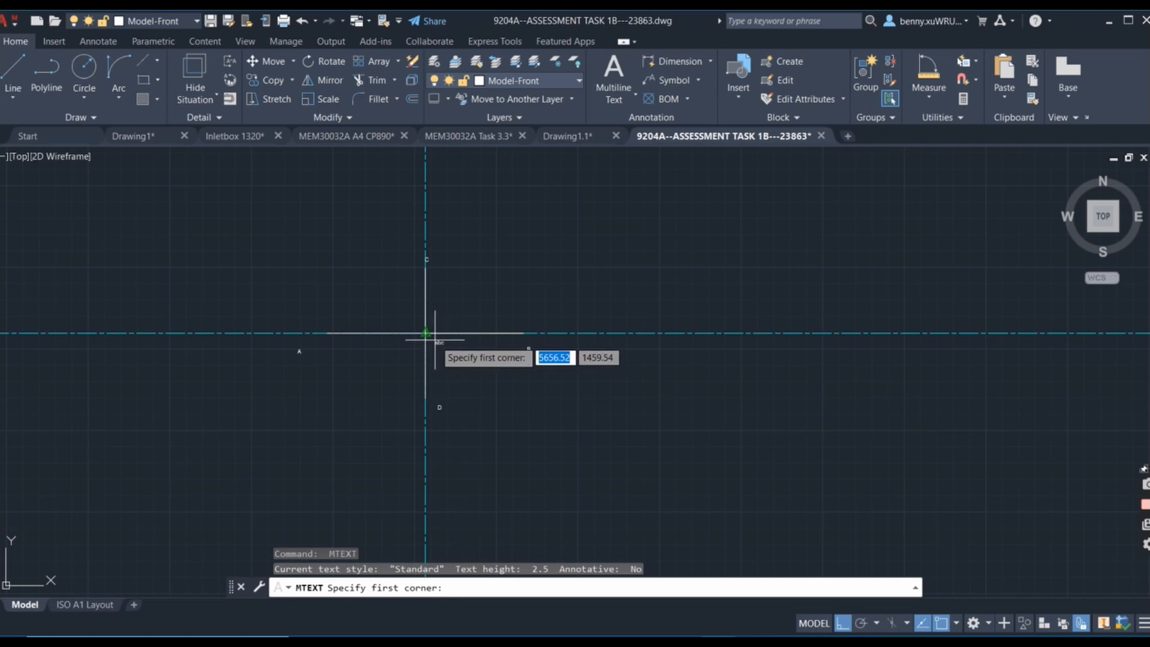
{"action": "left_click", "coordinate": [435, 342]}
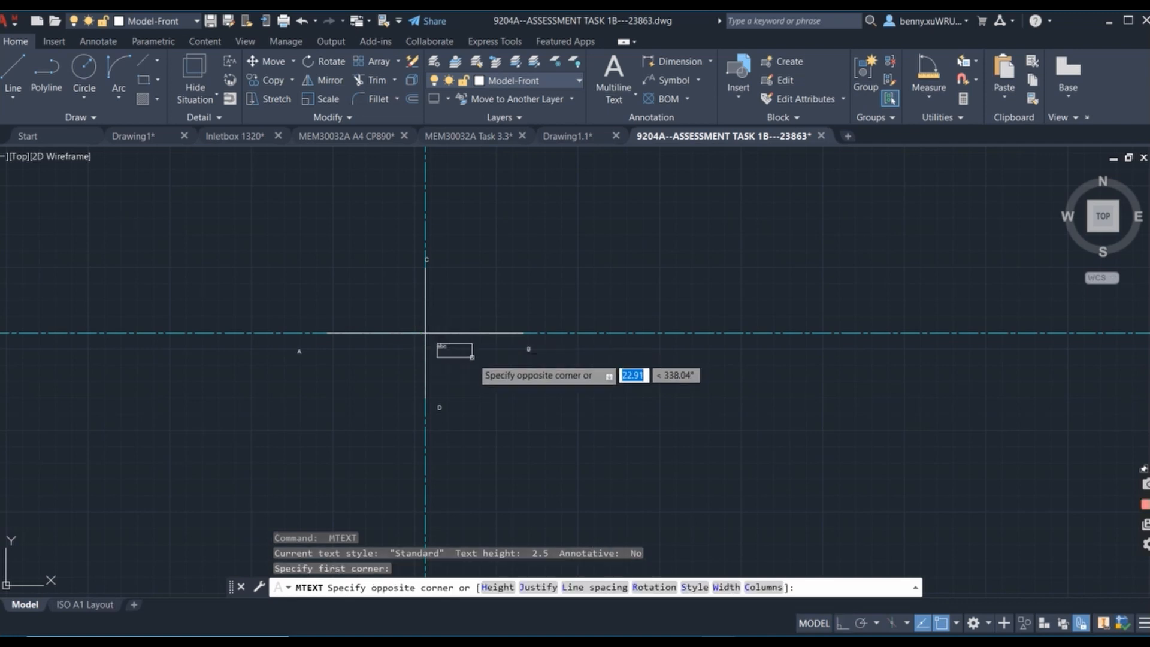
{"action": "left_click", "coordinate": [479, 366]}
{"action": "type", "text": "O"}
{"action": "left_click", "coordinate": [531, 377]}
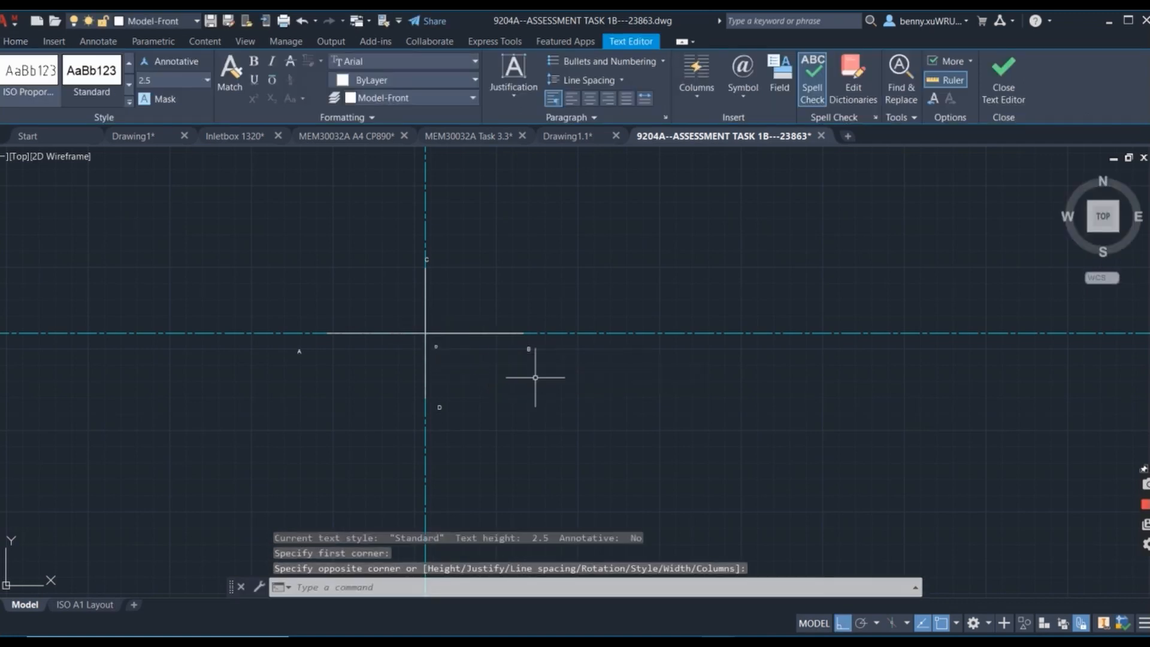
{"action": "scroll", "coordinate": [359, 334], "scroll_direction": "down", "scroll_amount": 4}
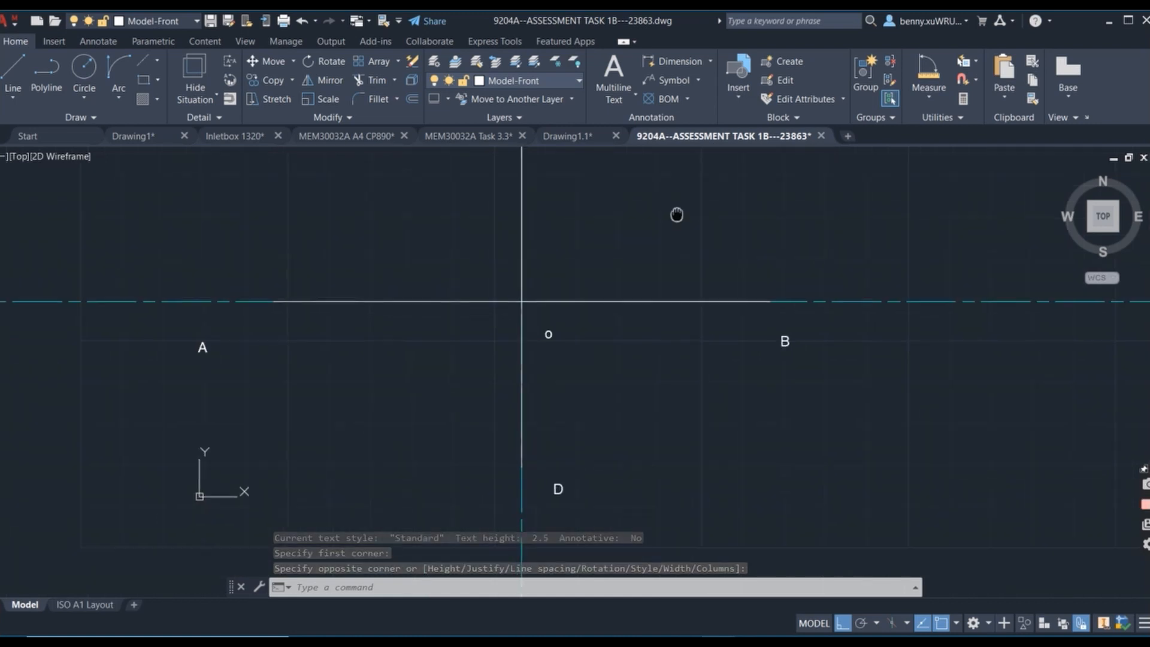
{"action": "scroll", "coordinate": [667, 257], "scroll_direction": "up", "scroll_amount": 2}
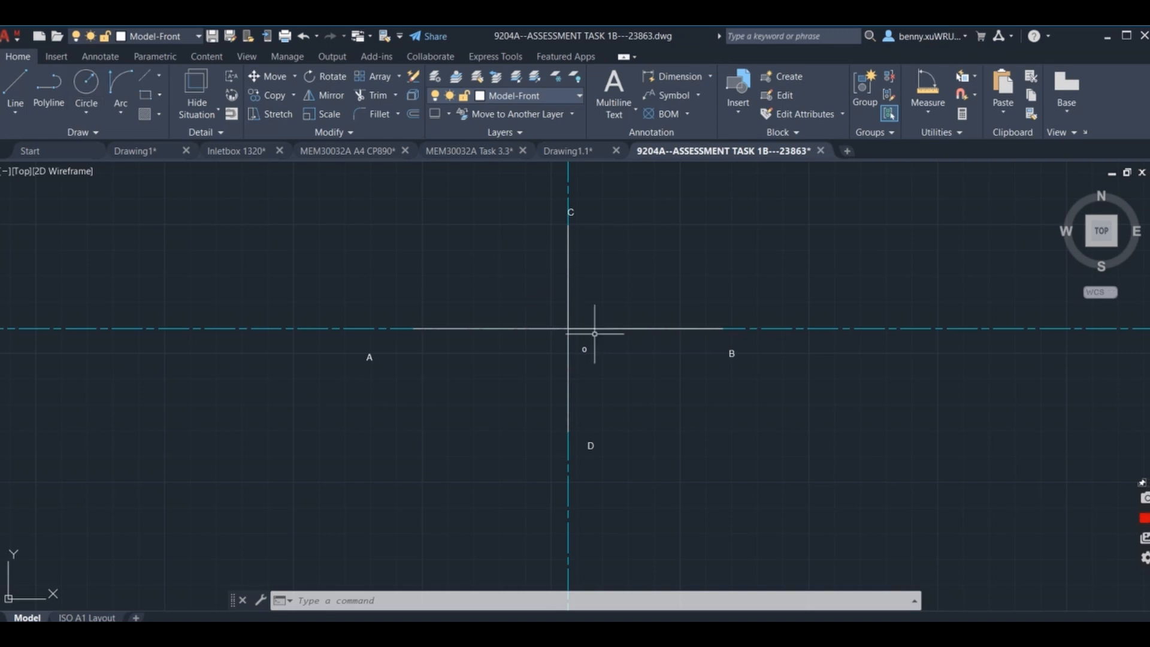
Draw a circle centred on the axis intersection and passing through the horizontal line's left end at A.
{"action": "left_click", "coordinate": [85, 84]}
{"action": "left_click", "coordinate": [568, 328]}
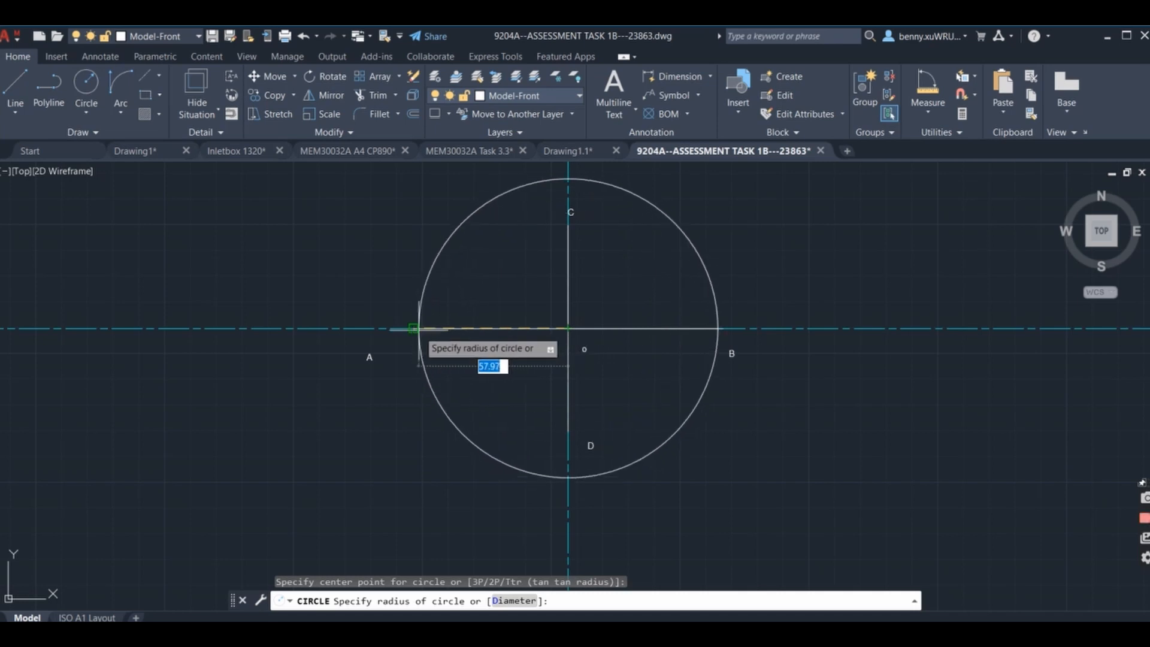
{"action": "left_click", "coordinate": [413, 329]}
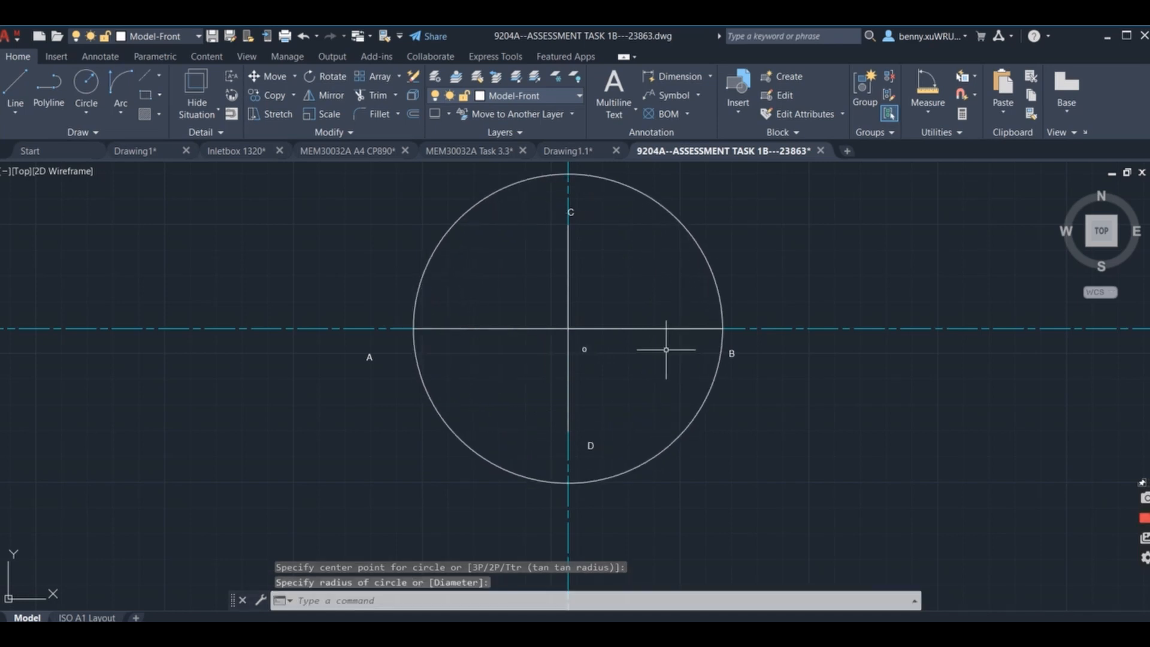
Add the multiline text label P just above the top of the circle, beside the vertical centreline.
{"action": "middle_click_drag", "start_coordinate": [639, 235], "coordinate": [576, 375]}
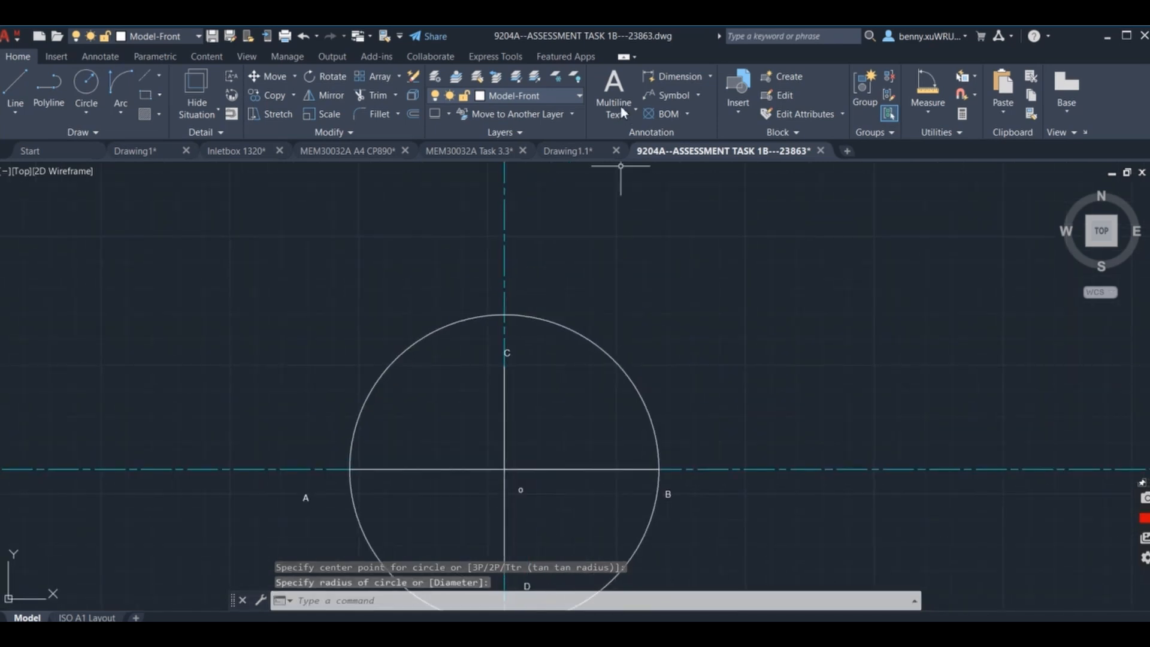
{"action": "left_click", "coordinate": [613, 90]}
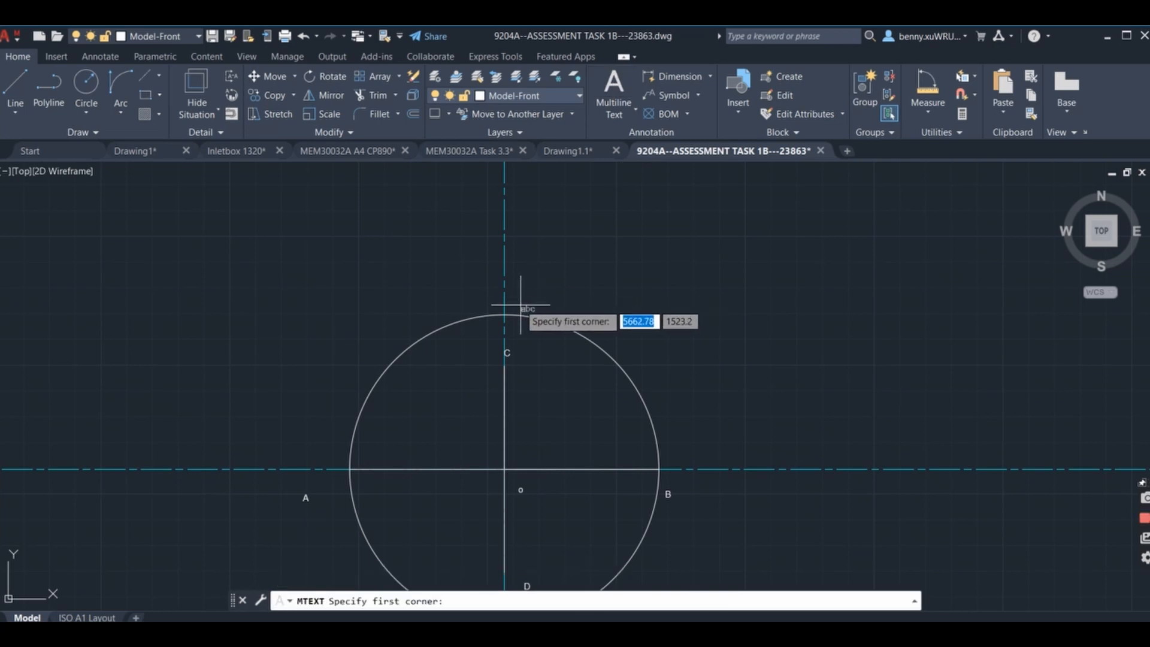
{"action": "left_click", "coordinate": [518, 302]}
{"action": "left_click", "coordinate": [582, 318]}
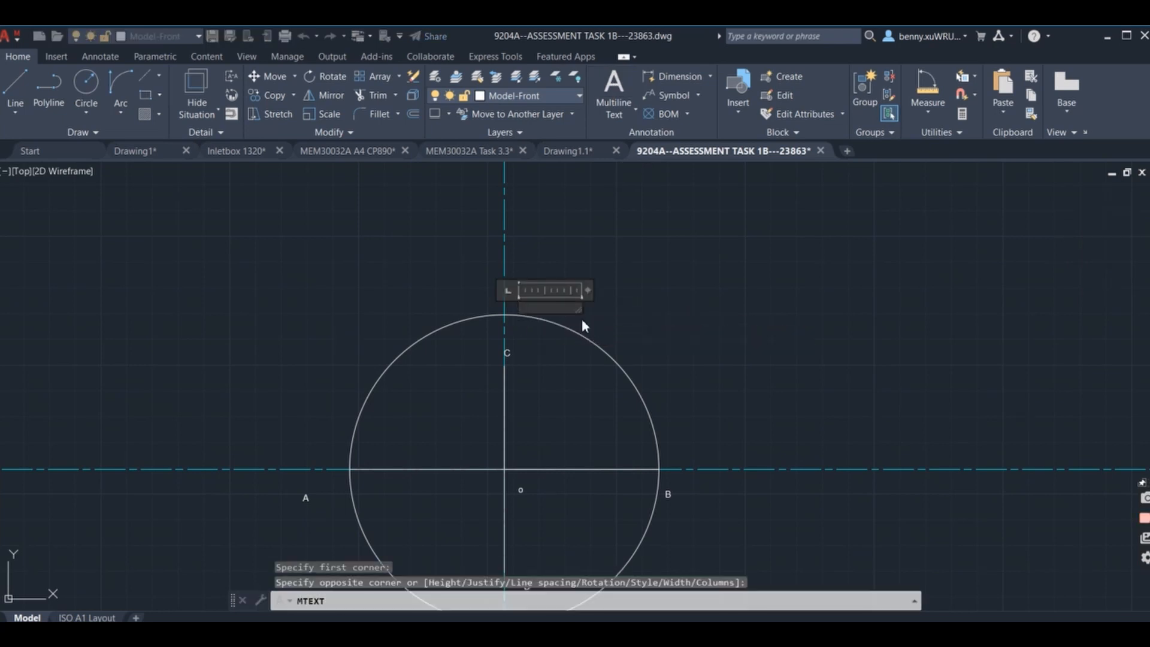
{"action": "type", "text": "P"}
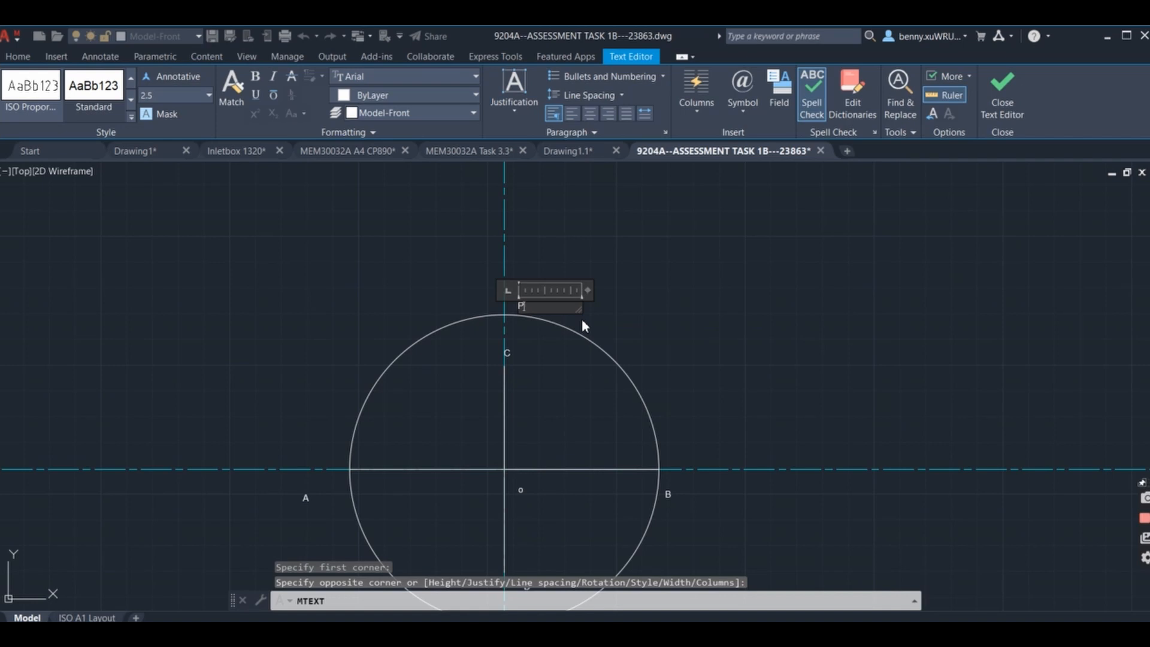
{"action": "left_click", "coordinate": [581, 319]}
Draw a line from the horizontal axis end at A to the vertical axis's upper end at C.
{"action": "left_click", "coordinate": [23, 87]}
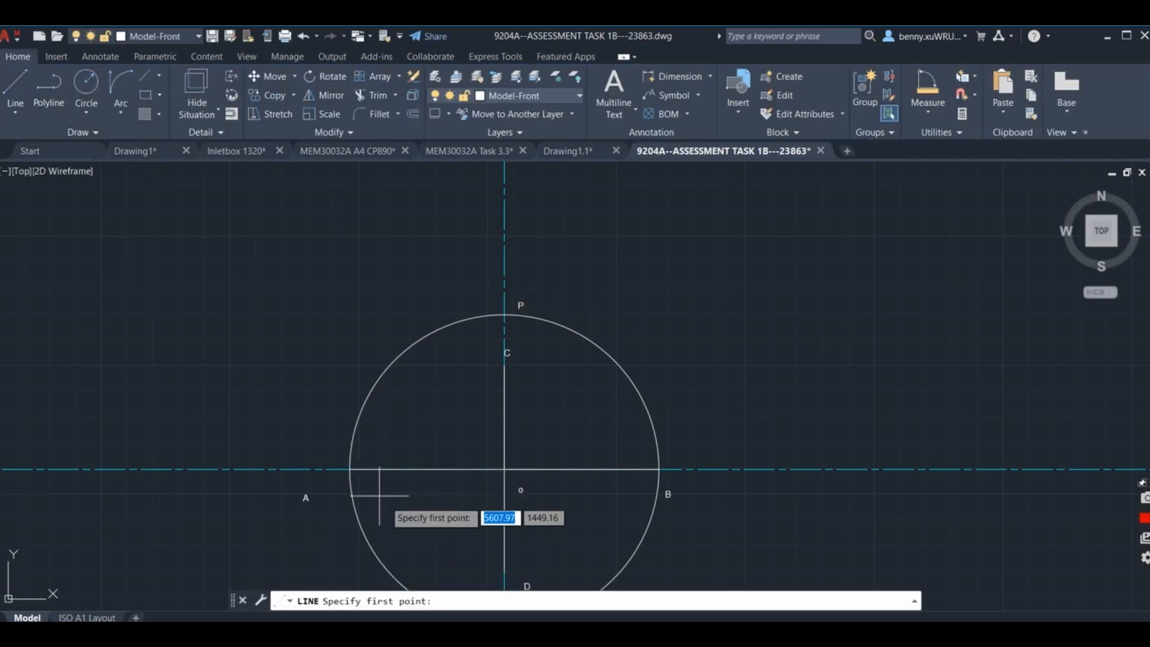
{"action": "left_click", "coordinate": [350, 468]}
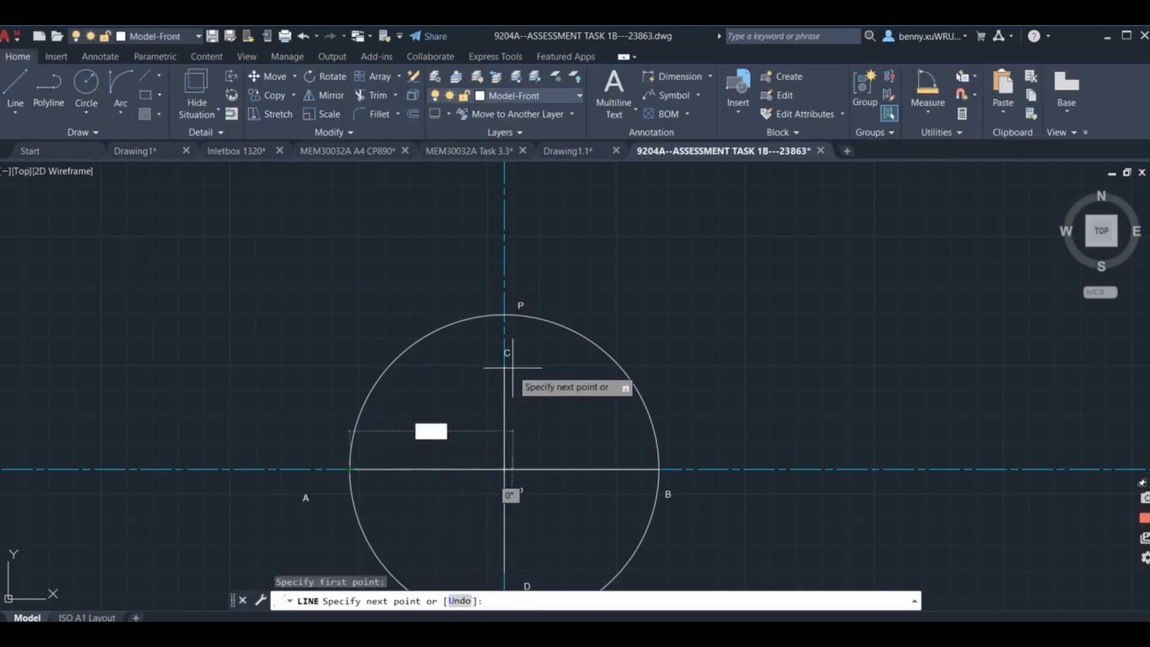
{"action": "left_click", "coordinate": [504, 366]}
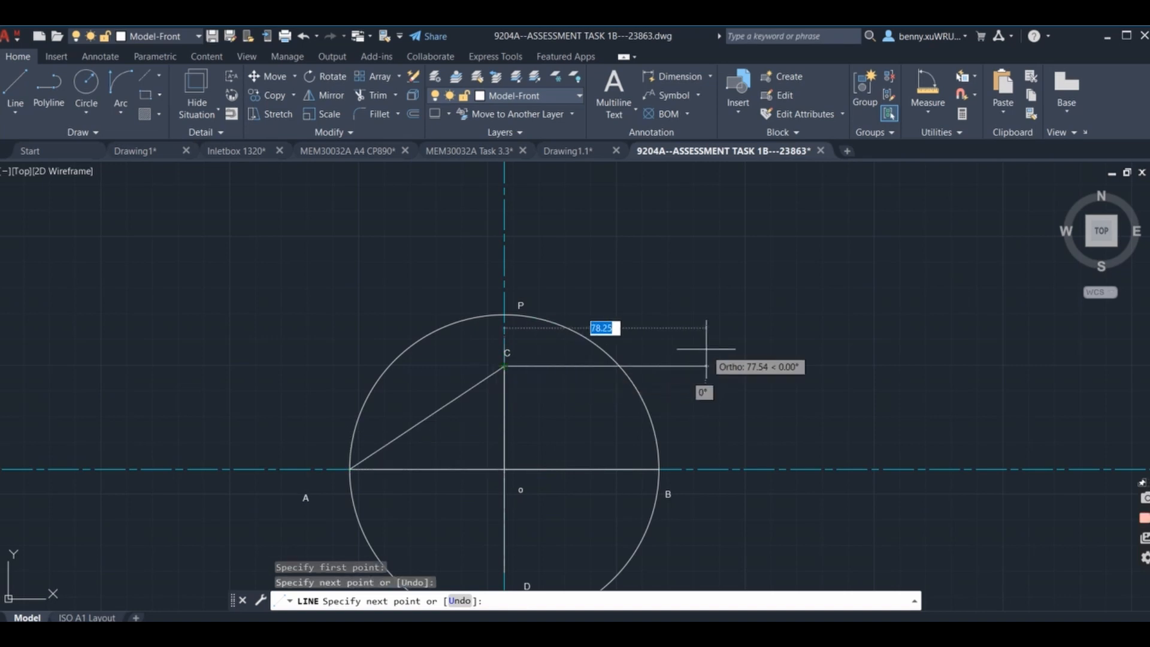
{"action": "key", "text": "Return"}
Draw a circle centred on point C and passing through the large circle's top point at P.
{"action": "left_click", "coordinate": [86, 84]}
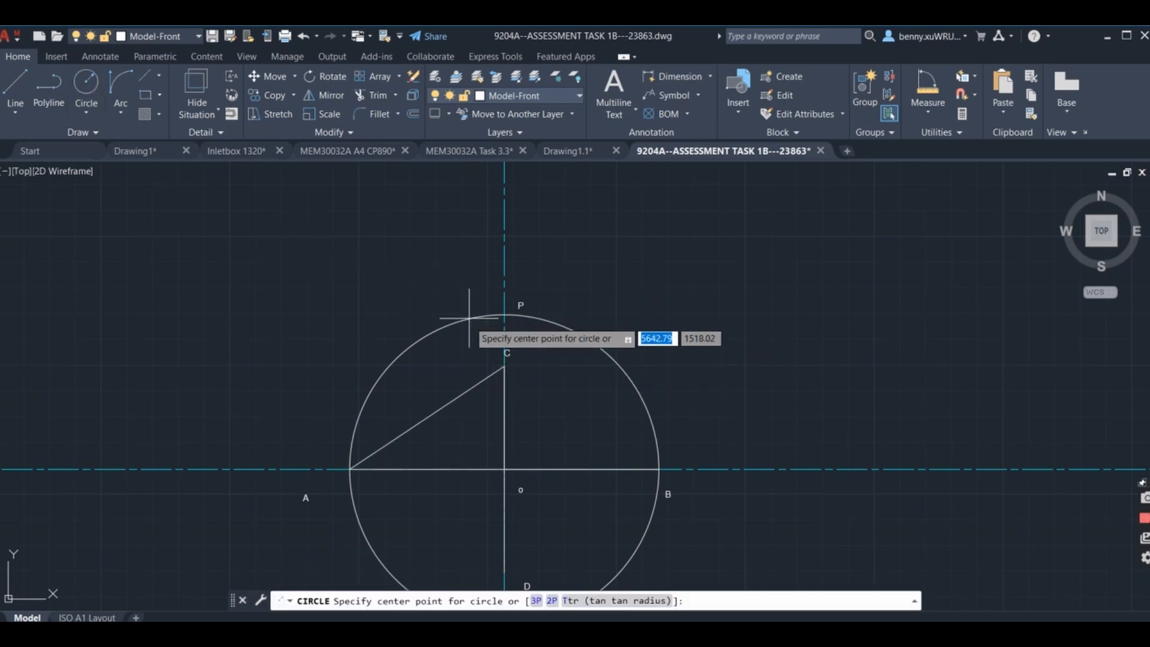
{"action": "left_click", "coordinate": [504, 366]}
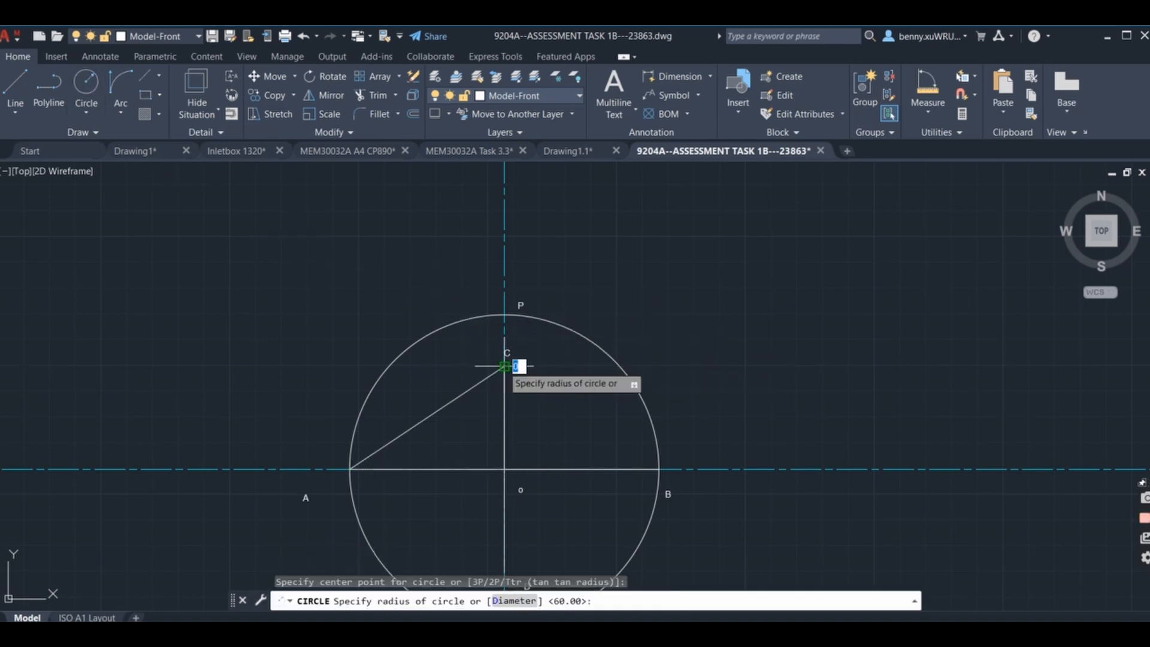
{"action": "left_click", "coordinate": [504, 315]}
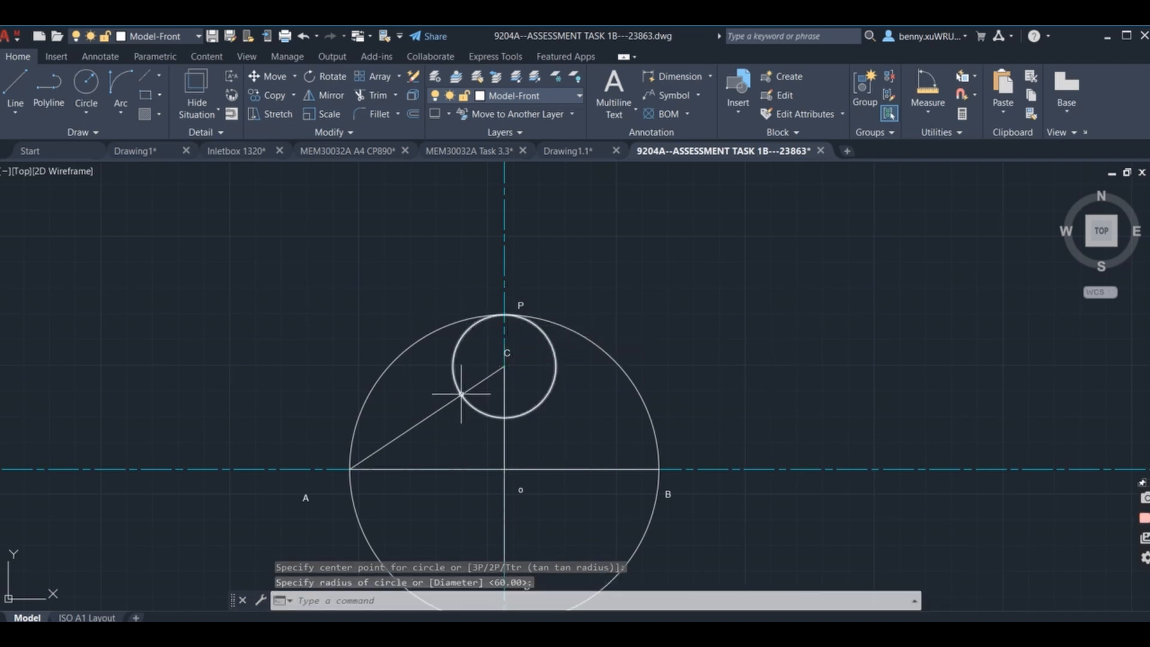
Add the multiline text label Q where the small circle crosses line AC.
{"action": "left_click", "coordinate": [612, 84]}
{"action": "left_click", "coordinate": [476, 397]}
{"action": "left_click", "coordinate": [502, 414]}
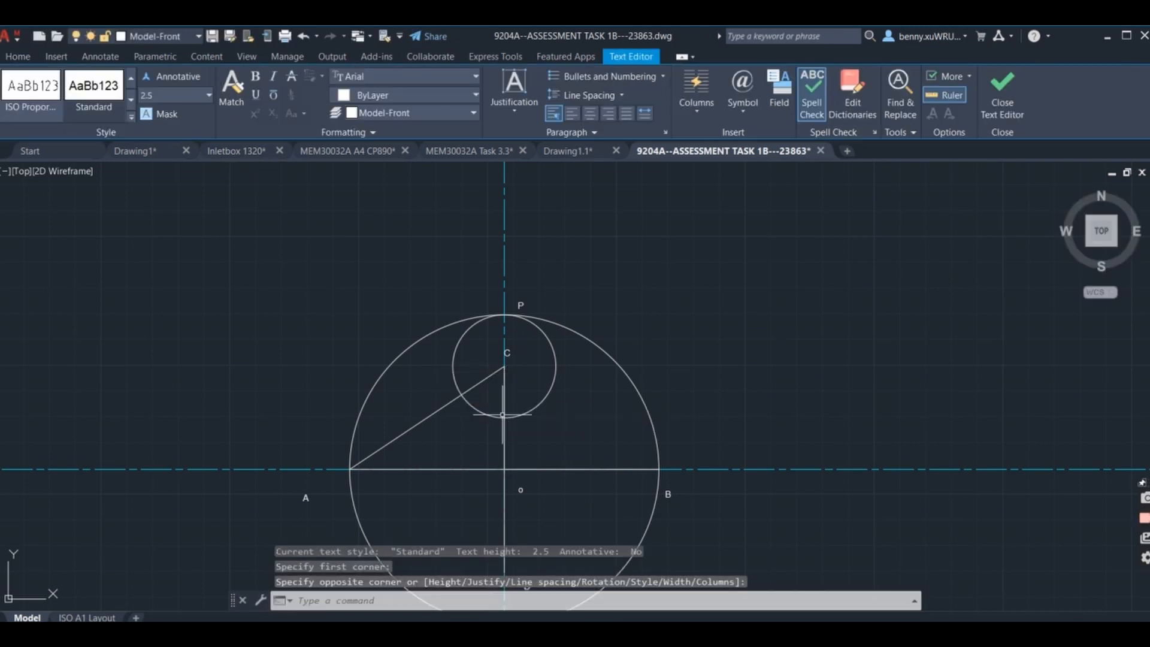
{"action": "left_click", "coordinate": [645, 333]}
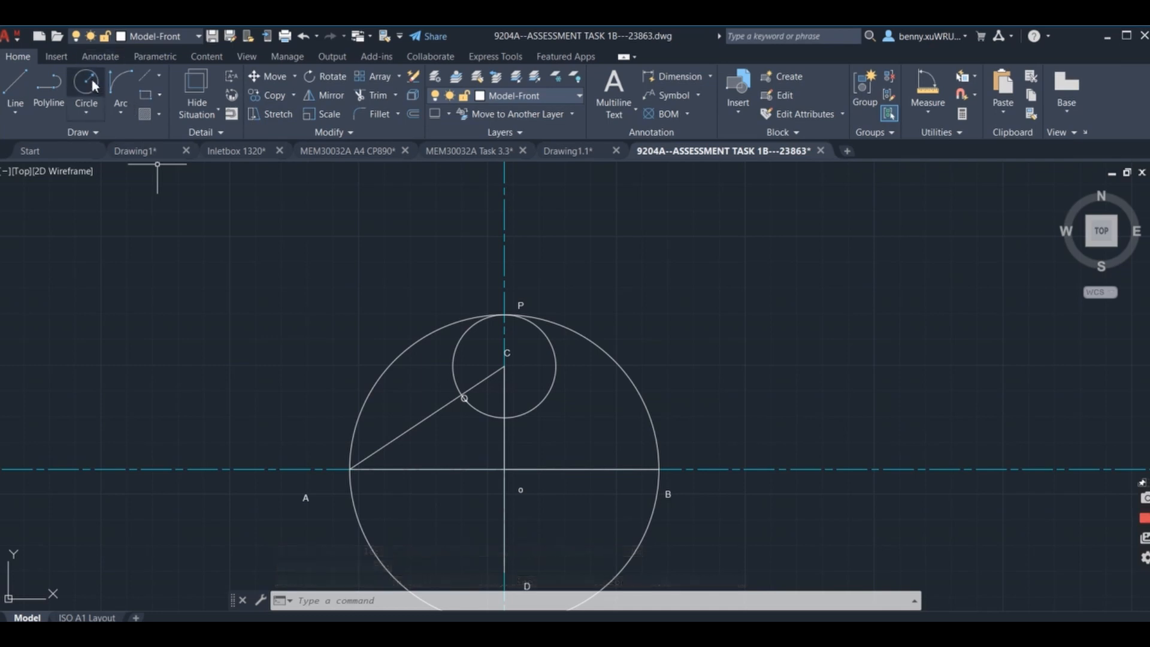
Draw a circle of radius 35 centred on point Q, where the small circle crosses line AC.
{"action": "left_click", "coordinate": [95, 88]}
{"action": "mouse_move", "coordinate": [308, 313]}
{"action": "middle_mouse_down"}
{"action": "mouse_move", "coordinate": [411, 221]}
{"action": "mouse_move", "coordinate": [383, 273]}
{"action": "middle_mouse_up"}
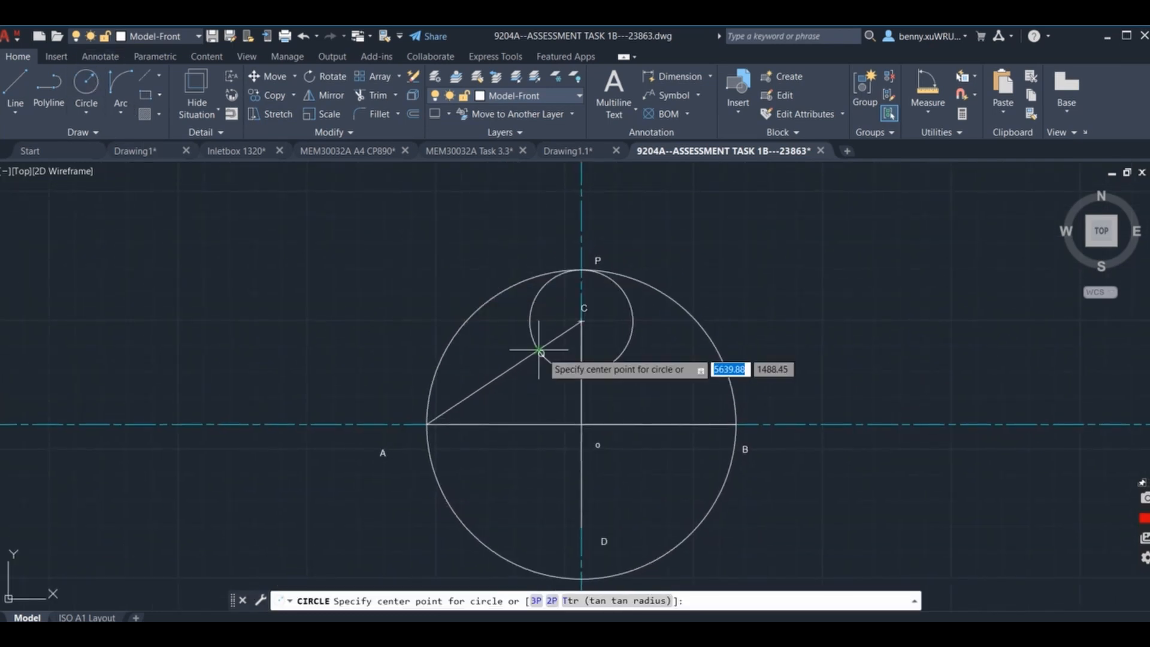
{"action": "left_click", "coordinate": [542, 353]}
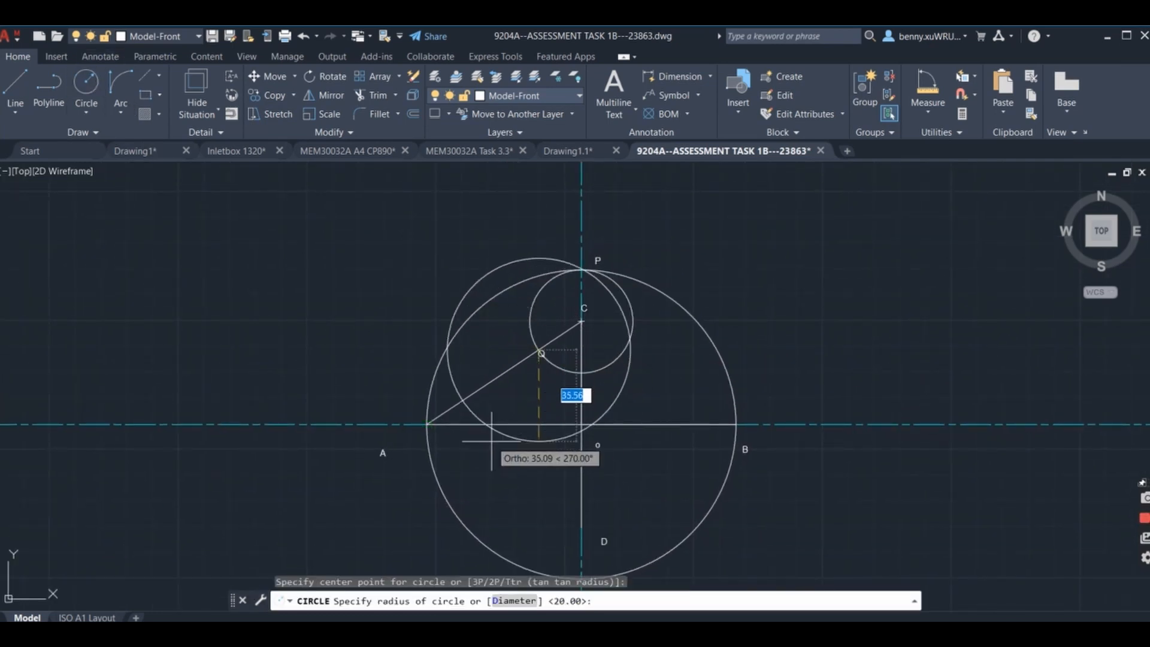
{"action": "middle_click_drag", "start_coordinate": [473, 343], "coordinate": [395, 388]}
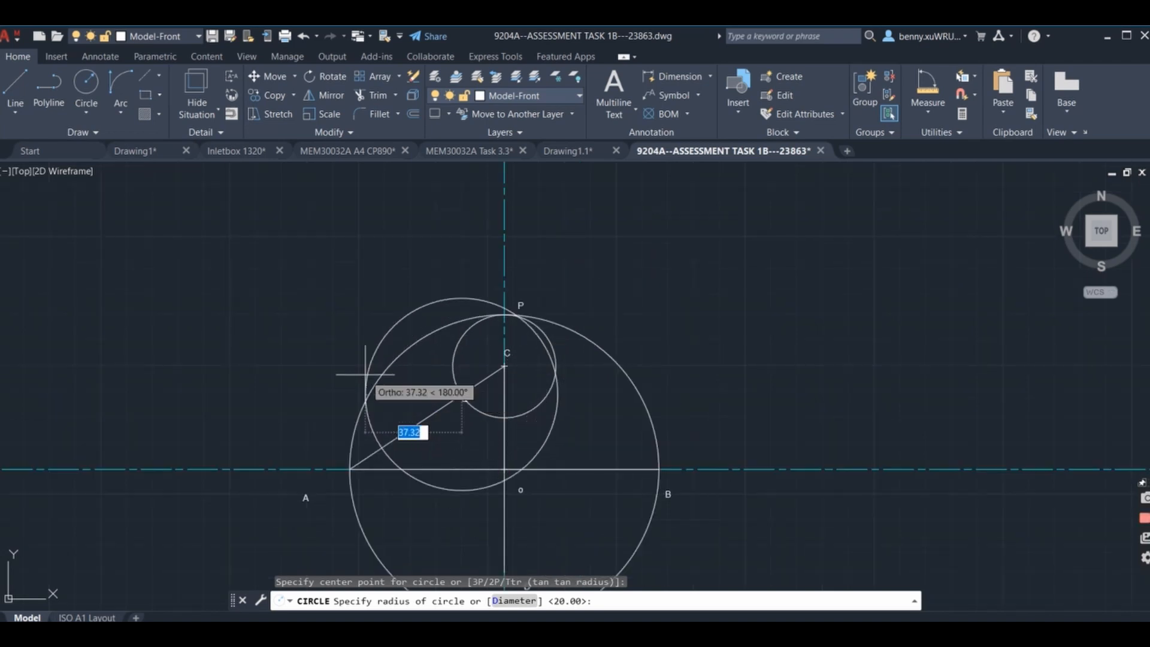
{"action": "type", "text": "35"}
{"action": "key", "text": "Return"}
{"action": "key", "text": "Return"}
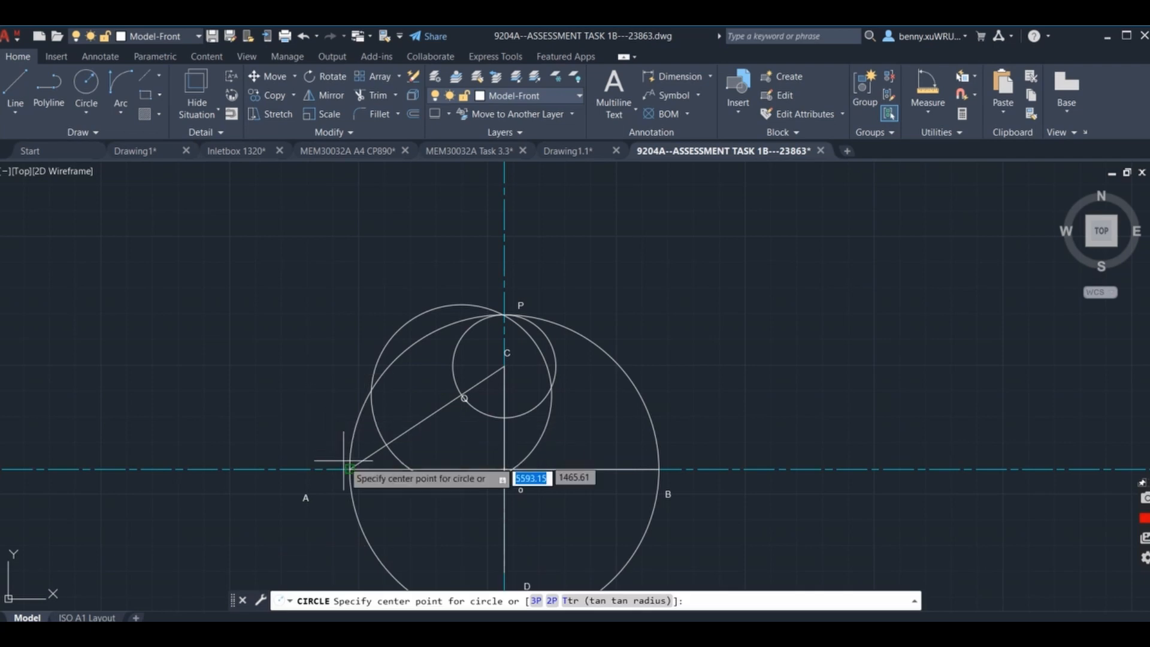
Draw another circle of radius 35 centred on the horizontal axis end at A.
{"action": "left_click", "coordinate": [350, 469]}
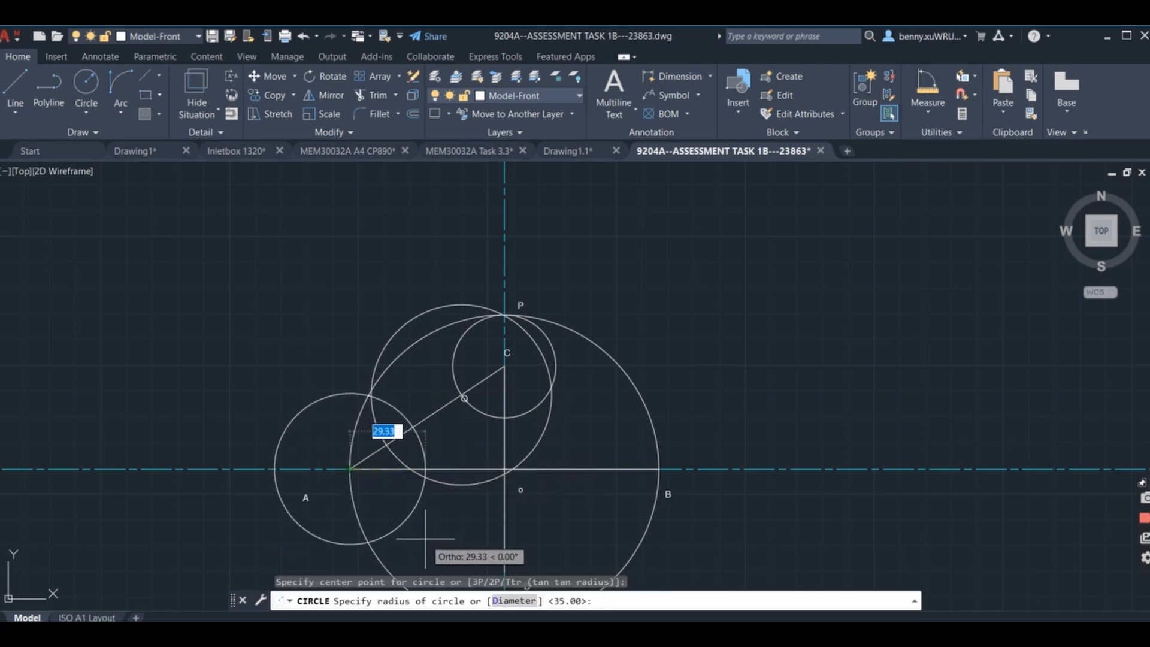
{"action": "type", "text": "35"}
{"action": "key", "text": "Return"}
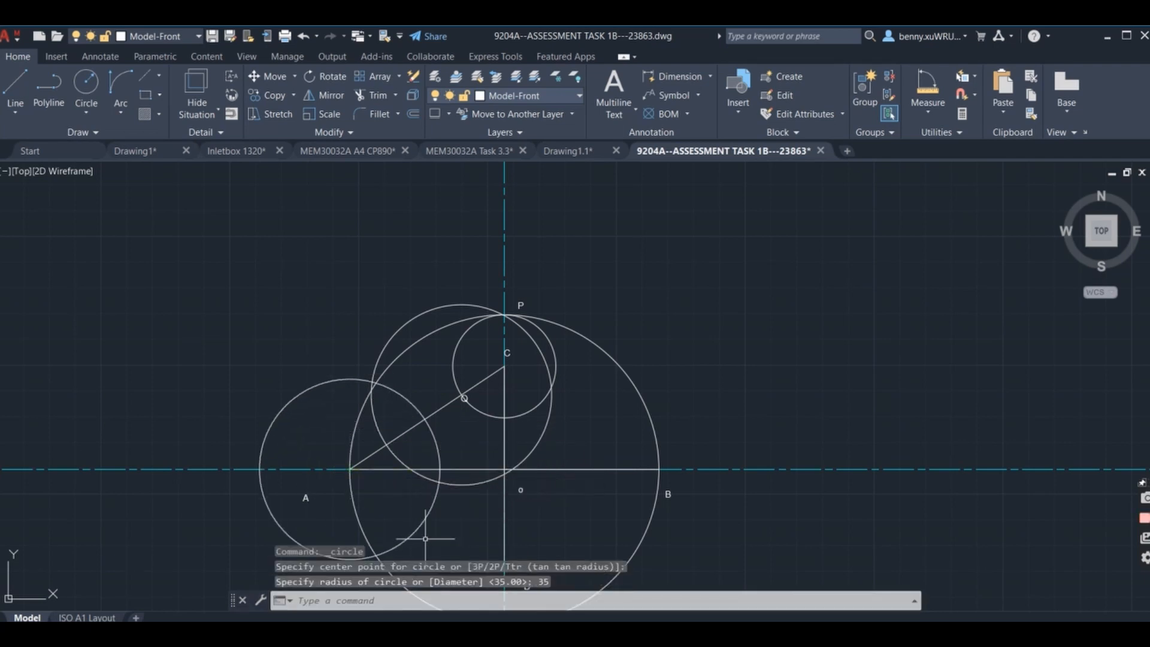
{"action": "left_click", "coordinate": [446, 441]}
{"action": "left_click", "coordinate": [343, 378]}
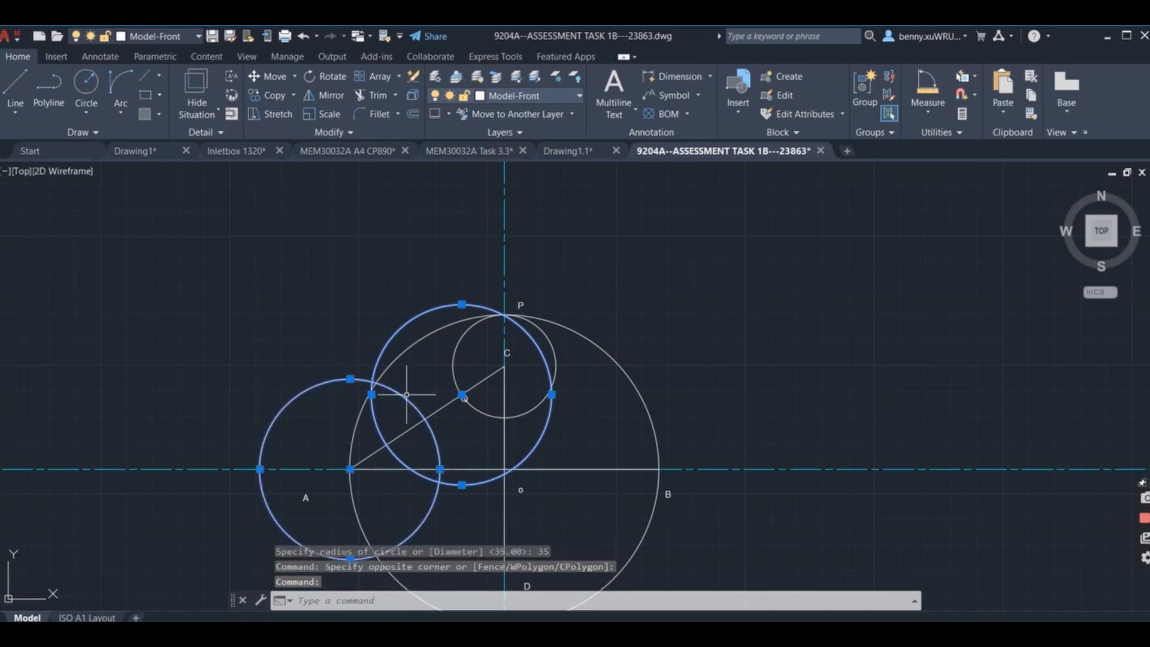
{"action": "scroll", "coordinate": [434, 455], "scroll_direction": "up", "scroll_amount": 3}
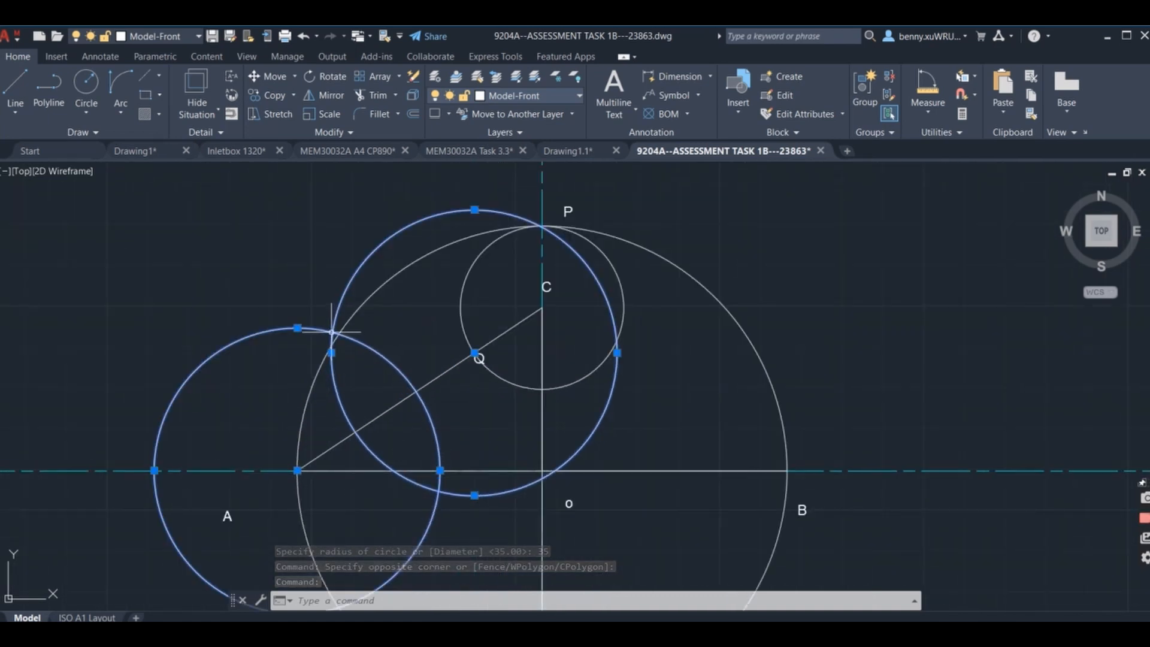
{"action": "scroll", "coordinate": [470, 529], "scroll_direction": "down", "scroll_amount": 3}
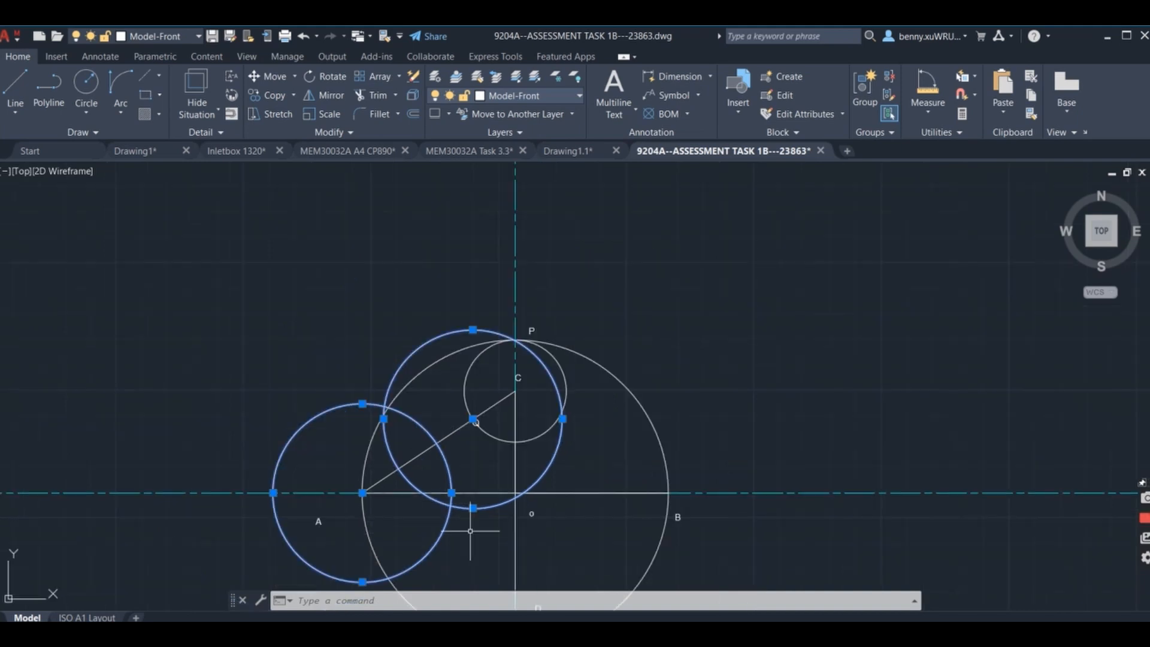
Draw the bisector of AQ as a line joining the two intersections of the 35 radius circles.
{"action": "middle_click_drag", "start_coordinate": [470, 532], "coordinate": [403, 382]}
{"action": "scroll", "coordinate": [402, 381], "scroll_direction": "up", "scroll_amount": 3}
{"action": "type", "text": "l"}
{"action": "key", "text": "Return"}
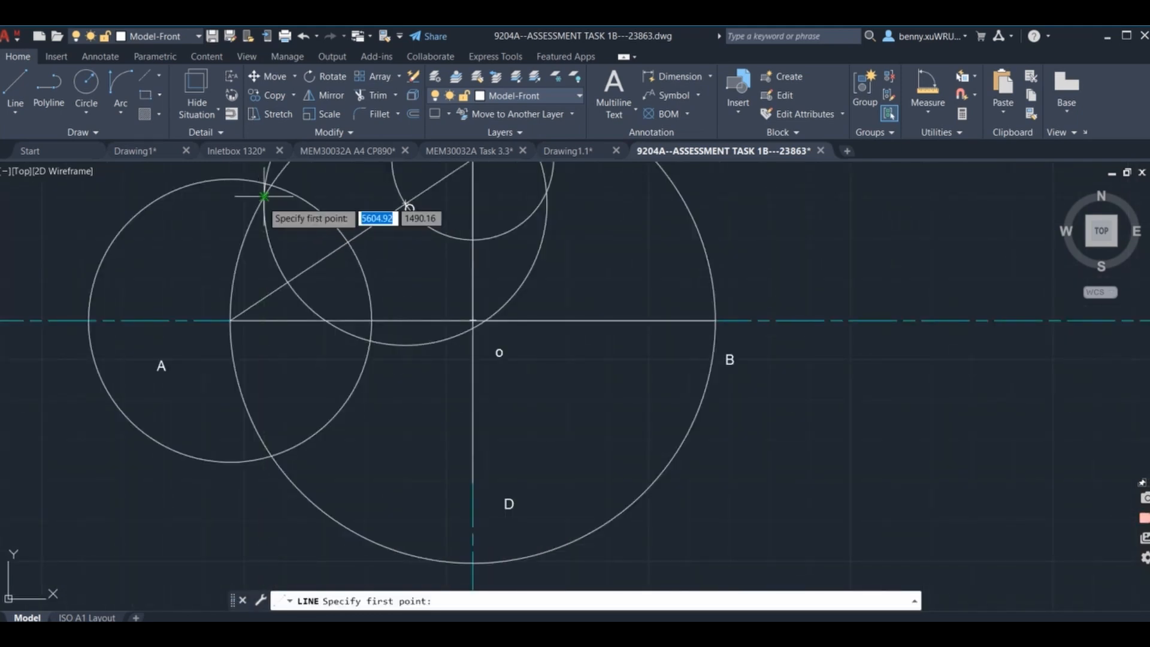
{"action": "middle_click_drag", "start_coordinate": [303, 192], "coordinate": [286, 291]}
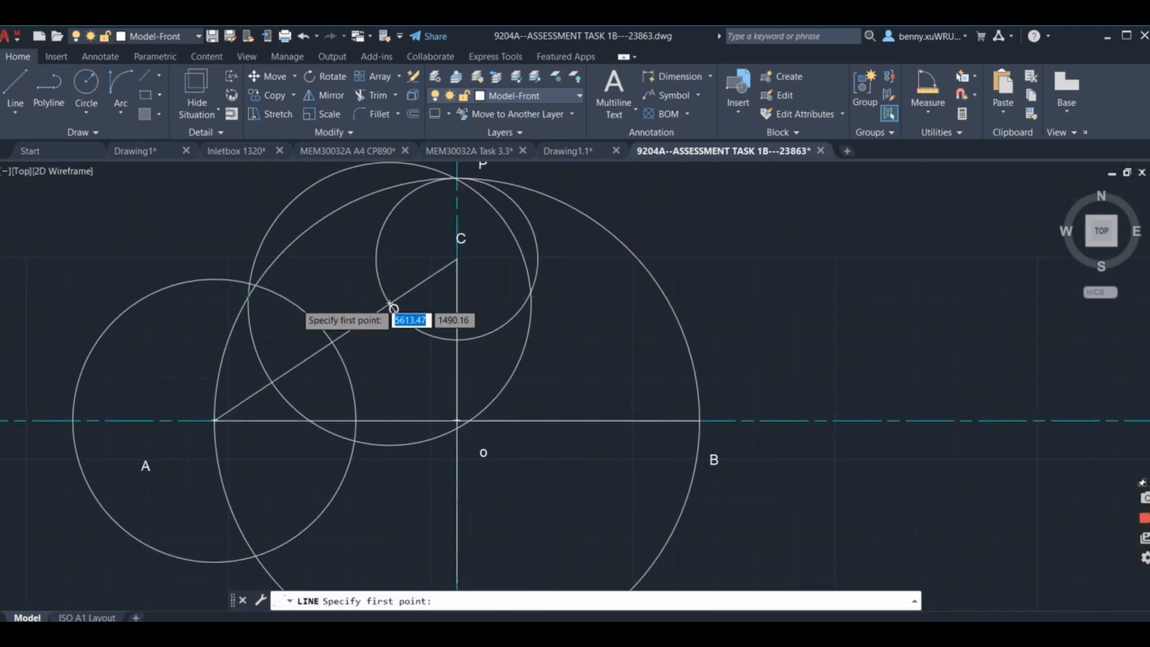
{"action": "left_click", "coordinate": [250, 283]}
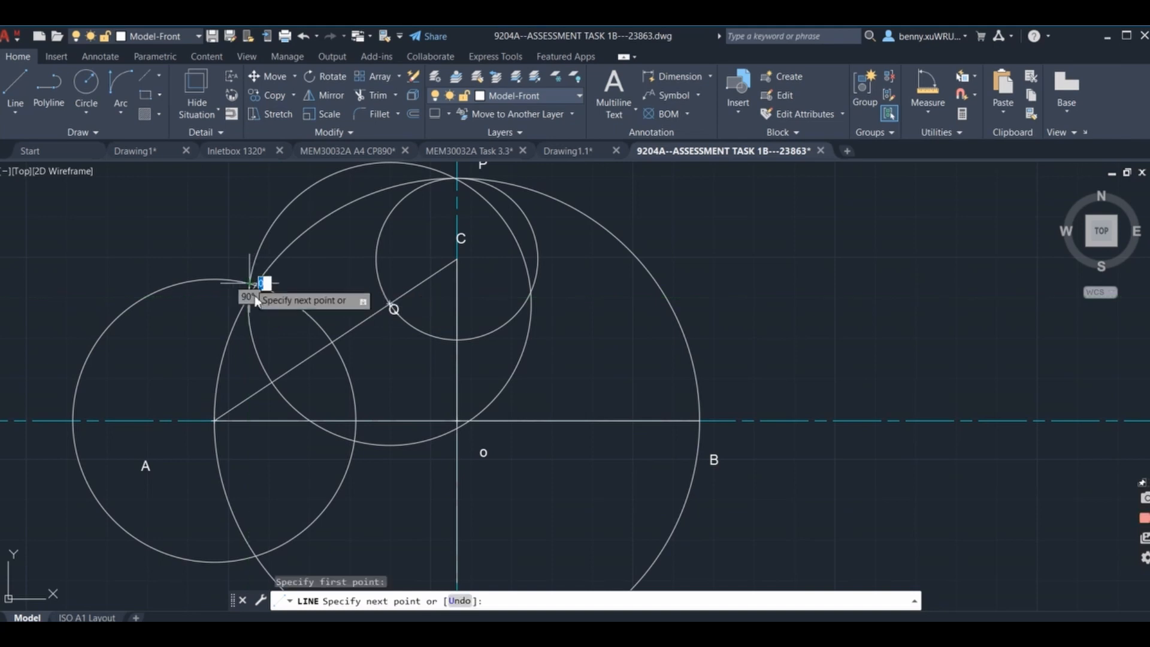
{"action": "left_click", "coordinate": [356, 441]}
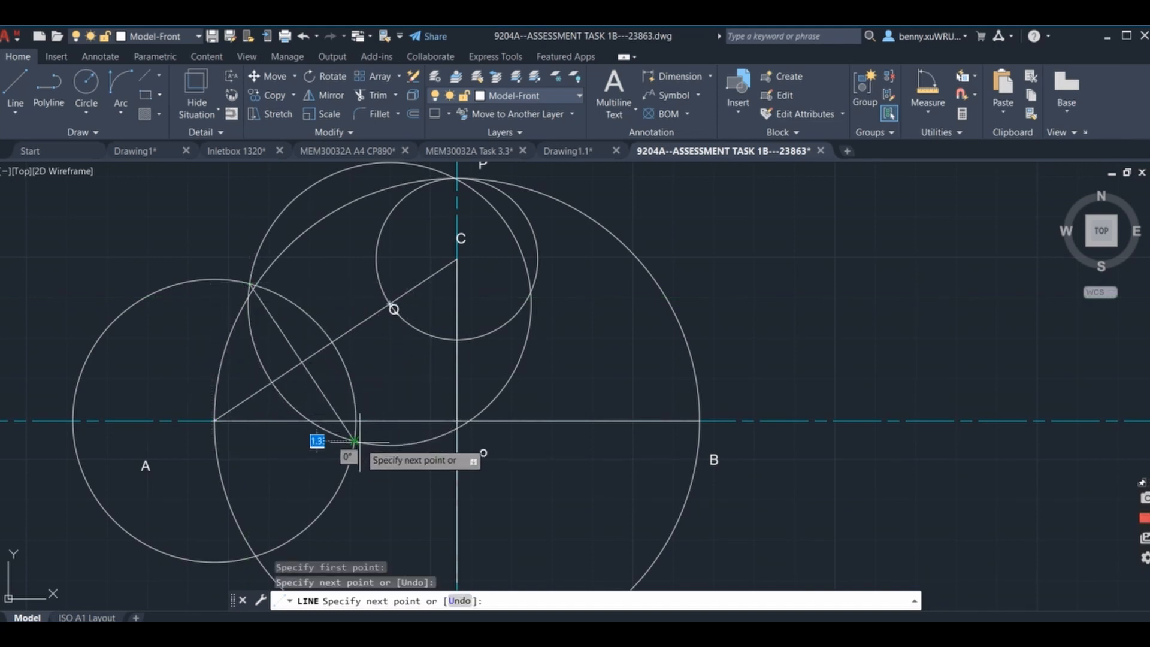
{"action": "key", "text": "Return"}
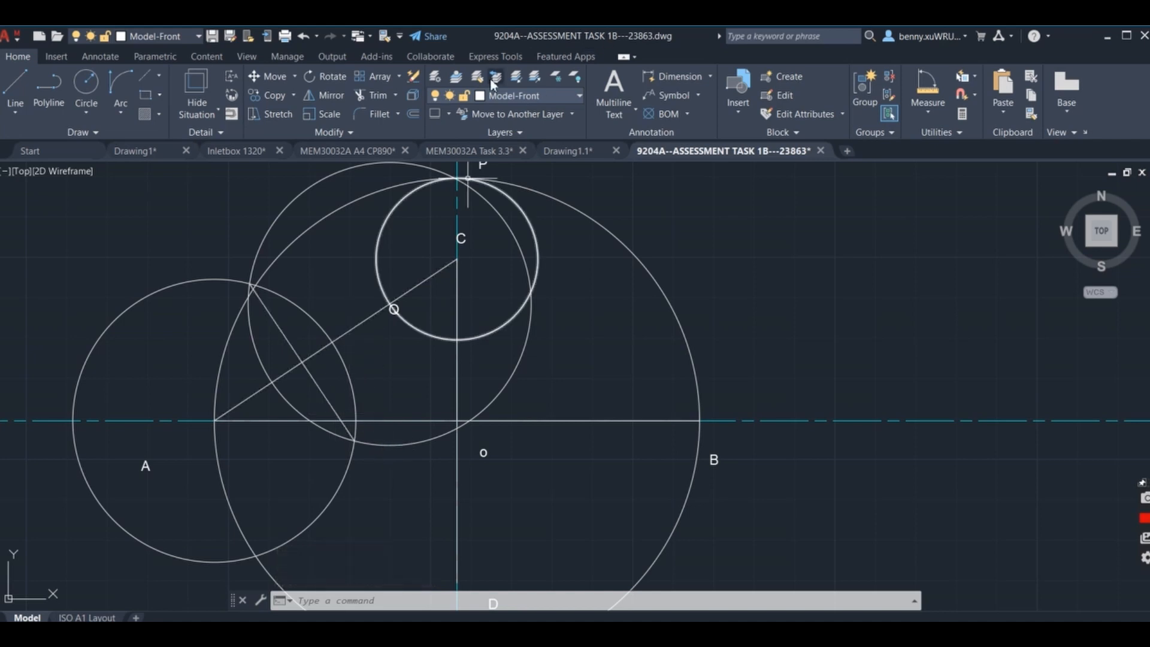
Extend the bisector's lower end past the vertical axis near D to the large circle.
{"action": "left_click", "coordinate": [395, 95]}
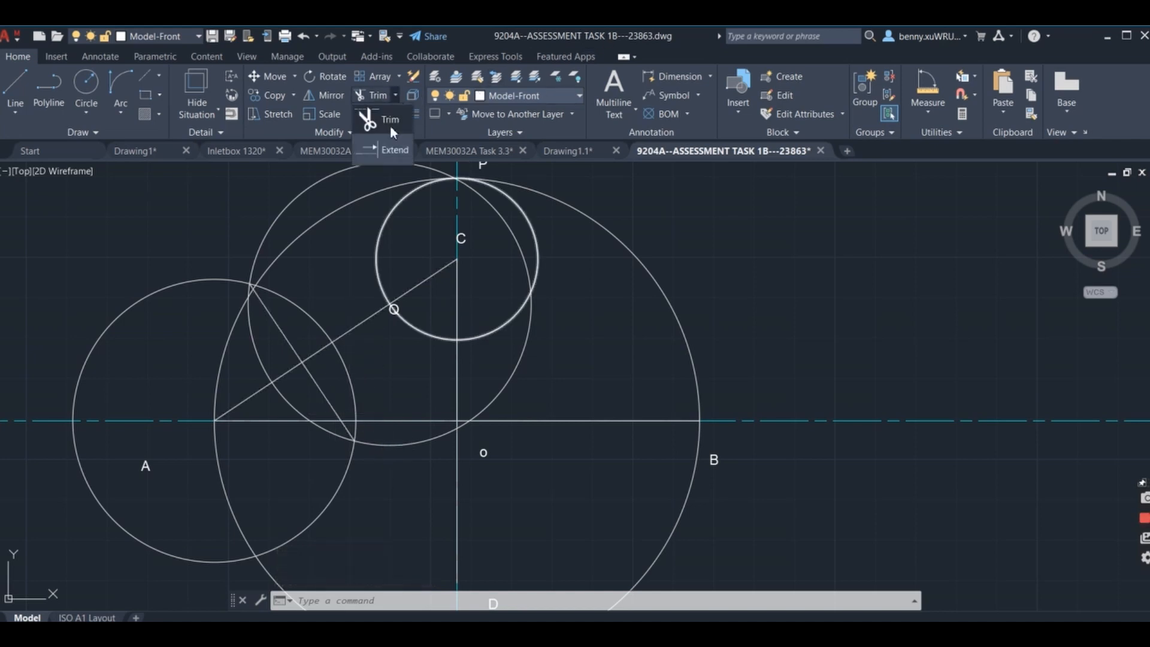
{"action": "left_click", "coordinate": [391, 150]}
{"action": "left_click", "coordinate": [344, 425]}
{"action": "middle_click_drag", "start_coordinate": [537, 480], "coordinate": [567, 257]}
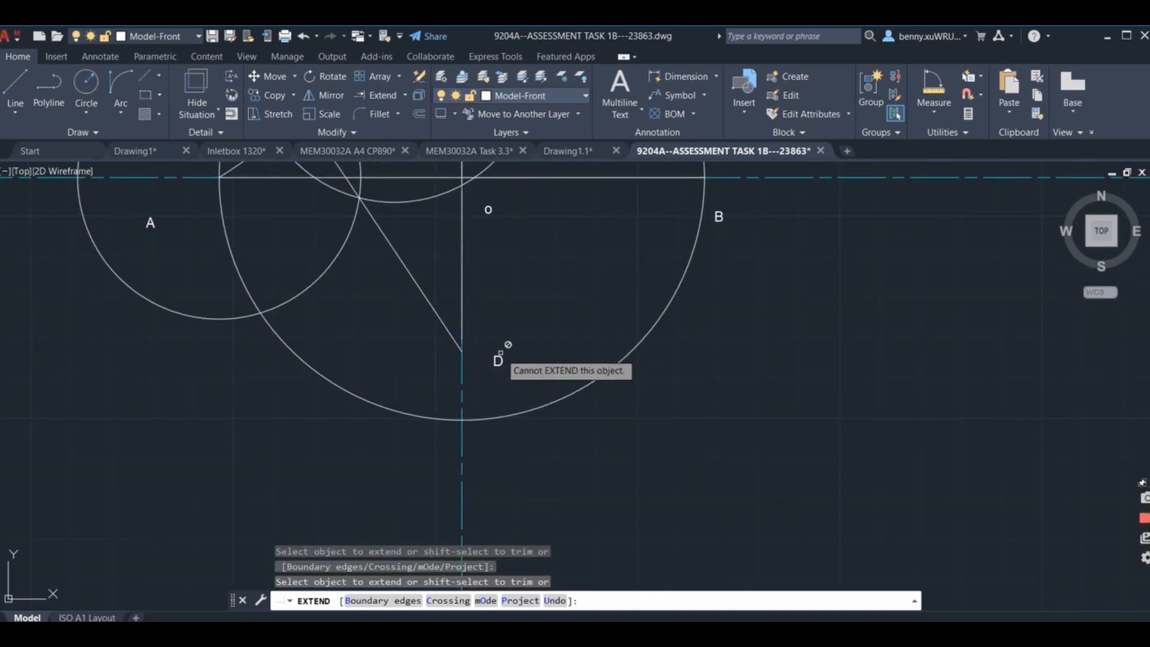
{"action": "left_click", "coordinate": [463, 353]}
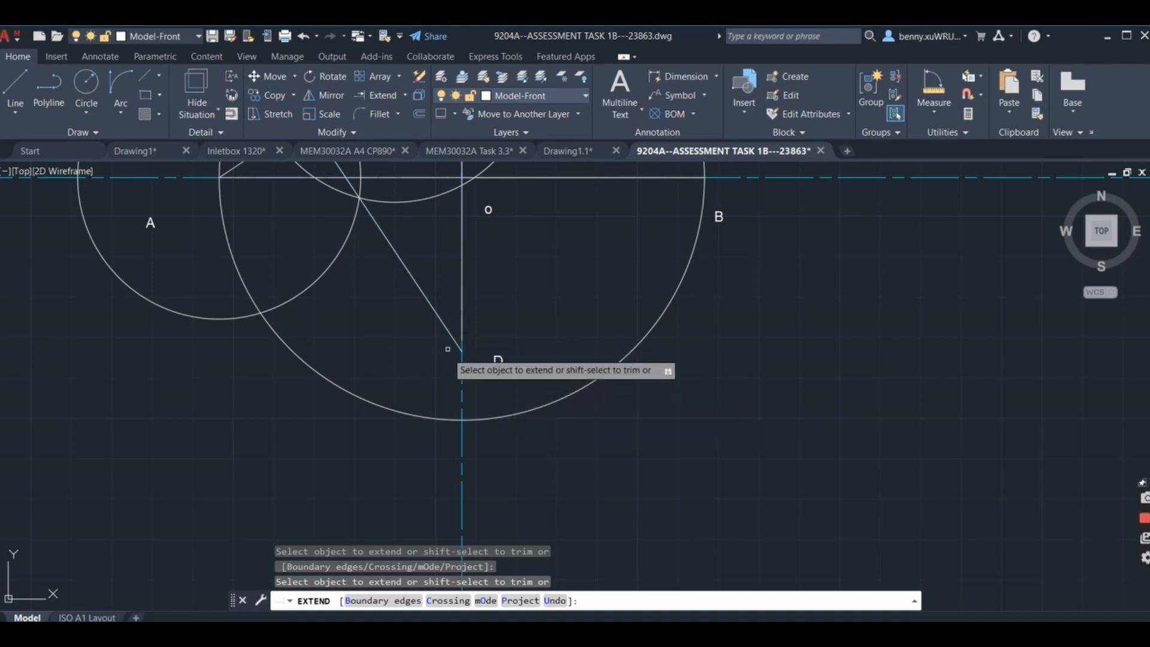
{"action": "left_click", "coordinate": [445, 328]}
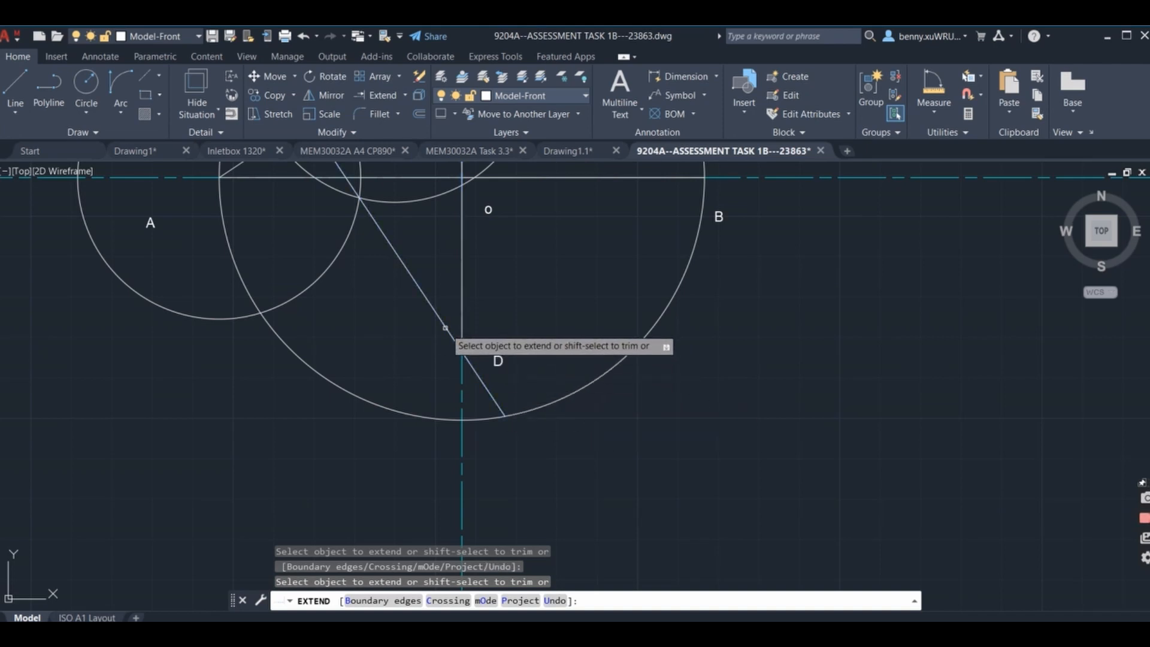
{"action": "key", "text": "Return"}
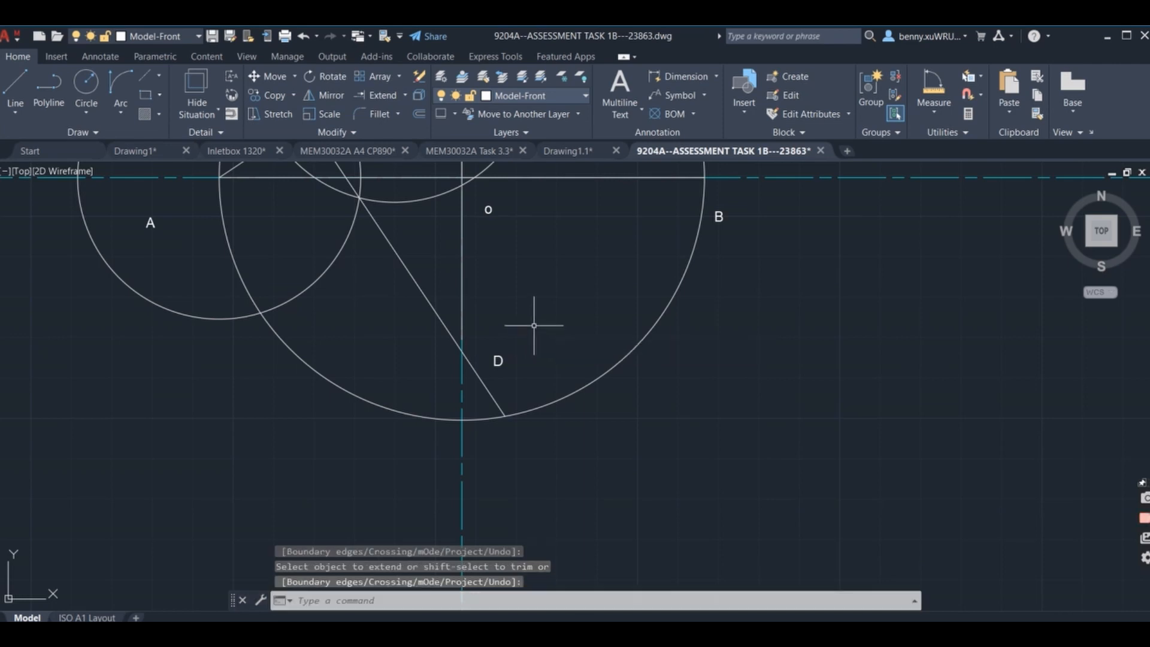
Add the multiline text label 1 where the bisector crosses the horizontal axis AB.
{"action": "scroll", "coordinate": [534, 325], "scroll_direction": "up", "scroll_amount": 4}
{"action": "mouse_move", "coordinate": [385, 257]}
{"action": "middle_mouse_down"}
{"action": "mouse_move", "coordinate": [554, 392]}
{"action": "mouse_move", "coordinate": [652, 452]}
{"action": "middle_mouse_up"}
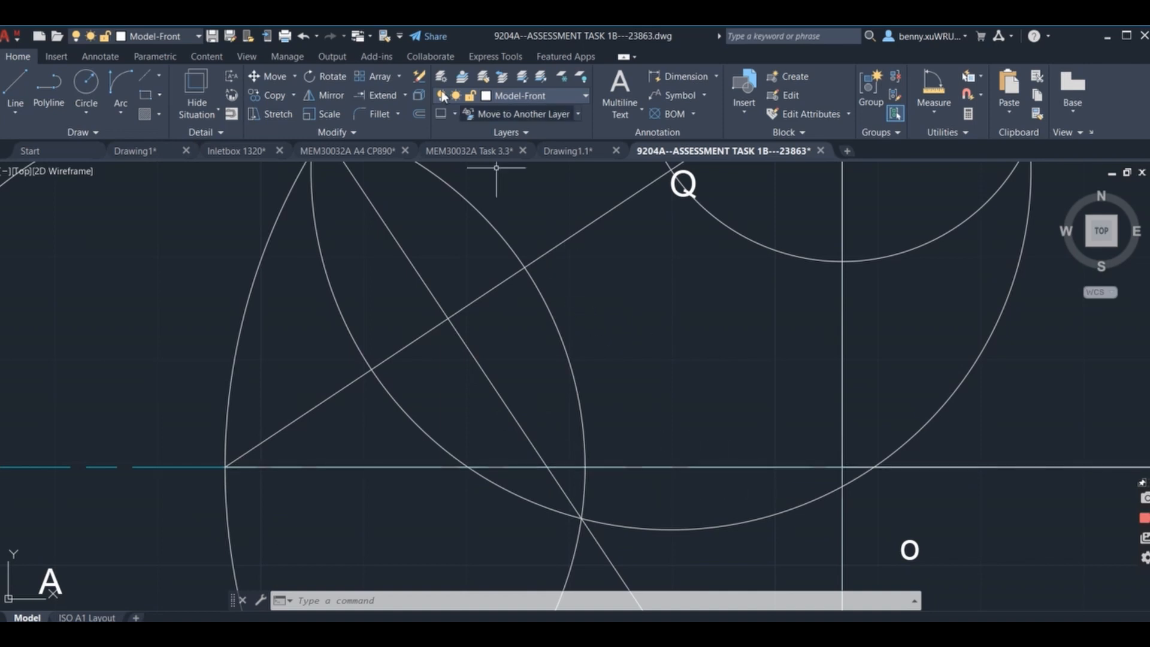
{"action": "left_click", "coordinate": [620, 90]}
{"action": "left_click", "coordinate": [566, 434]}
{"action": "left_click", "coordinate": [842, 482]}
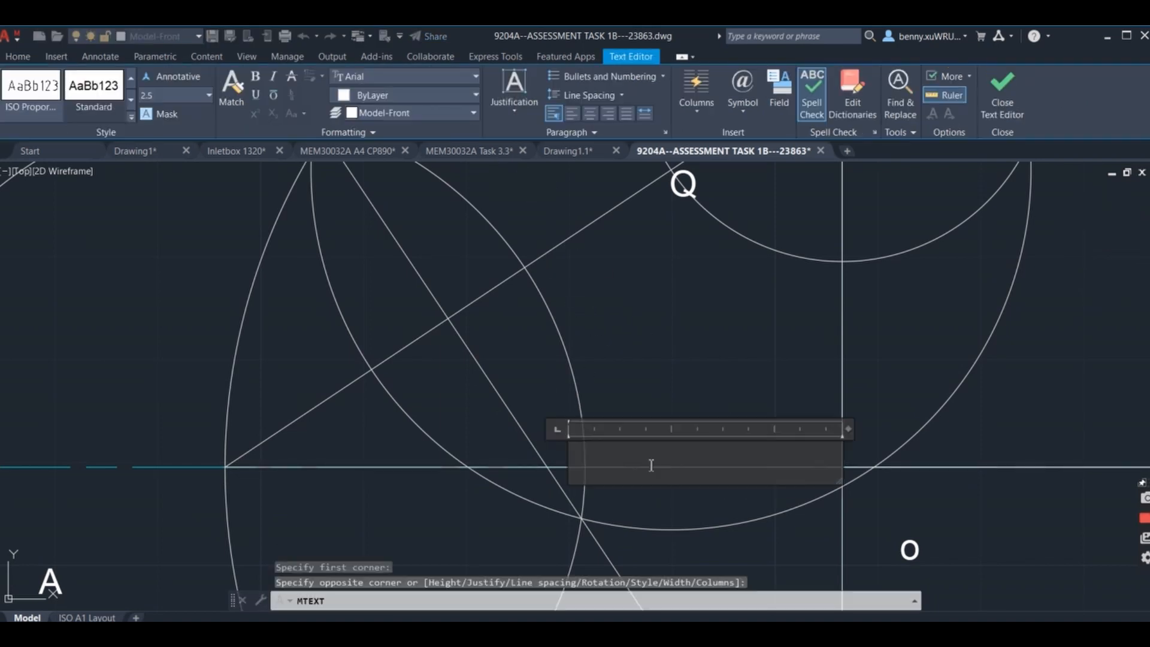
{"action": "type", "text": "1"}
{"action": "left_click", "coordinate": [735, 336]}
{"action": "scroll", "coordinate": [736, 335], "scroll_direction": "down", "scroll_amount": 3}
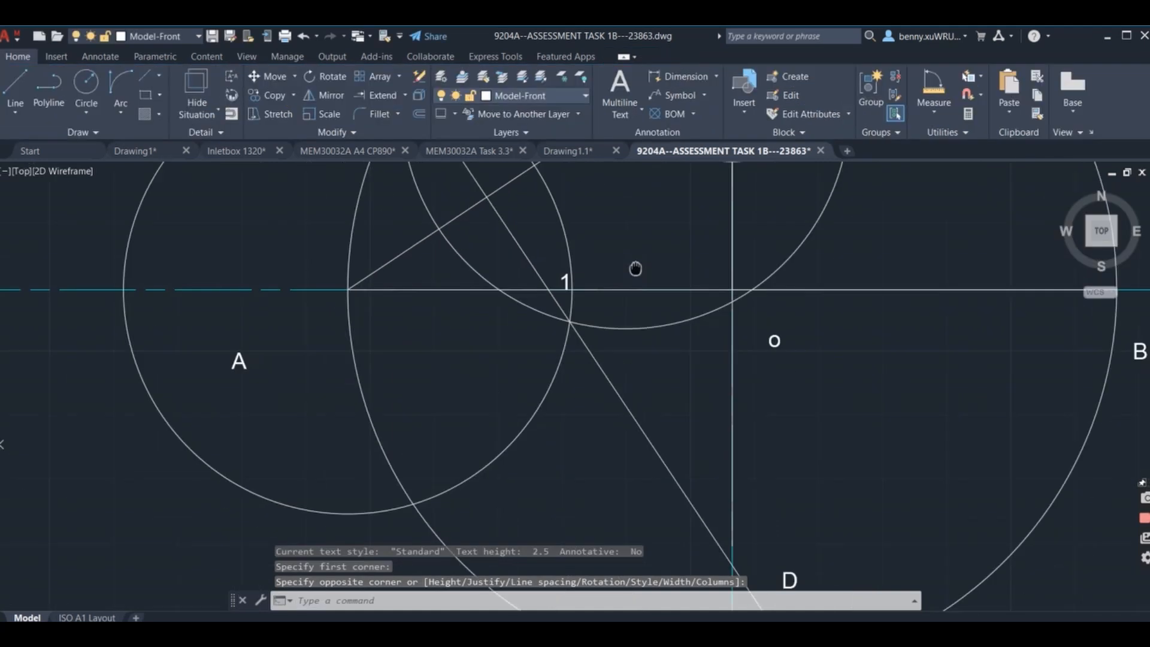
{"action": "middle_click_drag", "start_coordinate": [634, 267], "coordinate": [519, 184]}
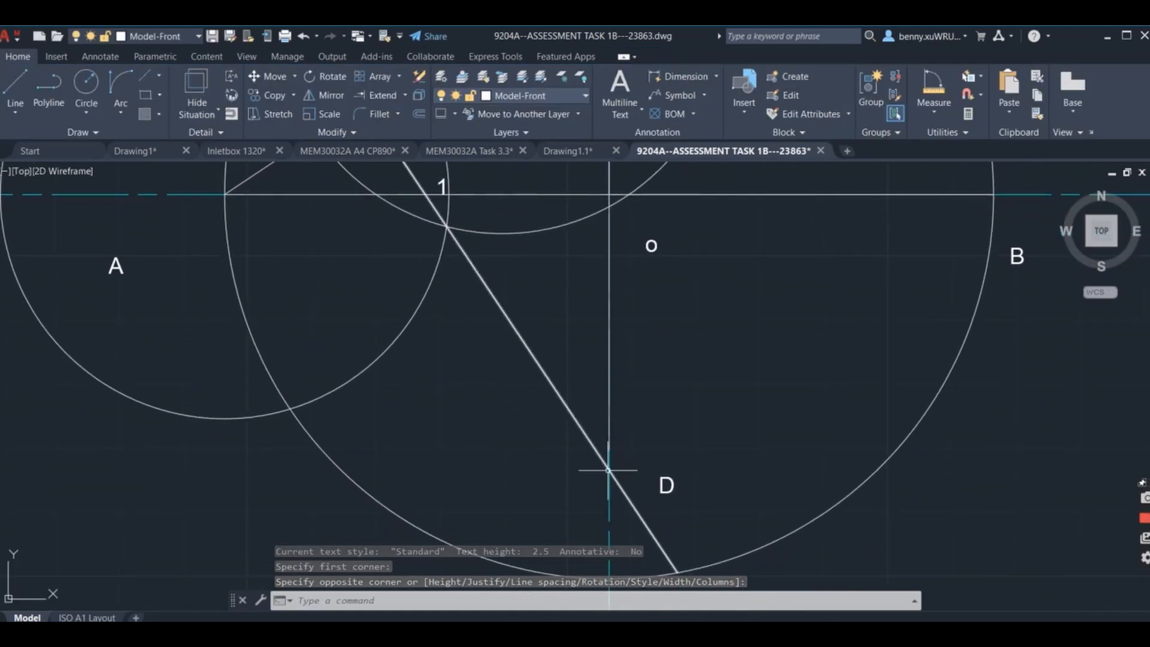
Add the multiline text label 2 where the bisector crosses the vertical axis near D.
{"action": "left_click", "coordinate": [619, 83]}
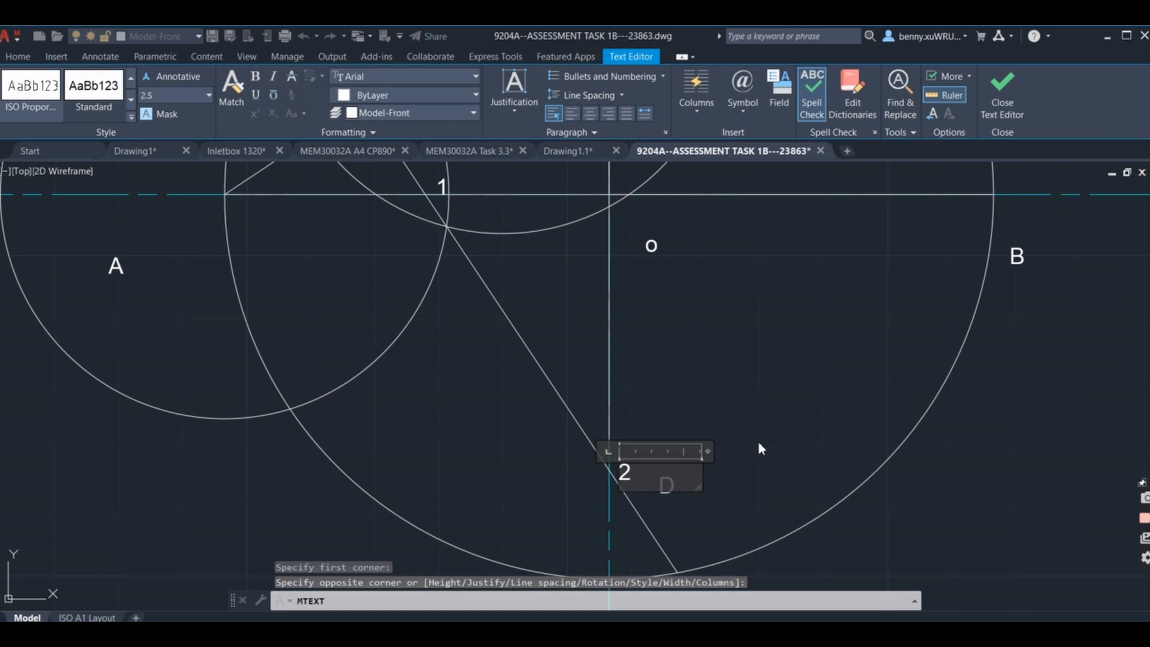
{"action": "left_click", "coordinate": [759, 443]}
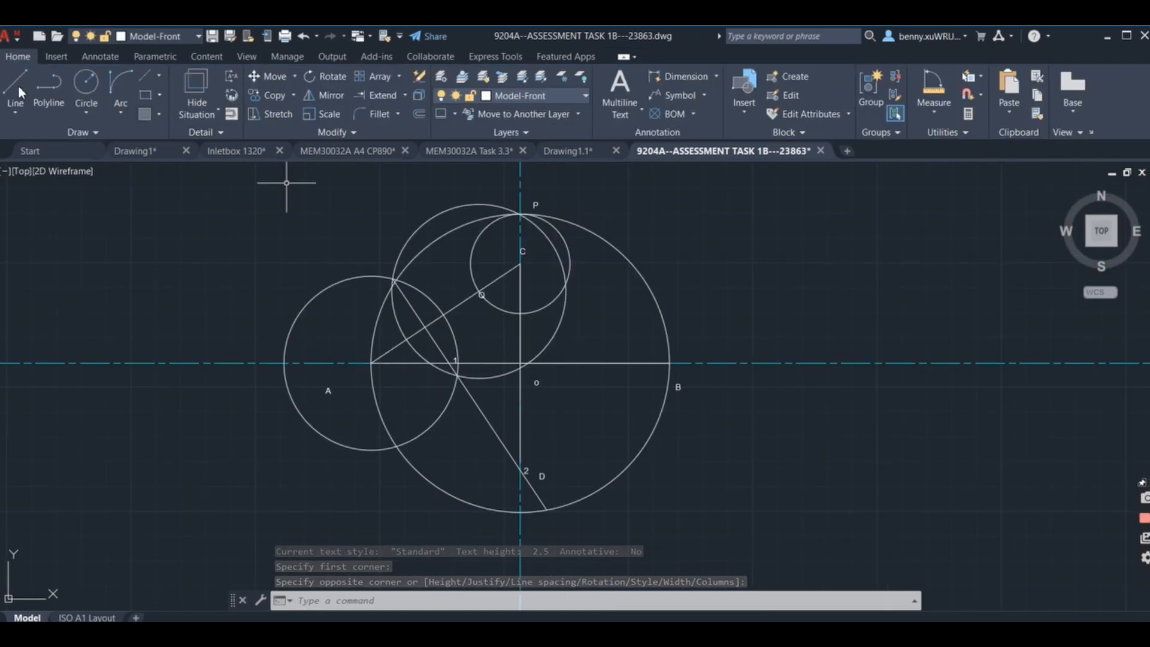
Draw a horizontal line from point 1, where the bisector crosses AB, to the centre O.
{"action": "left_click", "coordinate": [16, 84]}
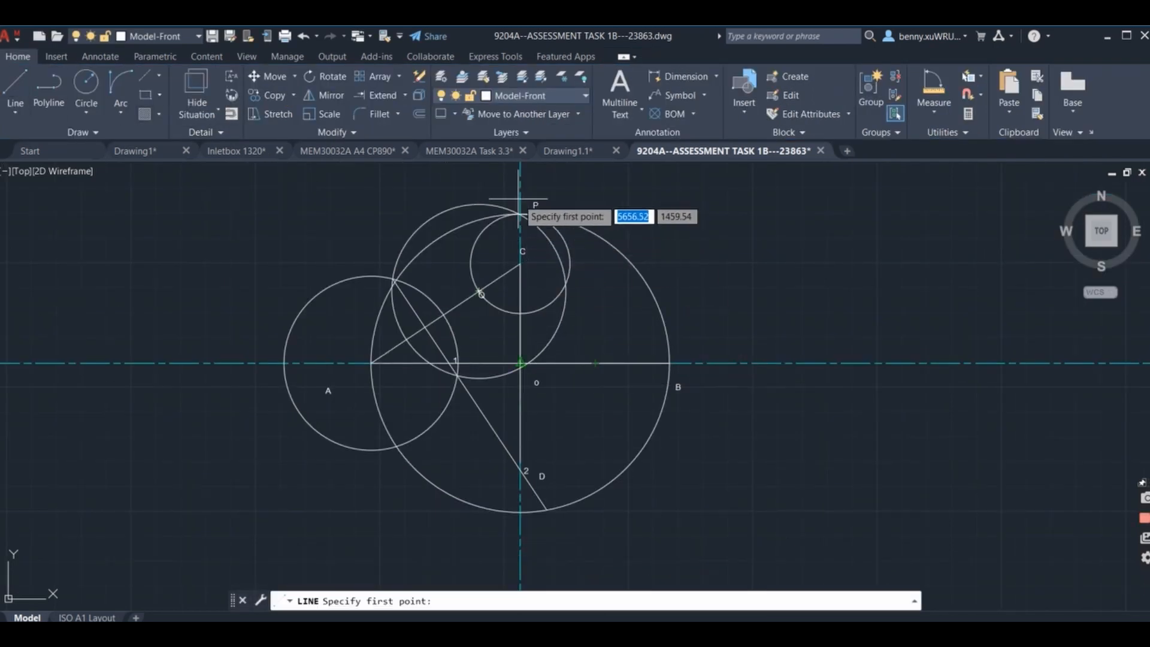
{"action": "scroll", "coordinate": [466, 349], "scroll_direction": "up", "scroll_amount": 4}
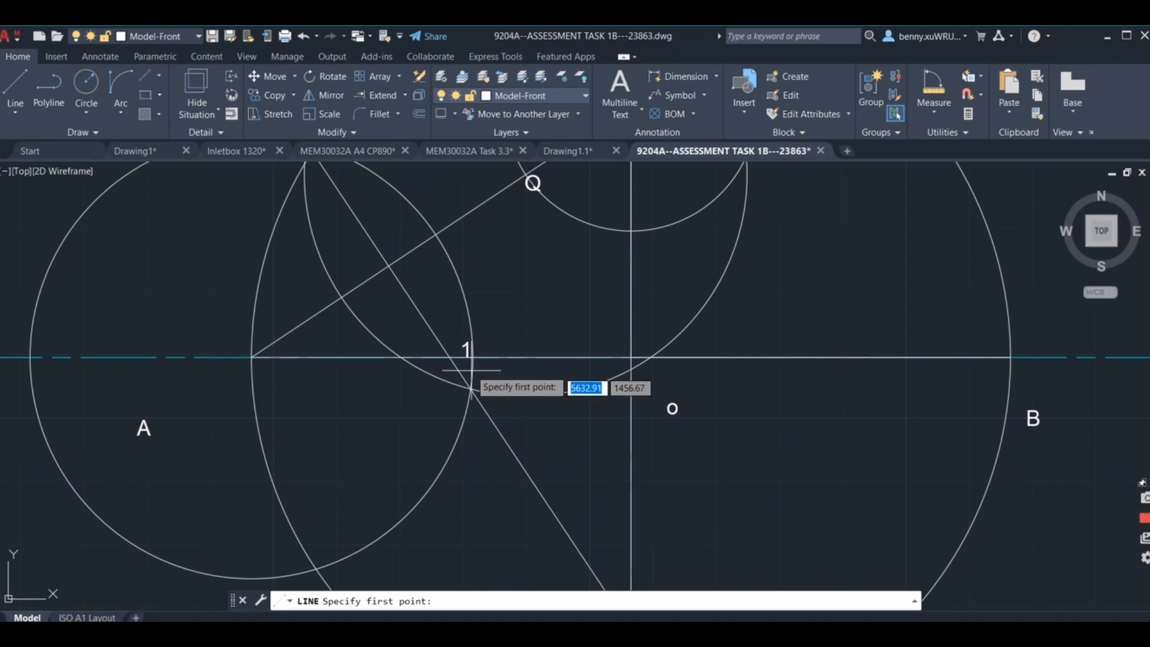
{"action": "left_click", "coordinate": [449, 357]}
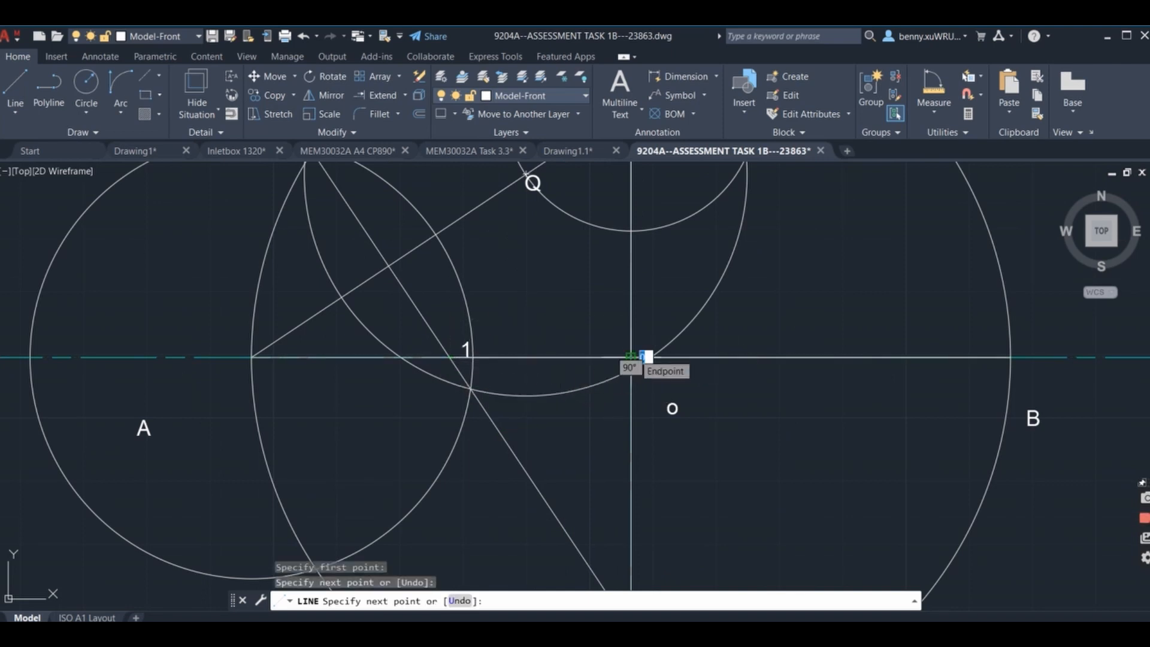
{"action": "left_click", "coordinate": [642, 356]}
{"action": "key", "text": "Return"}
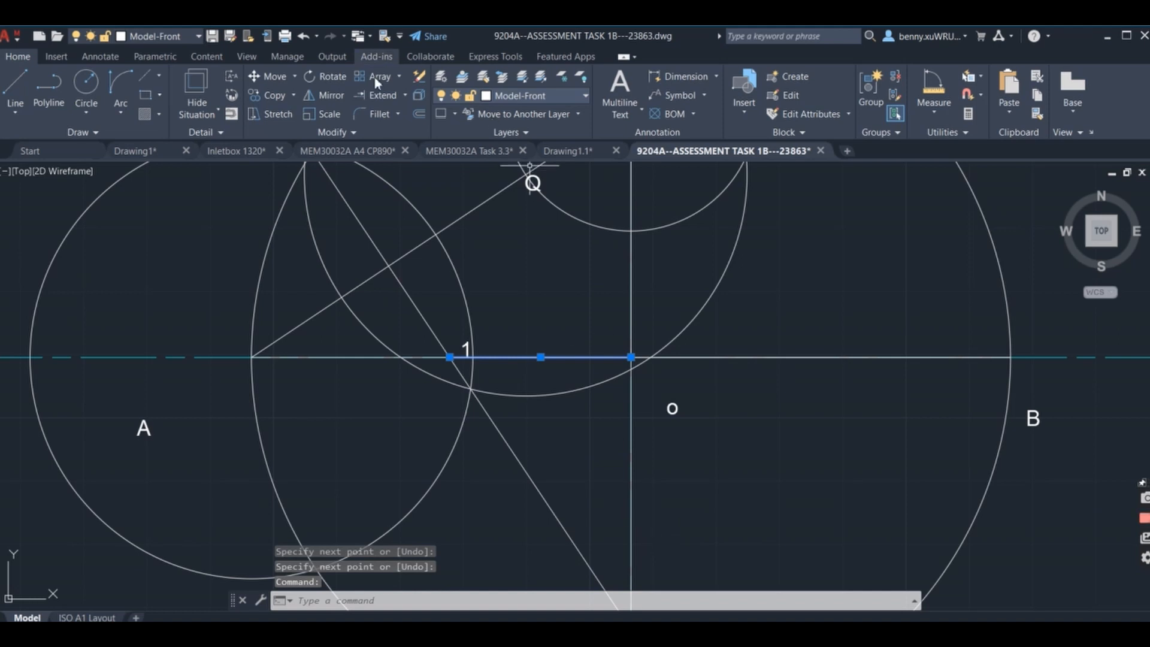
Move the line between 1 and O along the horizontal axis, from base point 1 to O, so it lies on the B side.
{"action": "left_click", "coordinate": [275, 78]}
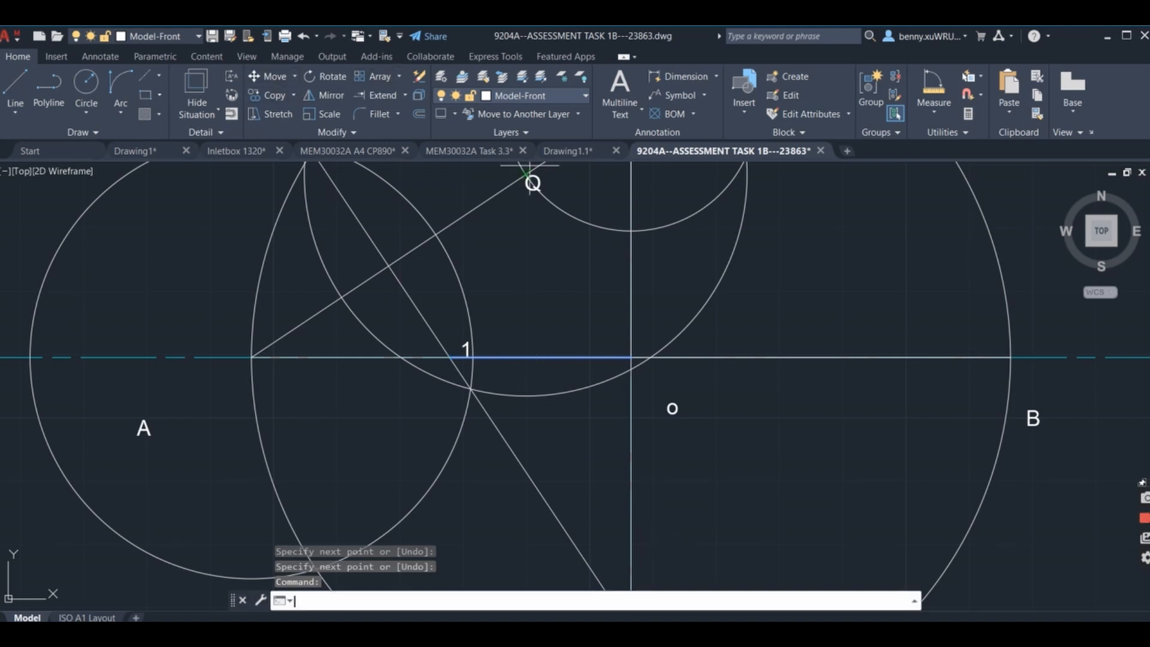
{"action": "left_click", "coordinate": [449, 358]}
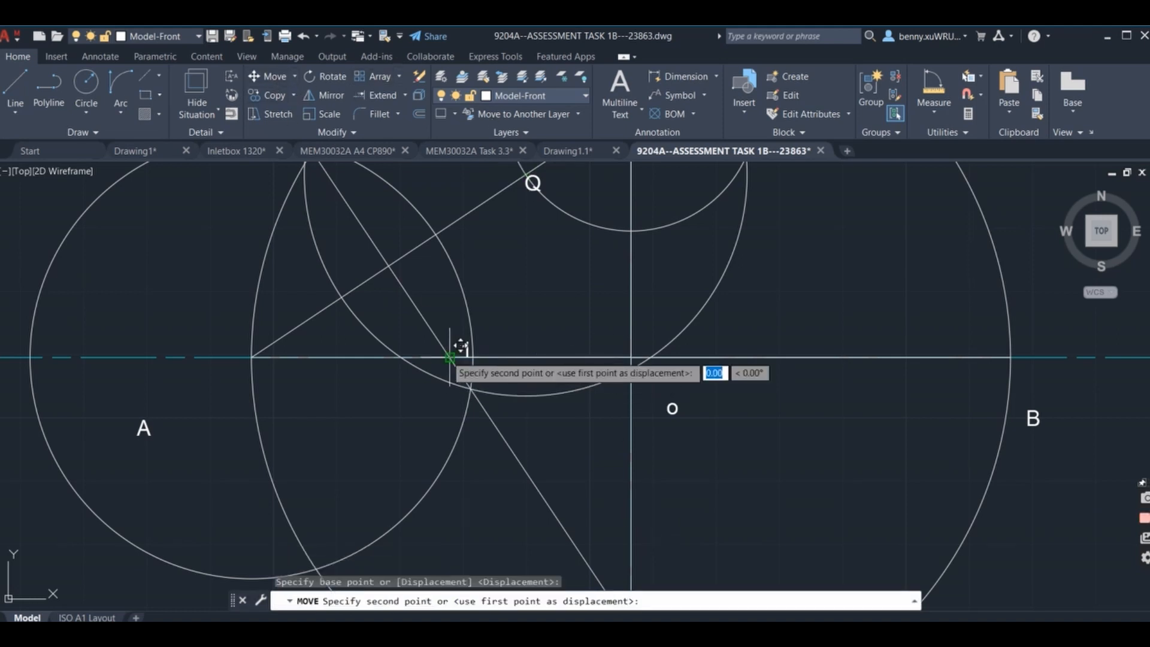
{"action": "left_click", "coordinate": [632, 353]}
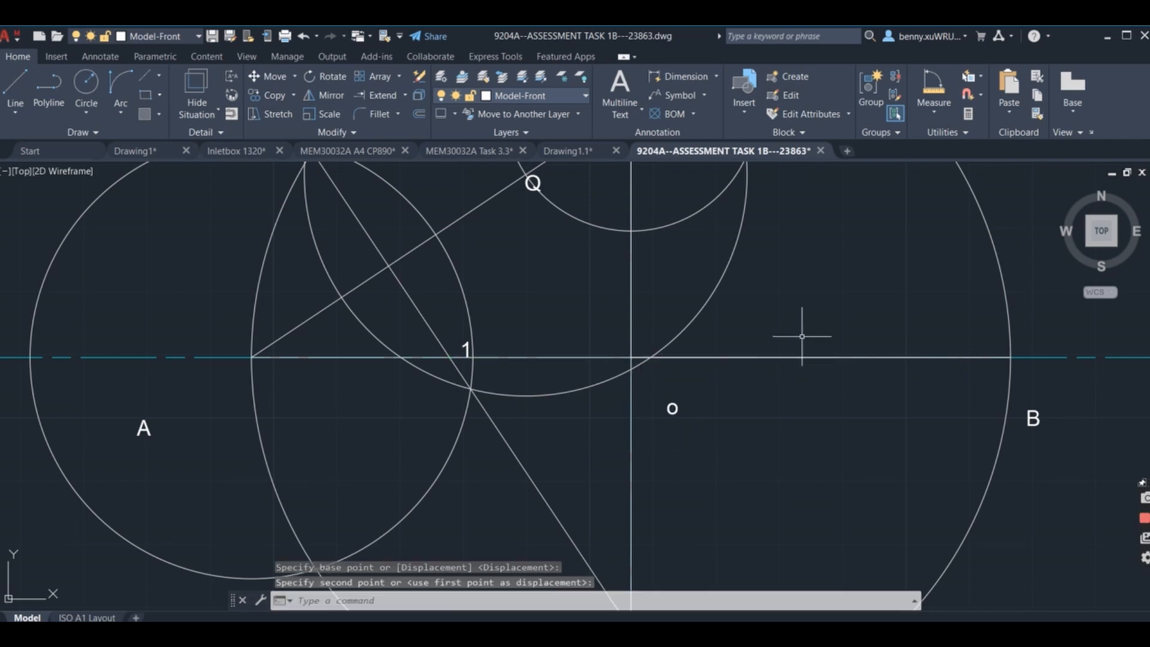
{"action": "left_click", "coordinate": [779, 358]}
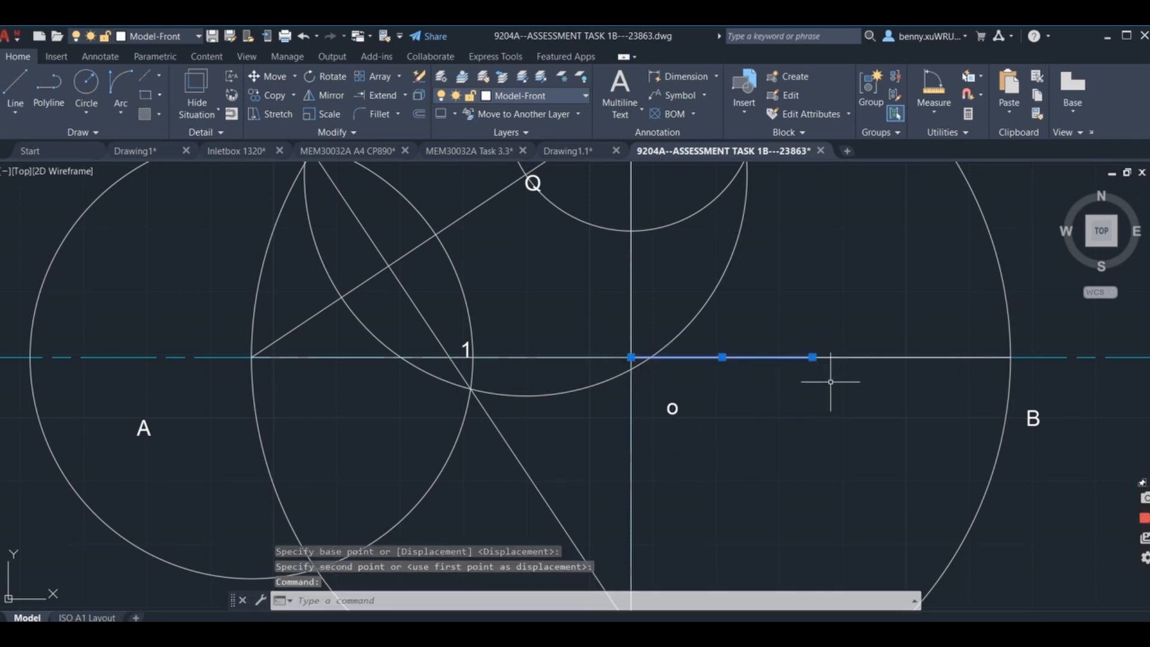
Add the multiline text label 3 above the horizontal axis at the moved line's end towards B.
{"action": "left_click", "coordinate": [619, 90]}
{"action": "left_click", "coordinate": [812, 316]}
{"action": "left_click", "coordinate": [917, 385]}
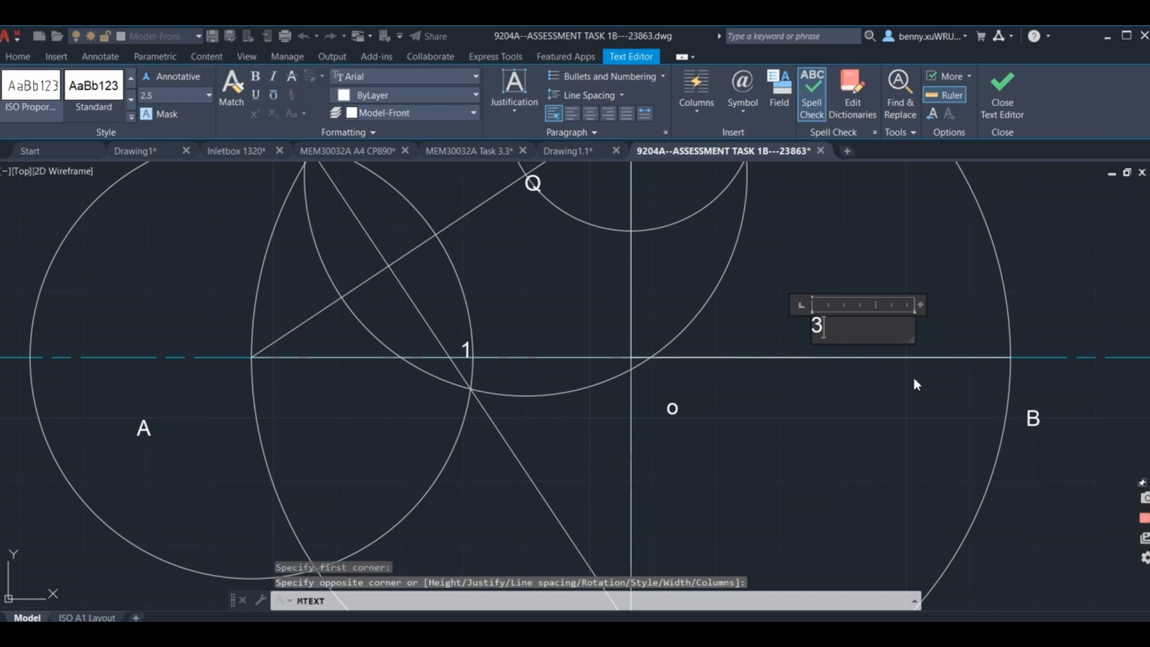
{"action": "left_click", "coordinate": [903, 390]}
{"action": "left_click", "coordinate": [729, 364]}
{"action": "left_click", "coordinate": [728, 358]}
{"action": "scroll", "coordinate": [742, 401], "scroll_direction": "down", "scroll_amount": 5}
{"action": "middle_click_drag", "start_coordinate": [746, 413], "coordinate": [676, 360]}
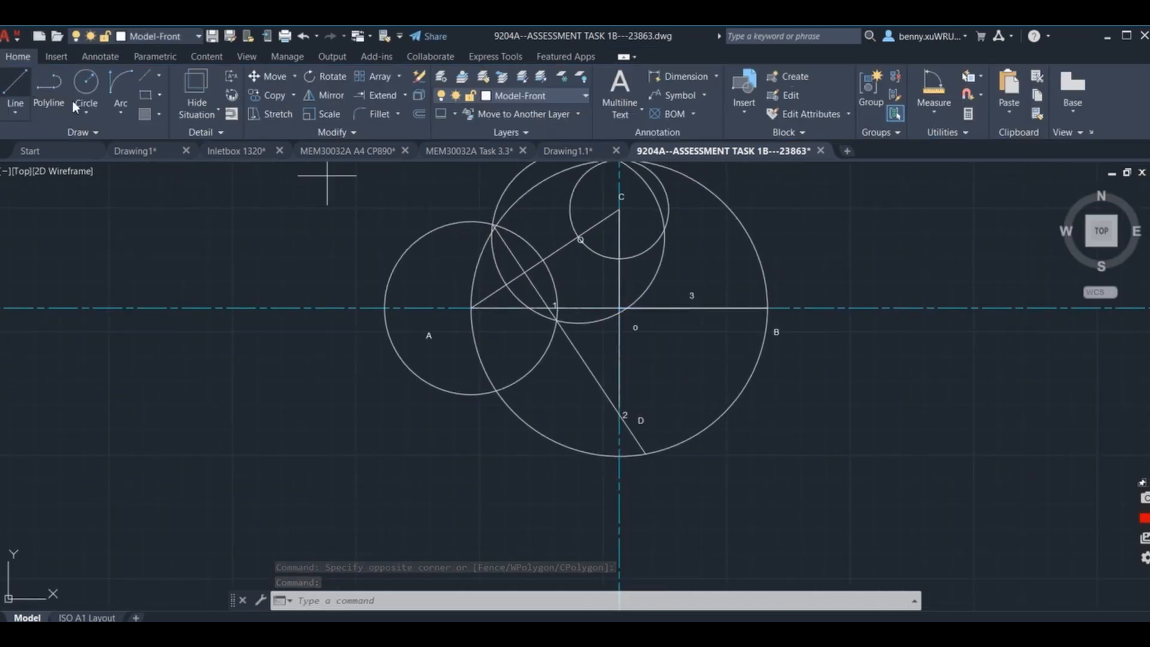
Draw a vertical line from point 2, where the bisector crosses the vertical axis, up to the centre O.
{"action": "left_click", "coordinate": [19, 85]}
{"action": "scroll", "coordinate": [525, 333], "scroll_direction": "up", "scroll_amount": 8}
{"action": "scroll", "coordinate": [525, 330], "scroll_direction": "up", "scroll_amount": 2}
{"action": "middle_click_drag", "start_coordinate": [537, 325], "coordinate": [647, 516]}
{"action": "scroll", "coordinate": [646, 514], "scroll_direction": "down", "scroll_amount": 2}
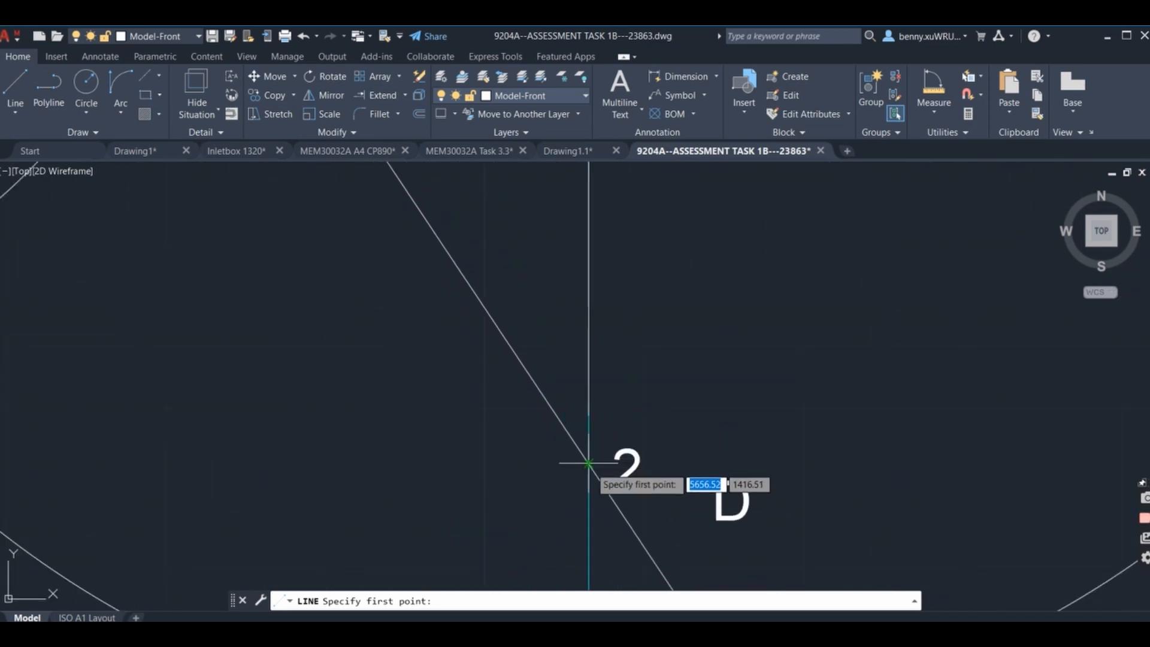
{"action": "left_click", "coordinate": [588, 463]}
{"action": "scroll", "coordinate": [707, 584], "scroll_direction": "down", "scroll_amount": 8}
{"action": "scroll", "coordinate": [717, 505], "scroll_direction": "up", "scroll_amount": 5}
{"action": "left_click", "coordinate": [663, 405]}
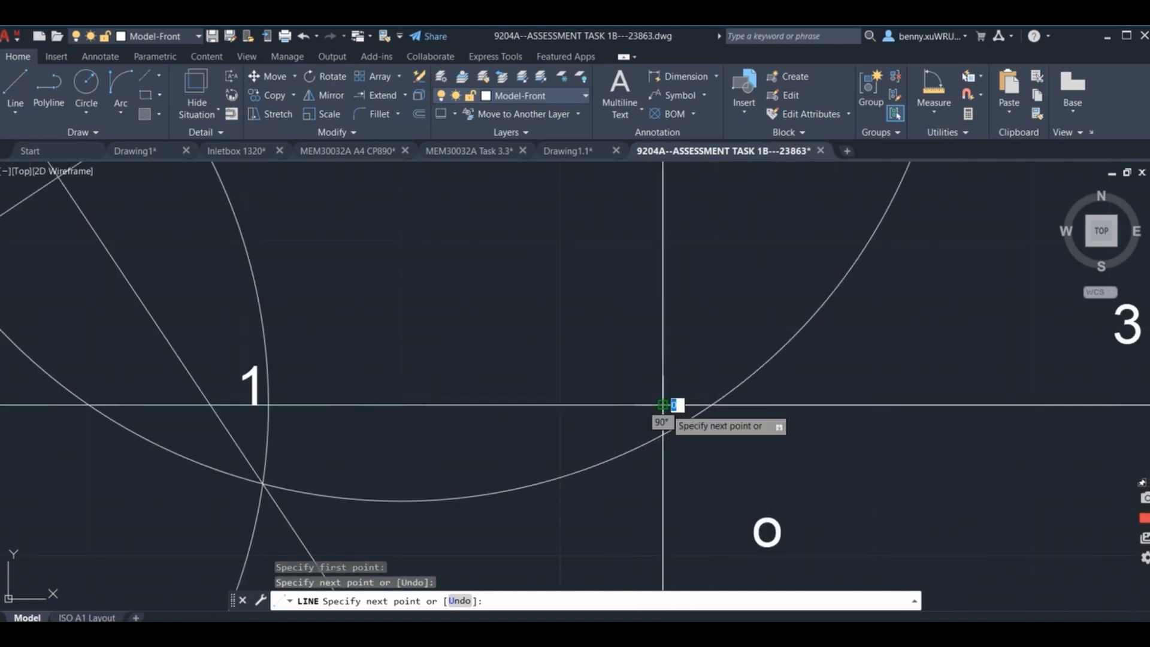
{"action": "key", "text": "Return"}
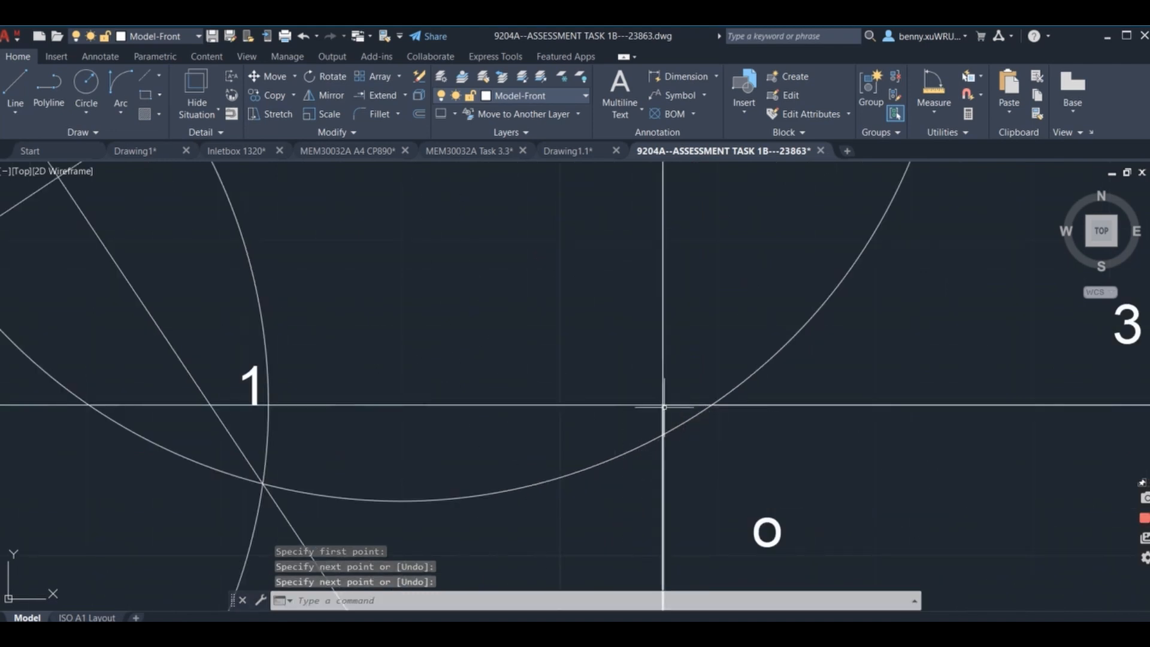
Move the line between 2 and O straight up, from base point 2 to O, so it lies above the centre.
{"action": "left_click", "coordinate": [663, 478]}
{"action": "scroll", "coordinate": [730, 334], "scroll_direction": "down", "scroll_amount": 5}
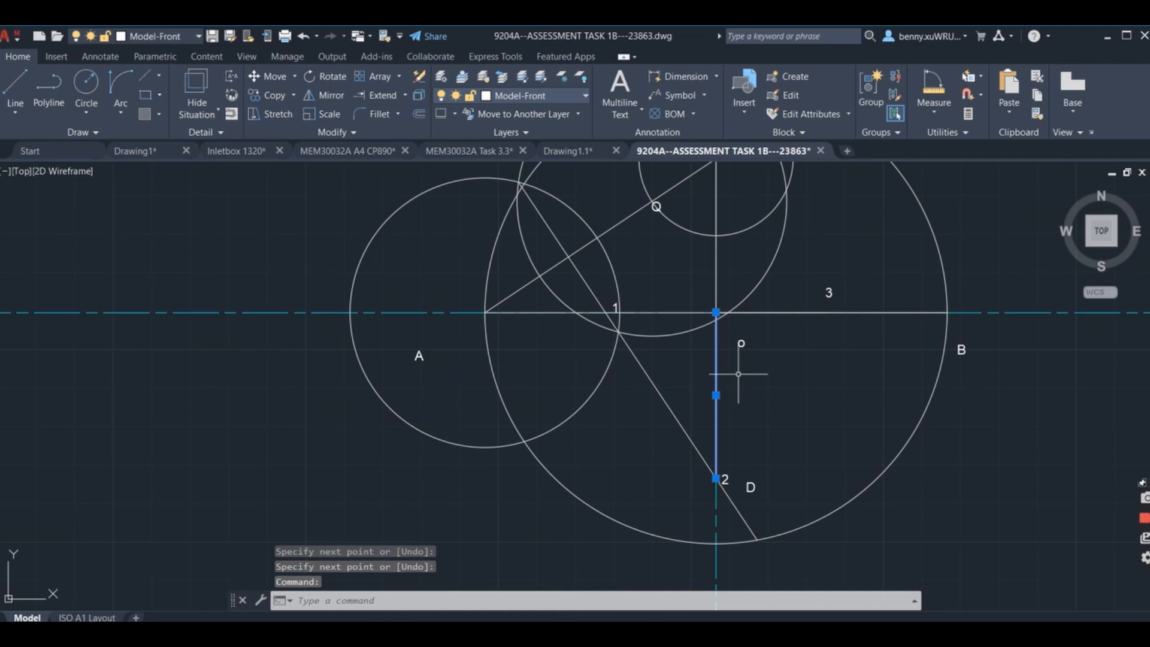
{"action": "left_click", "coordinate": [267, 78]}
{"action": "scroll", "coordinate": [701, 504], "scroll_direction": "up", "scroll_amount": 5}
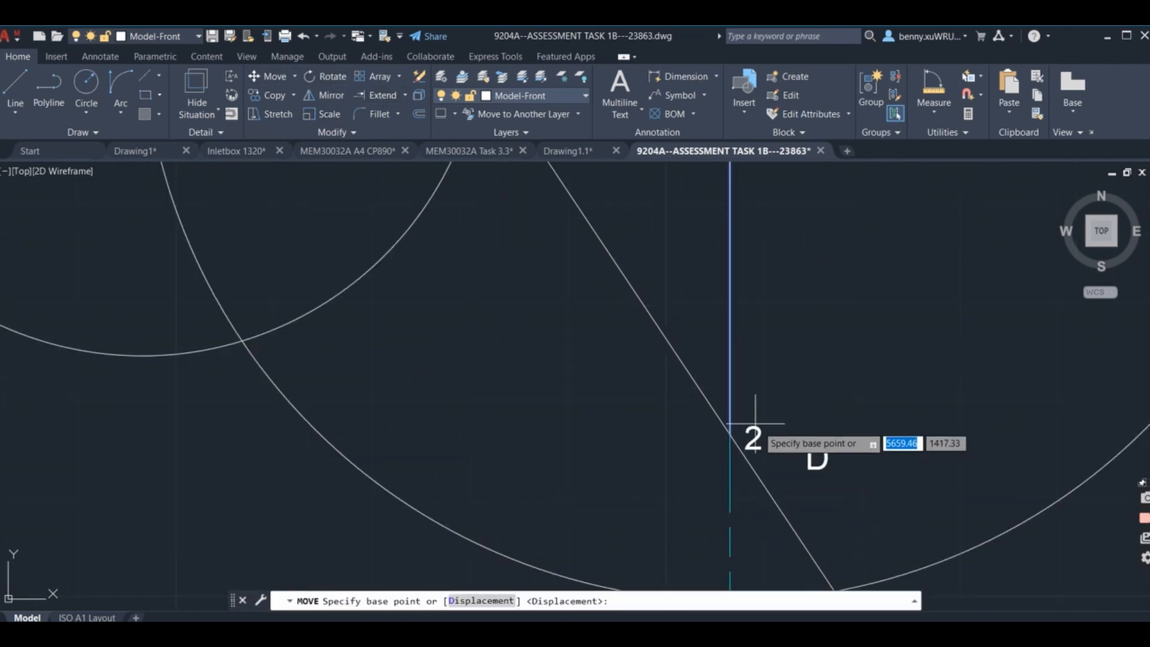
{"action": "left_click", "coordinate": [730, 429]}
{"action": "scroll", "coordinate": [777, 278], "scroll_direction": "down", "scroll_amount": 4}
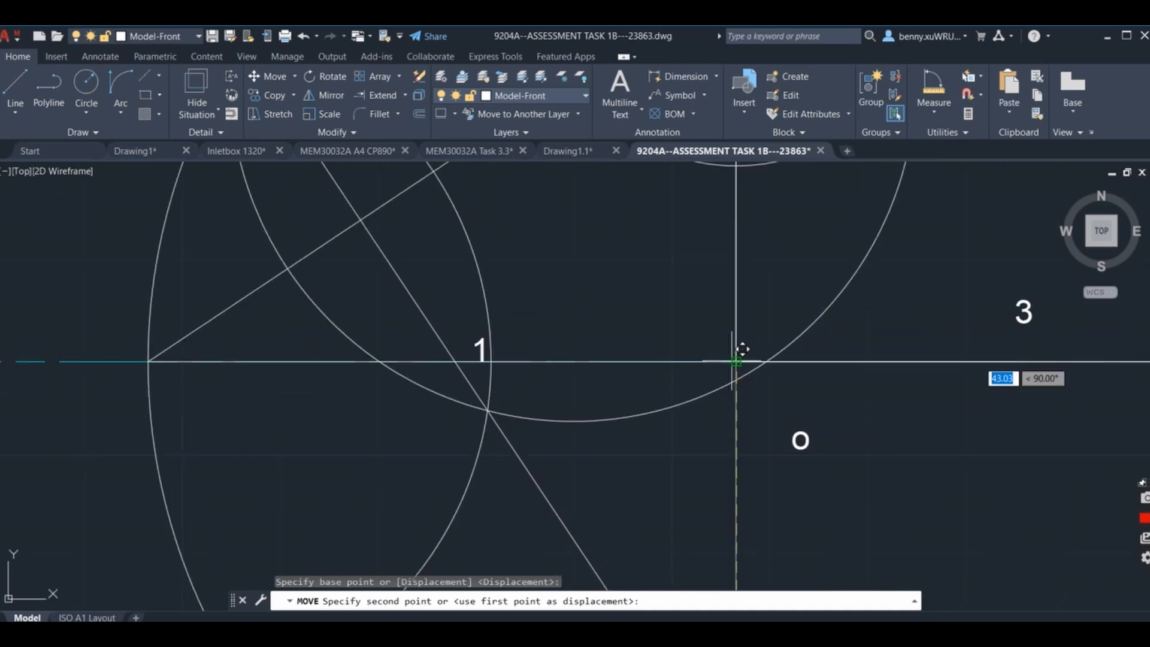
{"action": "left_click", "coordinate": [736, 361]}
Move the label C straight down by about 6 units, clear of the moved vertical line's upper end.
{"action": "middle_click_drag", "start_coordinate": [797, 247], "coordinate": [737, 540]}
{"action": "scroll", "coordinate": [734, 541], "scroll_direction": "down", "scroll_amount": 4}
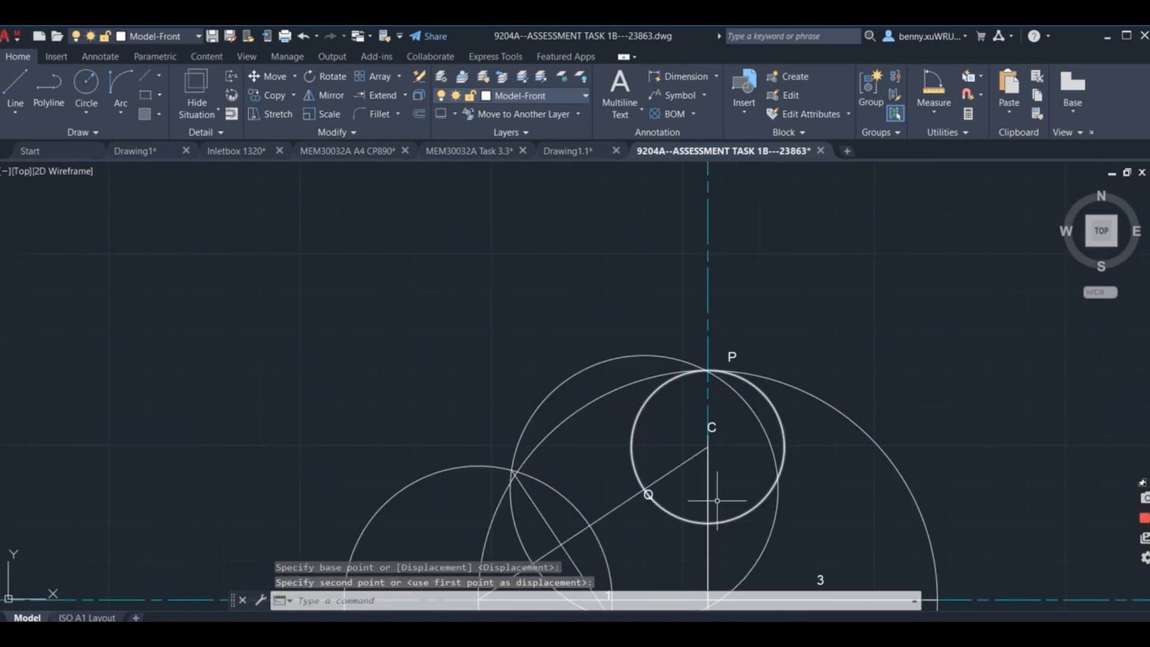
{"action": "left_click", "coordinate": [708, 480]}
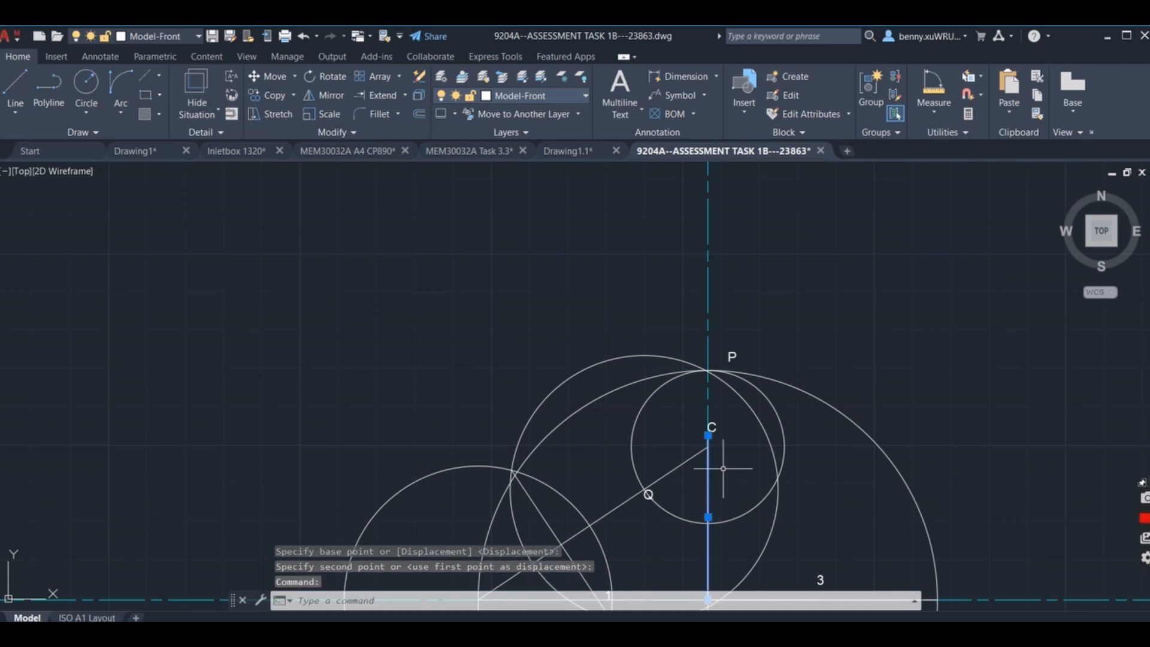
{"action": "scroll", "coordinate": [726, 464], "scroll_direction": "up", "scroll_amount": 5}
{"action": "key", "text": "Escape"}
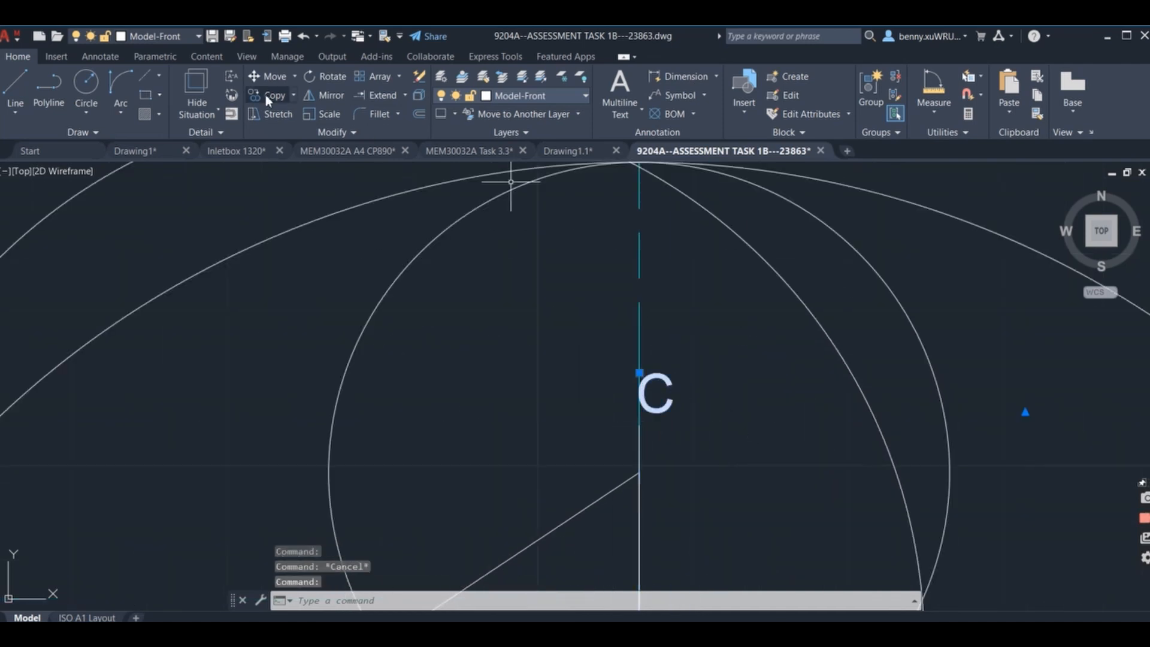
{"action": "left_click", "coordinate": [277, 77]}
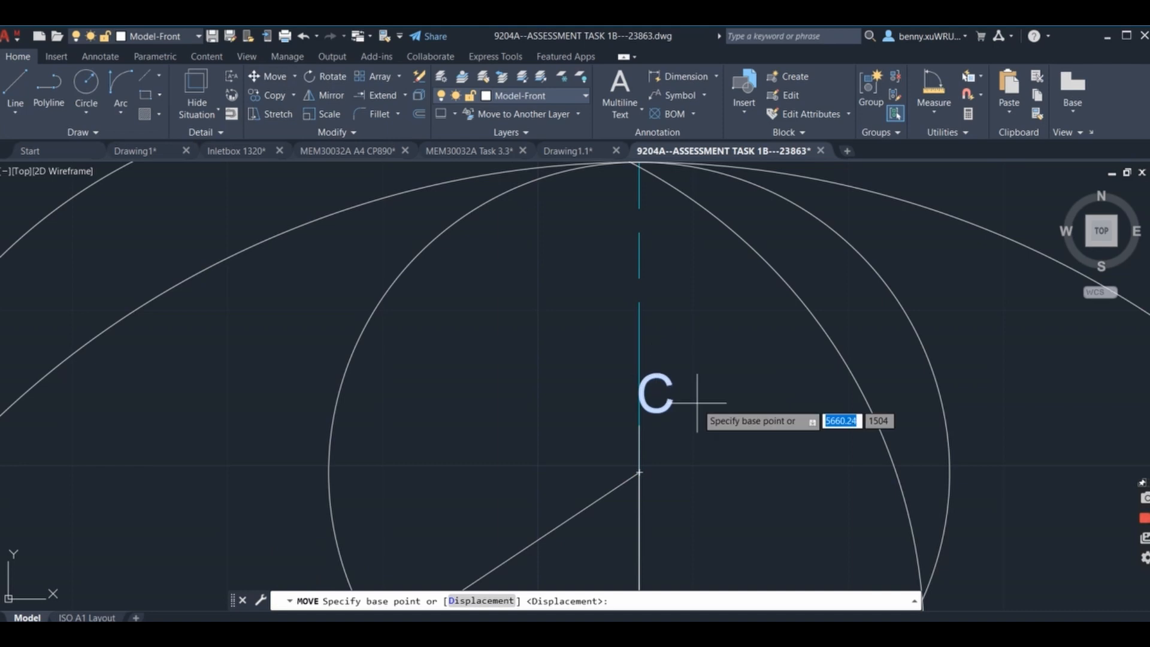
{"action": "left_click", "coordinate": [752, 380]}
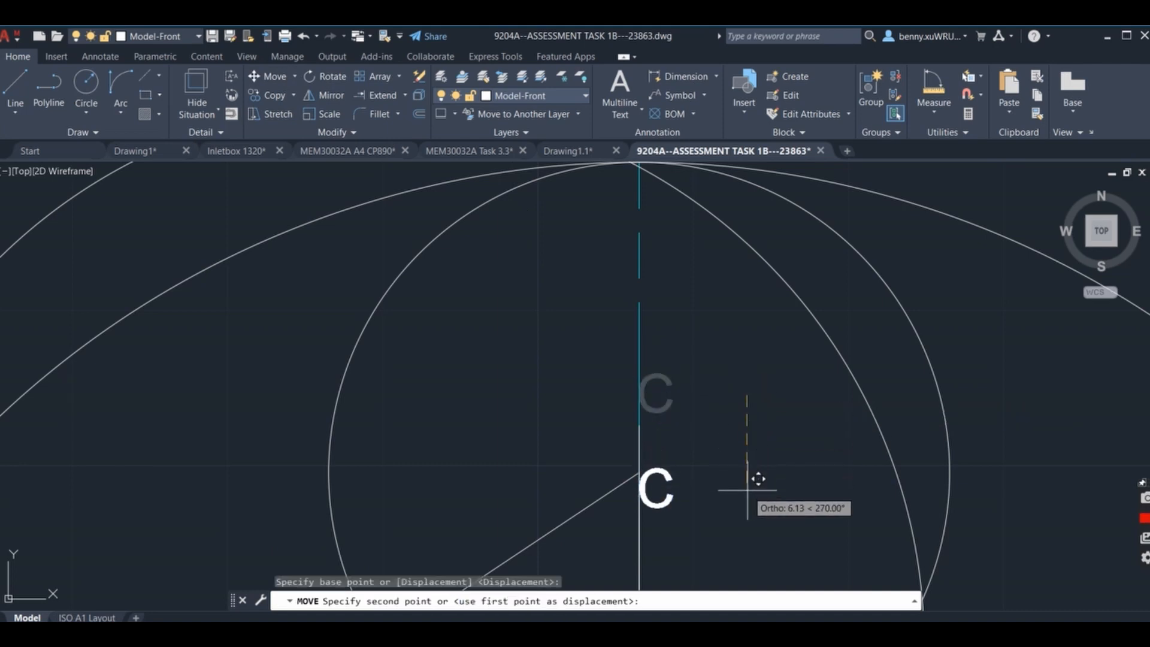
{"action": "left_click", "coordinate": [760, 473]}
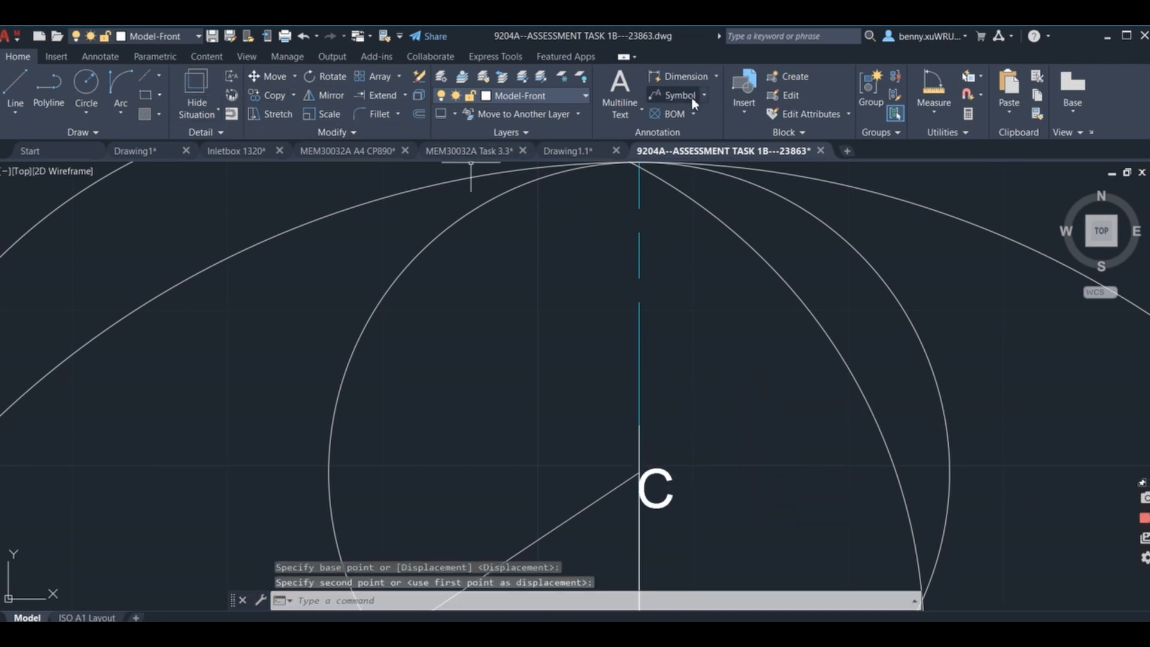
Add the multiline text label 4 just above C, beside the moved vertical line's upper end.
{"action": "left_click", "coordinate": [619, 90]}
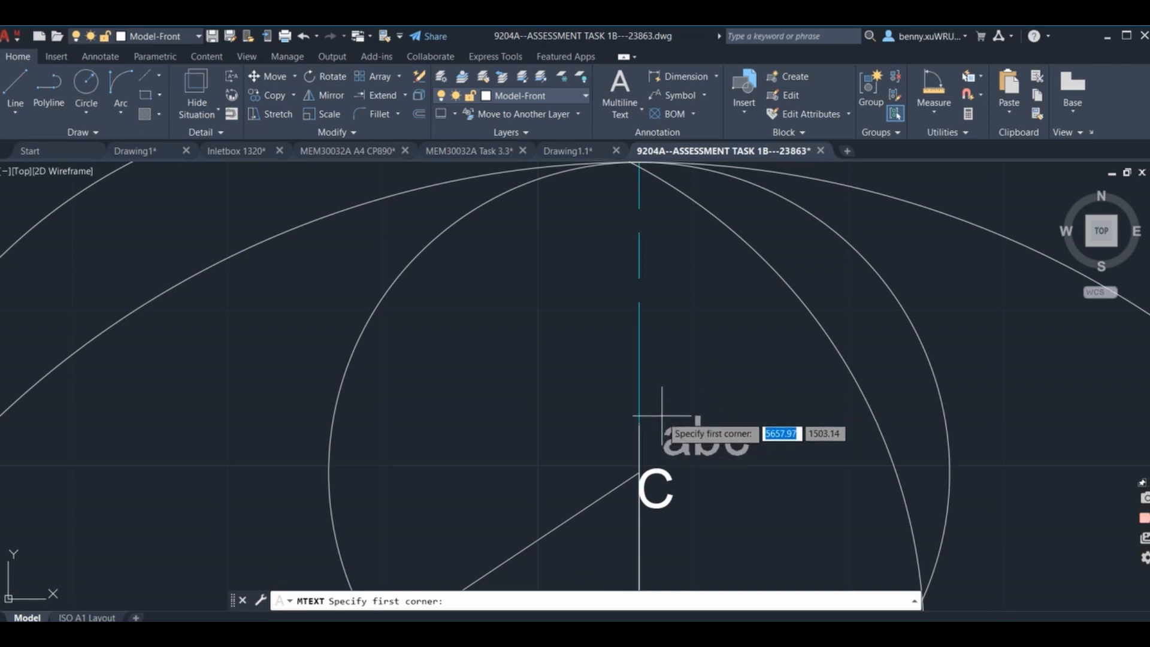
{"action": "left_click", "coordinate": [662, 415]}
{"action": "left_click", "coordinate": [772, 479]}
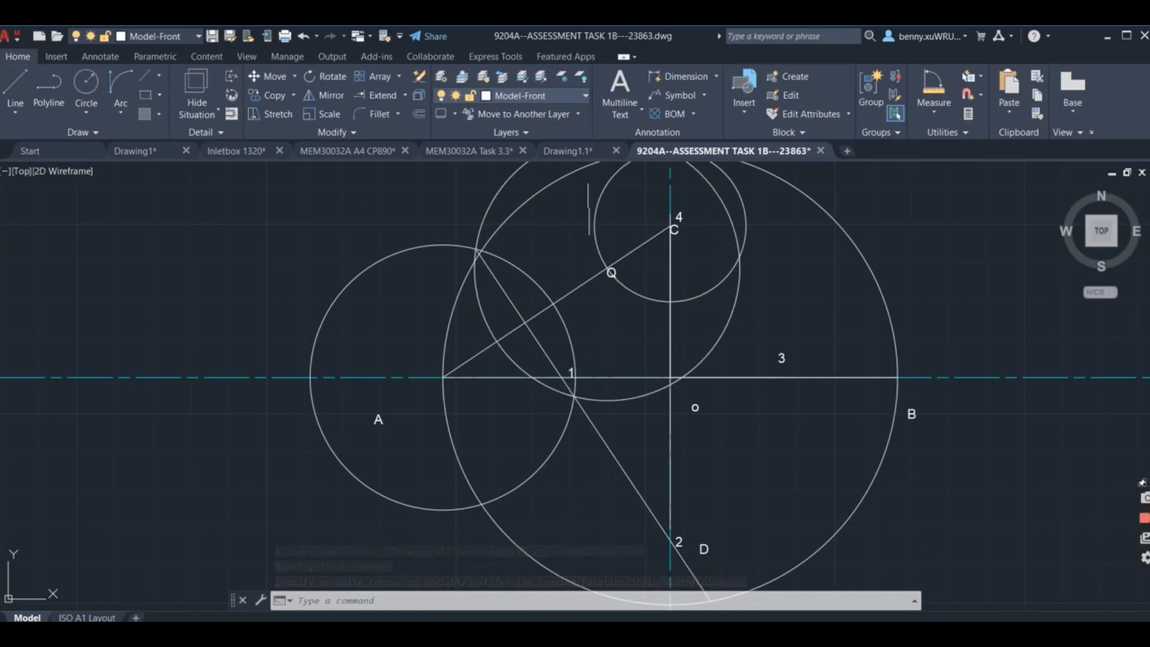
Draw a line from point 4 on the vertical axis to point 1 on the horizontal axis.
{"action": "type", "text": "l"}
{"action": "key", "text": "Return"}
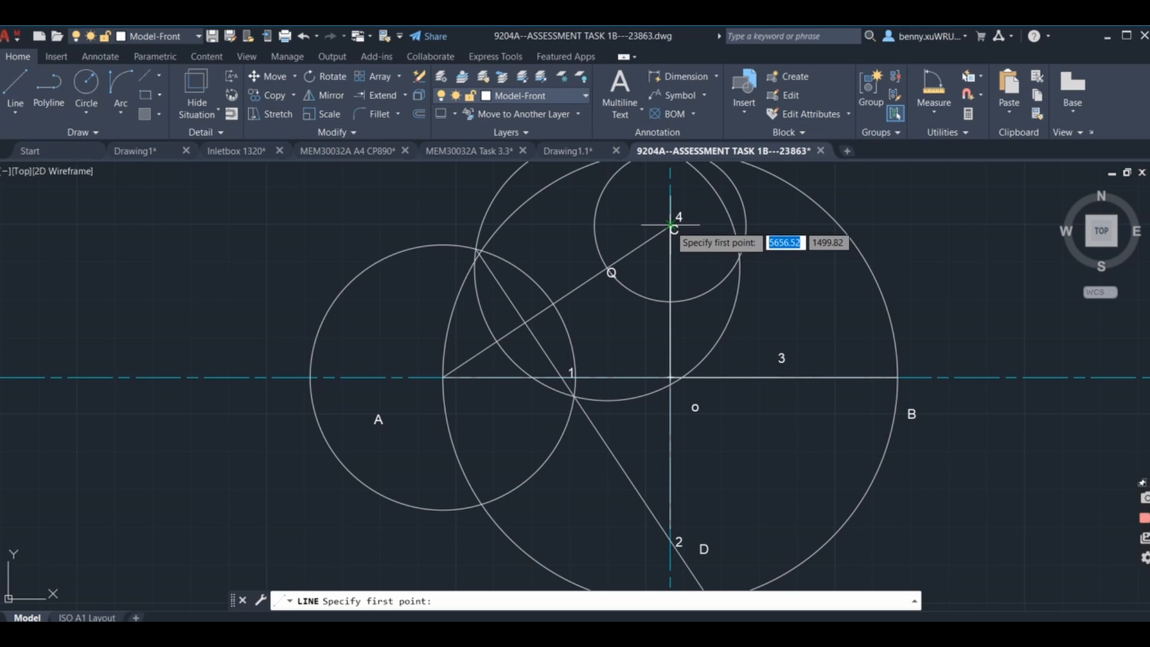
{"action": "scroll", "coordinate": [671, 225], "scroll_direction": "up", "scroll_amount": 5}
{"action": "scroll", "coordinate": [673, 223], "scroll_direction": "up", "scroll_amount": 1}
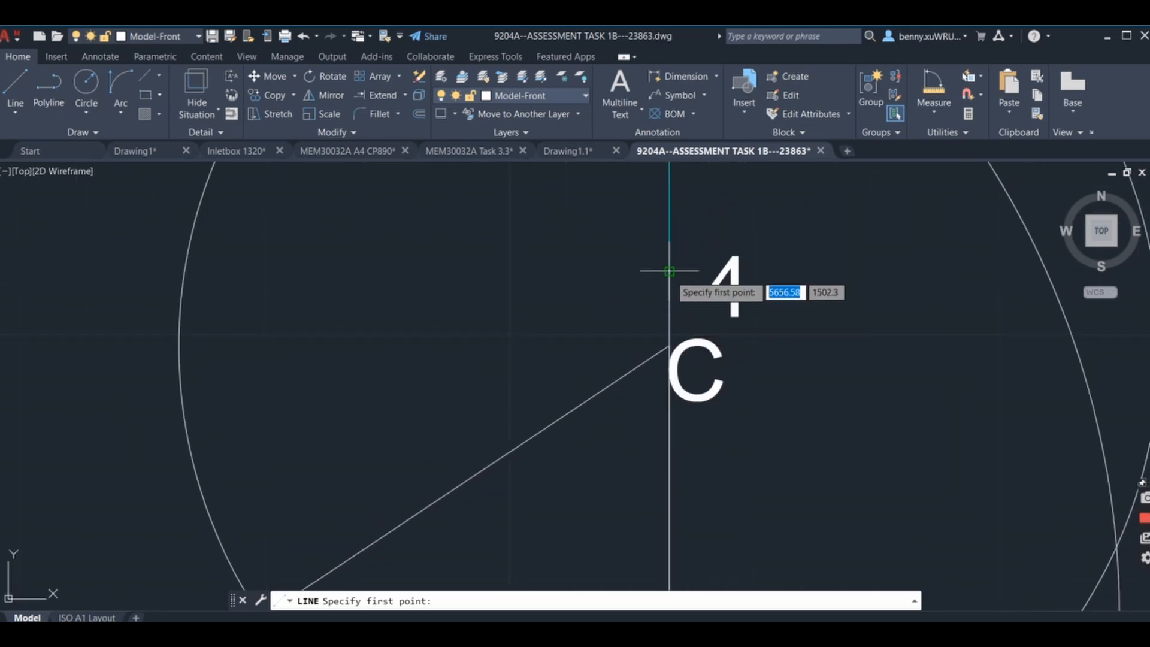
{"action": "left_click", "coordinate": [669, 346]}
{"action": "scroll", "coordinate": [744, 226], "scroll_direction": "down", "scroll_amount": 6}
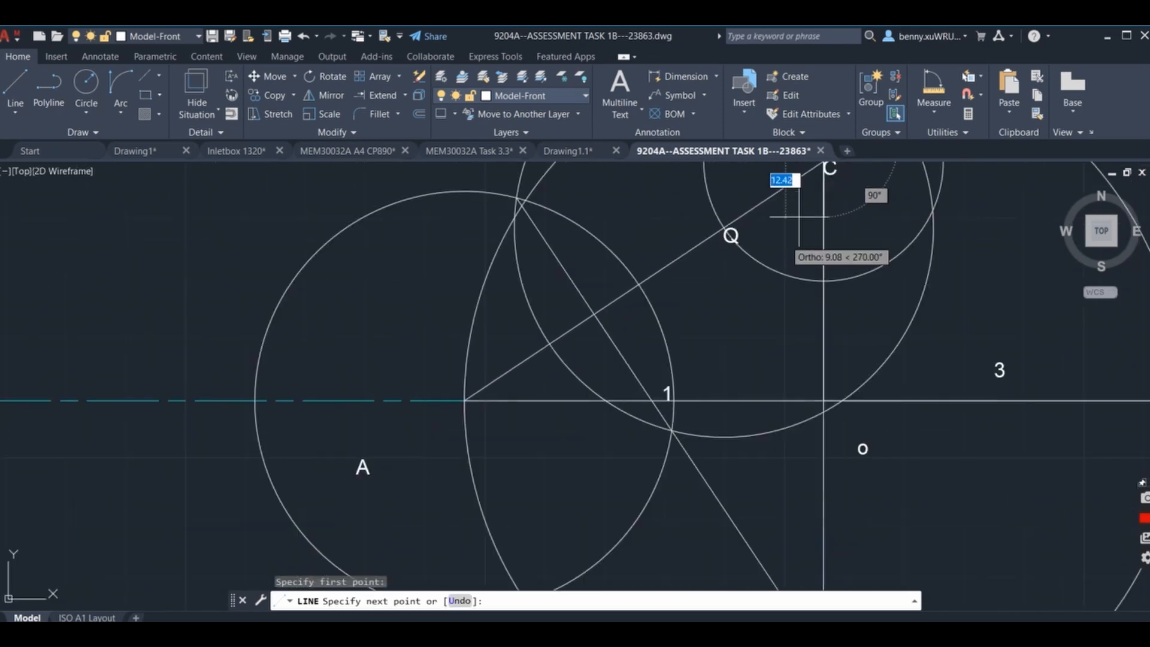
{"action": "scroll", "coordinate": [750, 291], "scroll_direction": "down", "scroll_amount": 2}
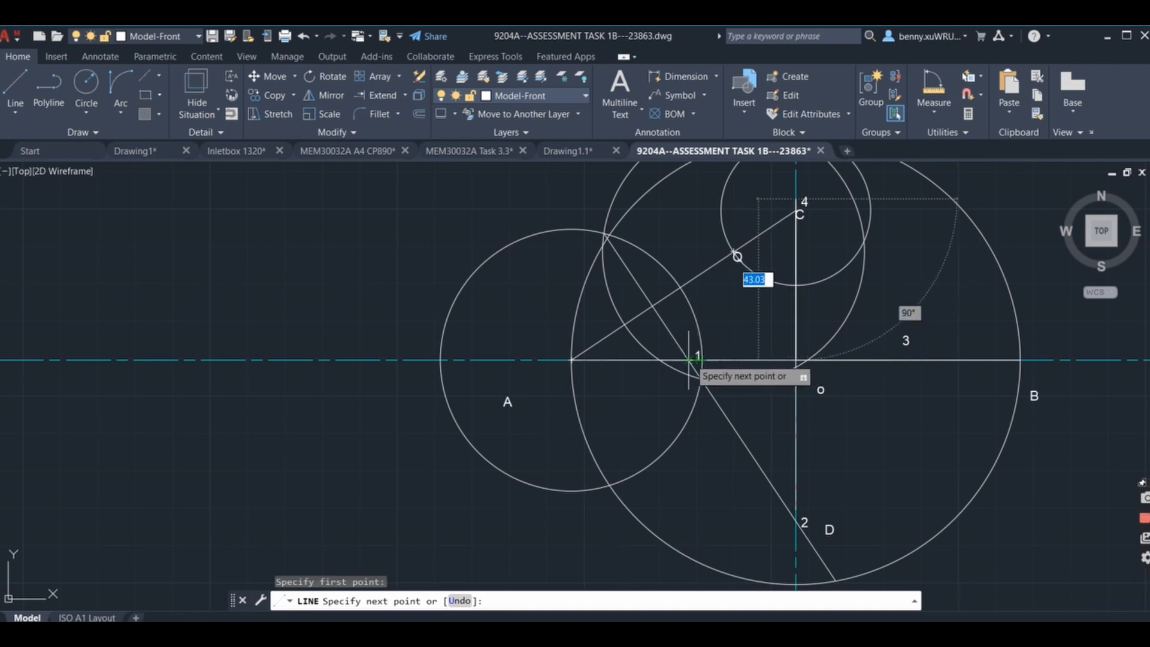
{"action": "scroll", "coordinate": [716, 323], "scroll_direction": "down", "scroll_amount": 3}
{"action": "scroll", "coordinate": [700, 357], "scroll_direction": "up", "scroll_amount": 6}
{"action": "scroll", "coordinate": [711, 356], "scroll_direction": "up", "scroll_amount": 4}
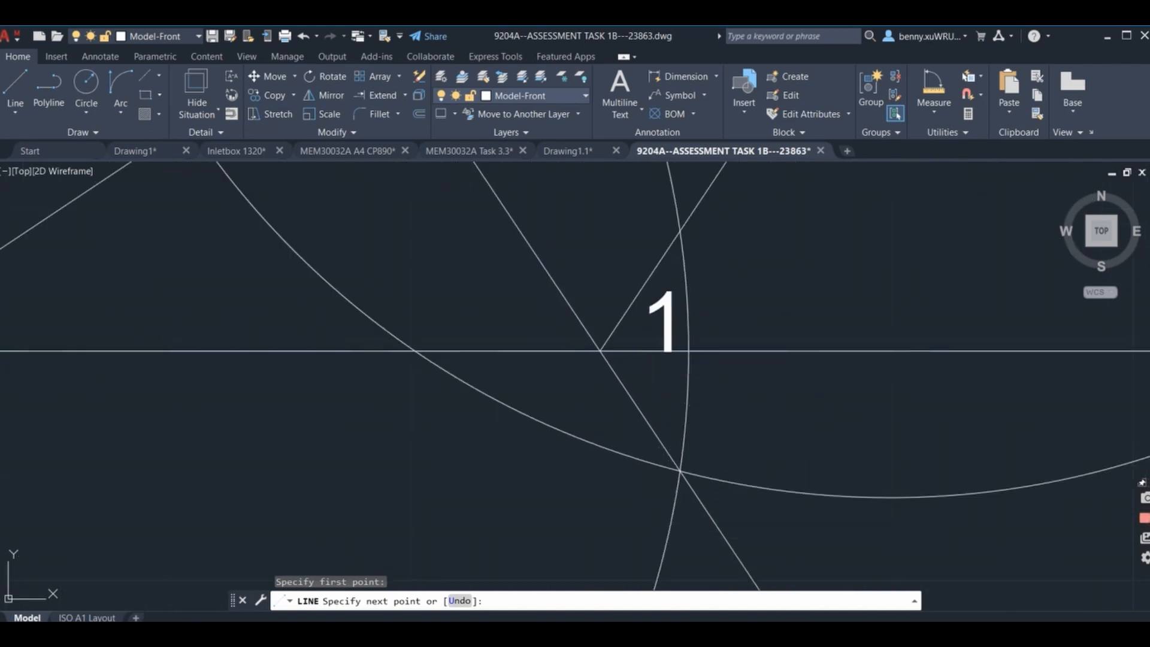
{"action": "left_click", "coordinate": [600, 351]}
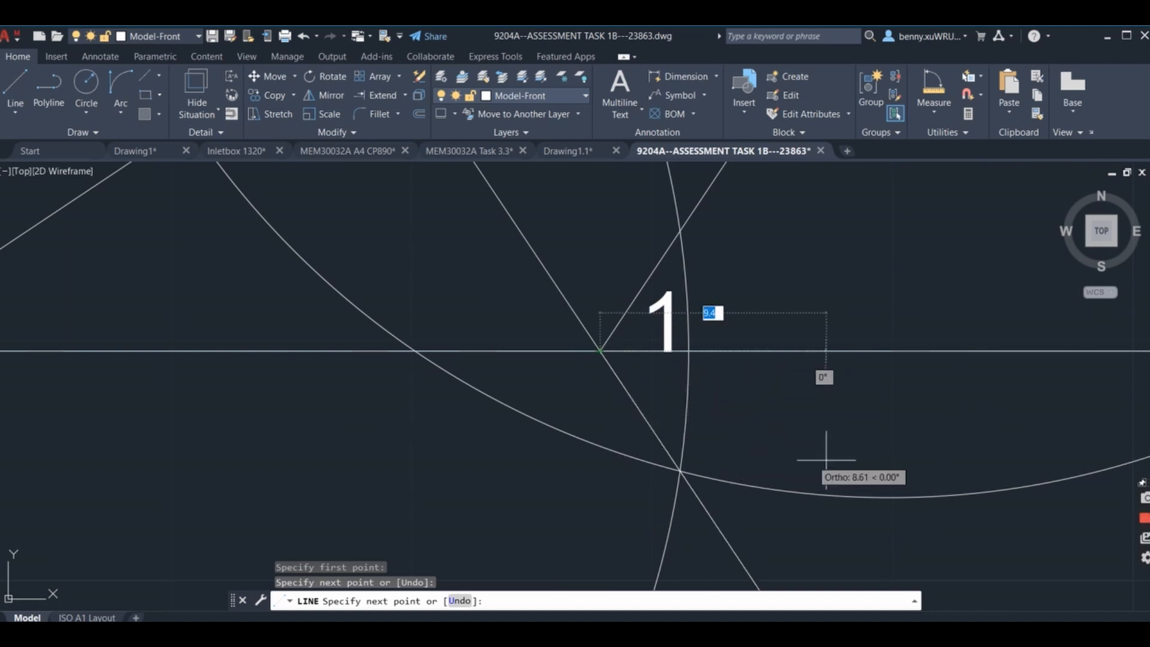
Complete the four-sided figure through the arc centres with lines joining point 3 to points 2 and 4.
{"action": "scroll", "coordinate": [826, 460], "scroll_direction": "down", "scroll_amount": 5}
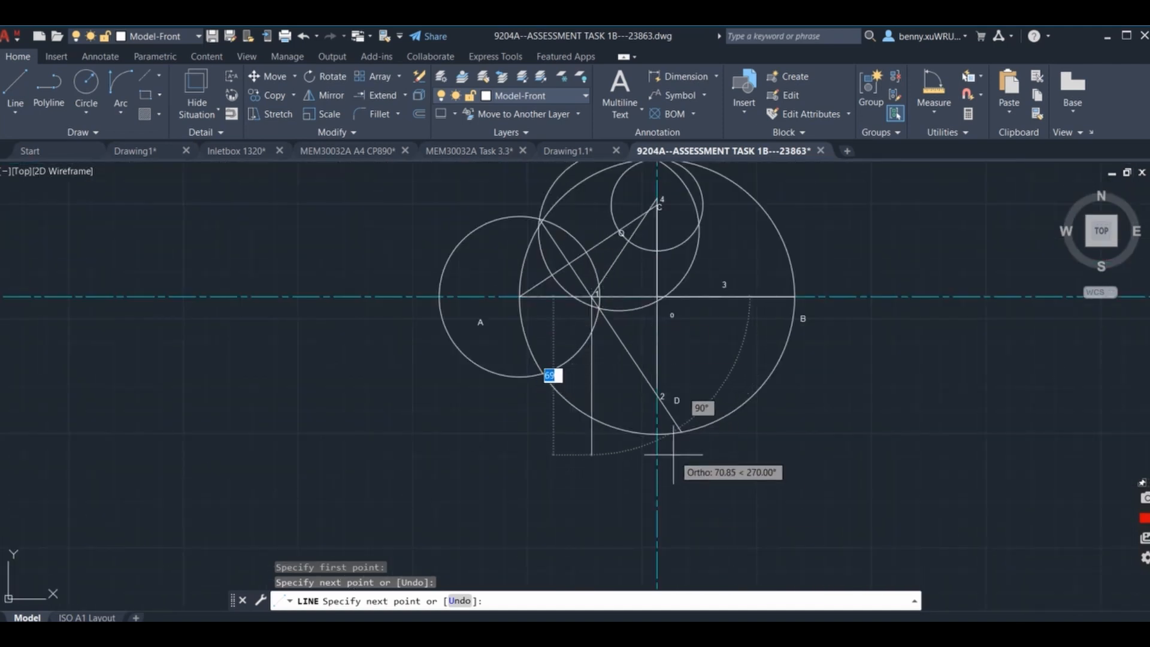
{"action": "scroll", "coordinate": [673, 453], "scroll_direction": "up", "scroll_amount": 6}
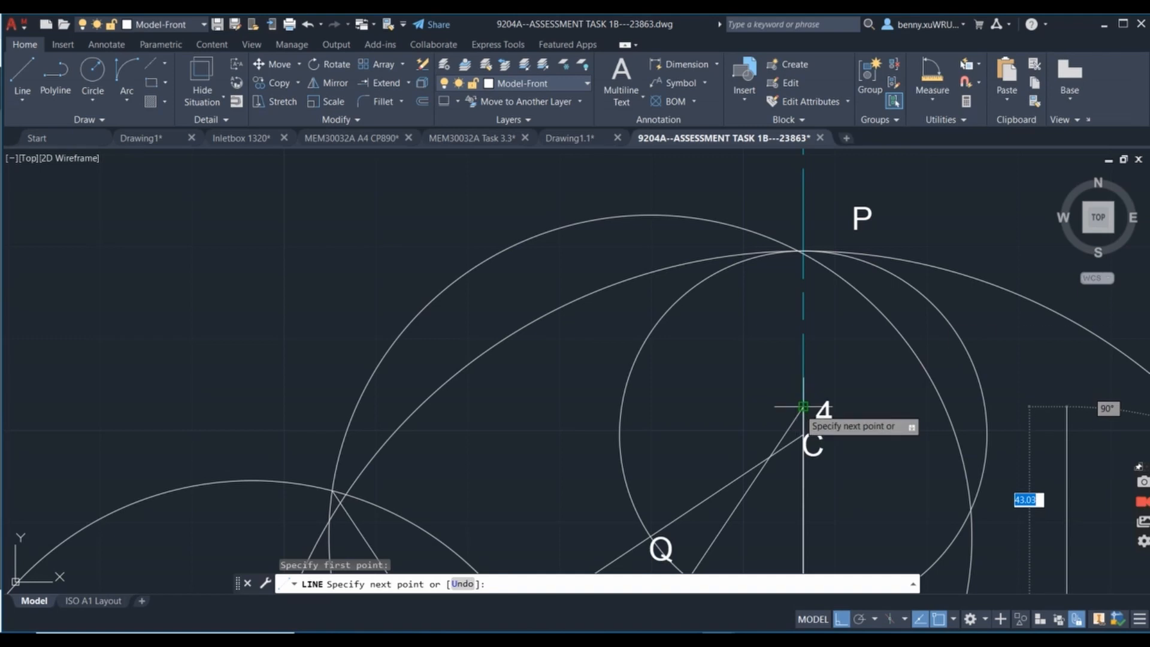
{"action": "left_click", "coordinate": [803, 407]}
{"action": "key", "text": "Escape"}
{"action": "scroll", "coordinate": [718, 252], "scroll_direction": "down", "scroll_amount": 6}
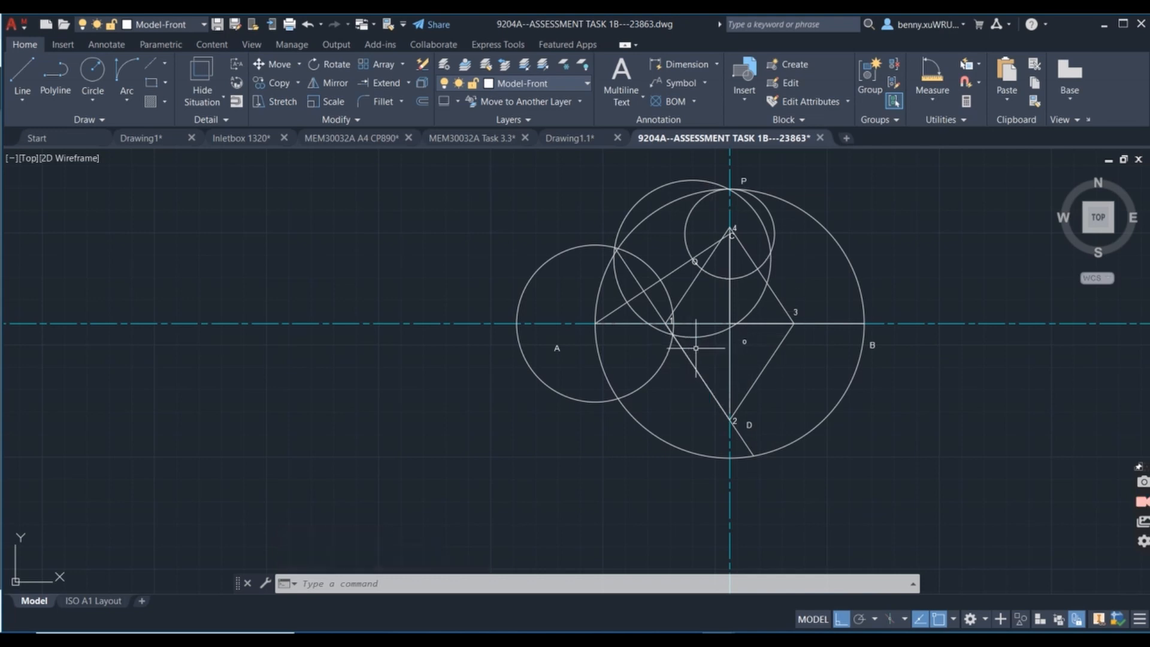
{"action": "scroll", "coordinate": [689, 293], "scroll_direction": "up", "scroll_amount": 2}
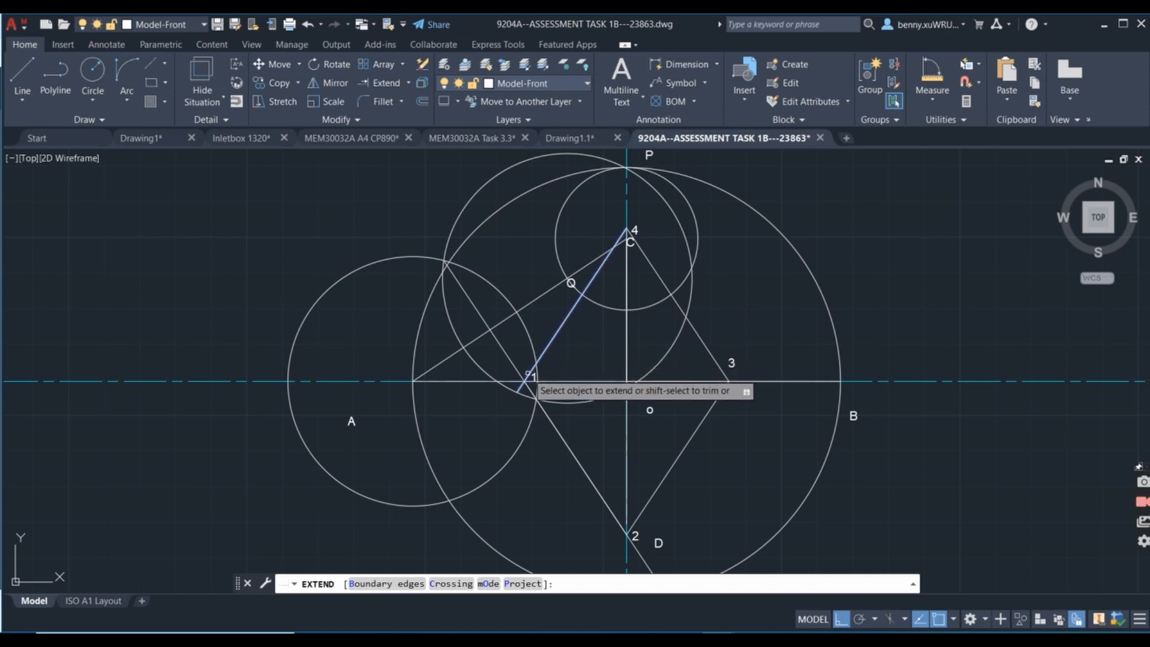
Extend the sides of the four-sided figure past points 1, 3 and 2 to the surrounding circle.
{"action": "left_click", "coordinate": [527, 376]}
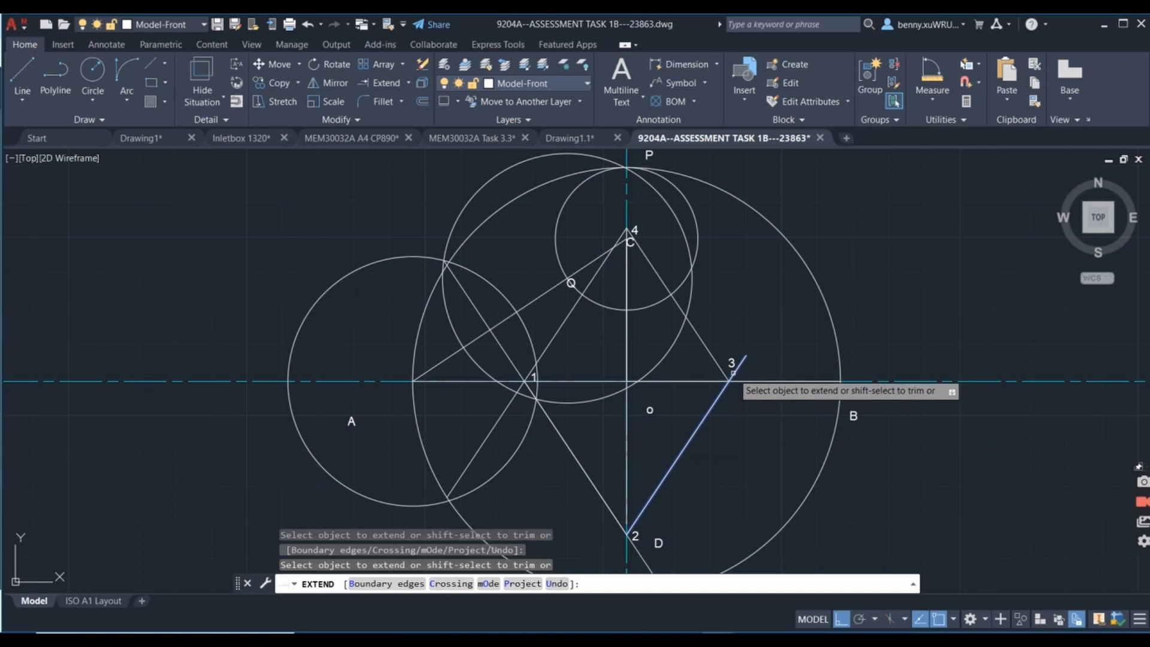
{"action": "left_click", "coordinate": [731, 373]}
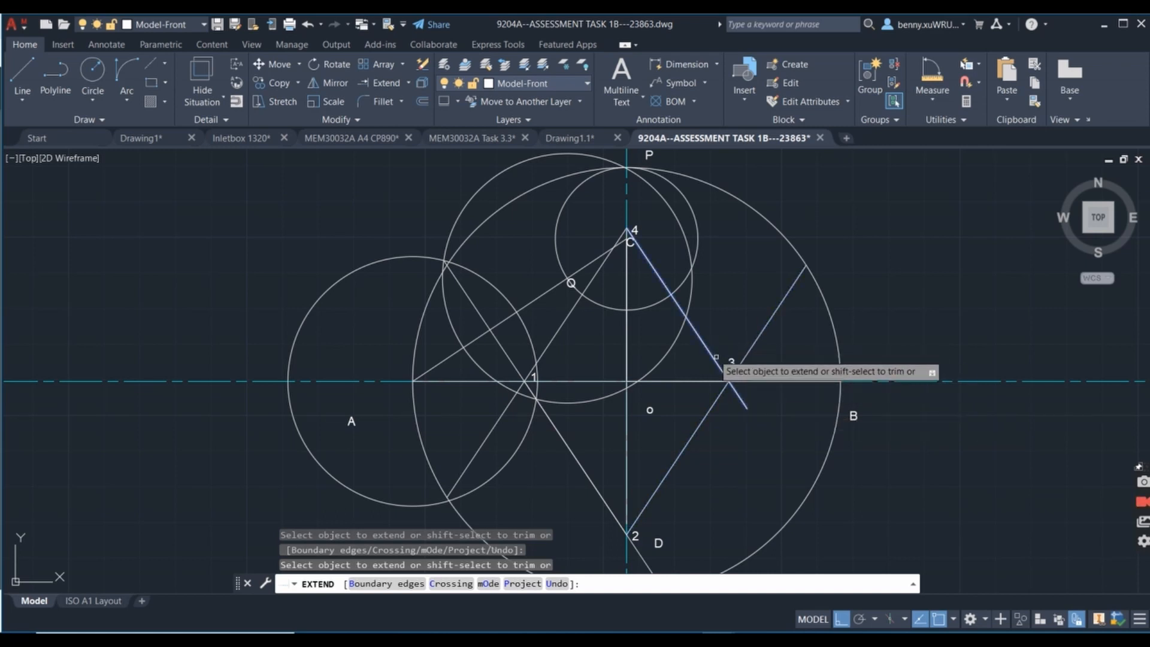
{"action": "left_click", "coordinate": [743, 403]}
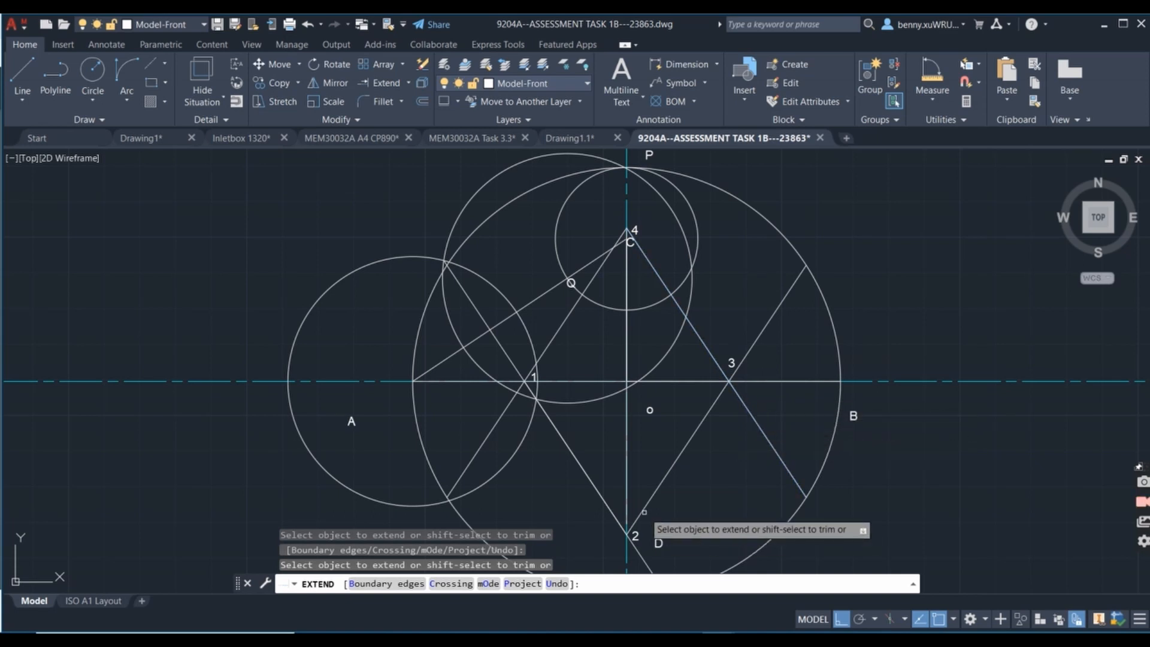
{"action": "left_click", "coordinate": [644, 507]}
{"action": "mouse_move", "coordinate": [679, 492]}
{"action": "middle_mouse_down"}
{"action": "mouse_move", "coordinate": [711, 493]}
{"action": "mouse_move", "coordinate": [719, 547]}
{"action": "middle_mouse_up"}
{"action": "scroll", "coordinate": [718, 547], "scroll_direction": "down", "scroll_amount": 2}
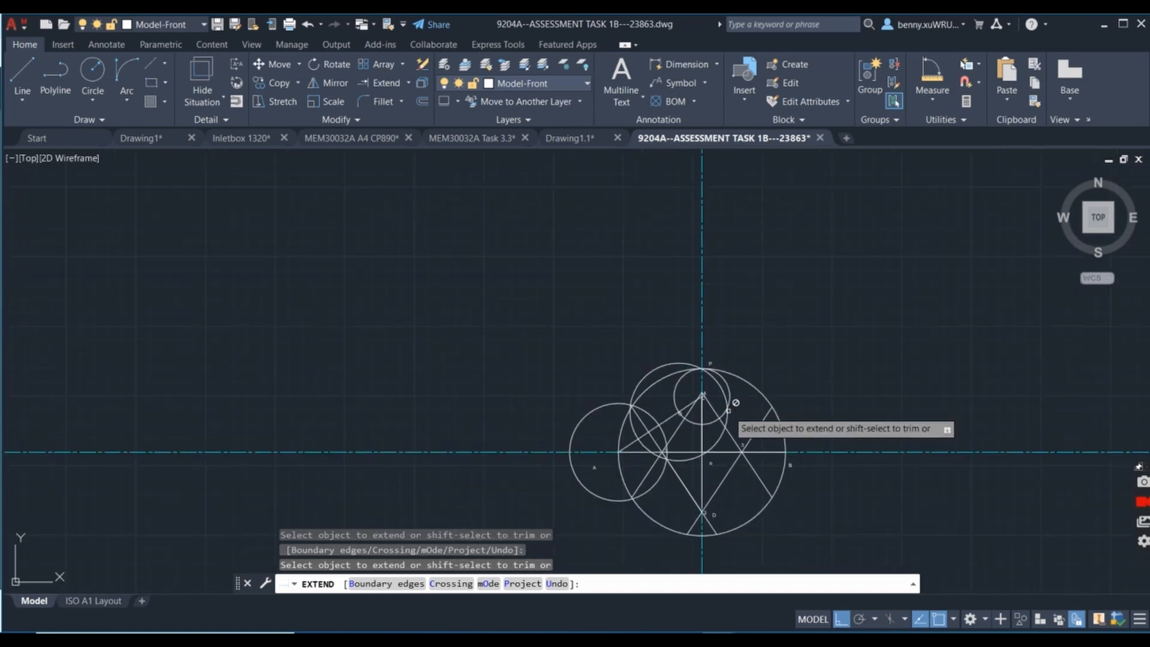
Extend the lines from points 1 and 3 past point 4 to the nearest circle above.
{"action": "scroll", "coordinate": [731, 409], "scroll_direction": "up", "scroll_amount": 4}
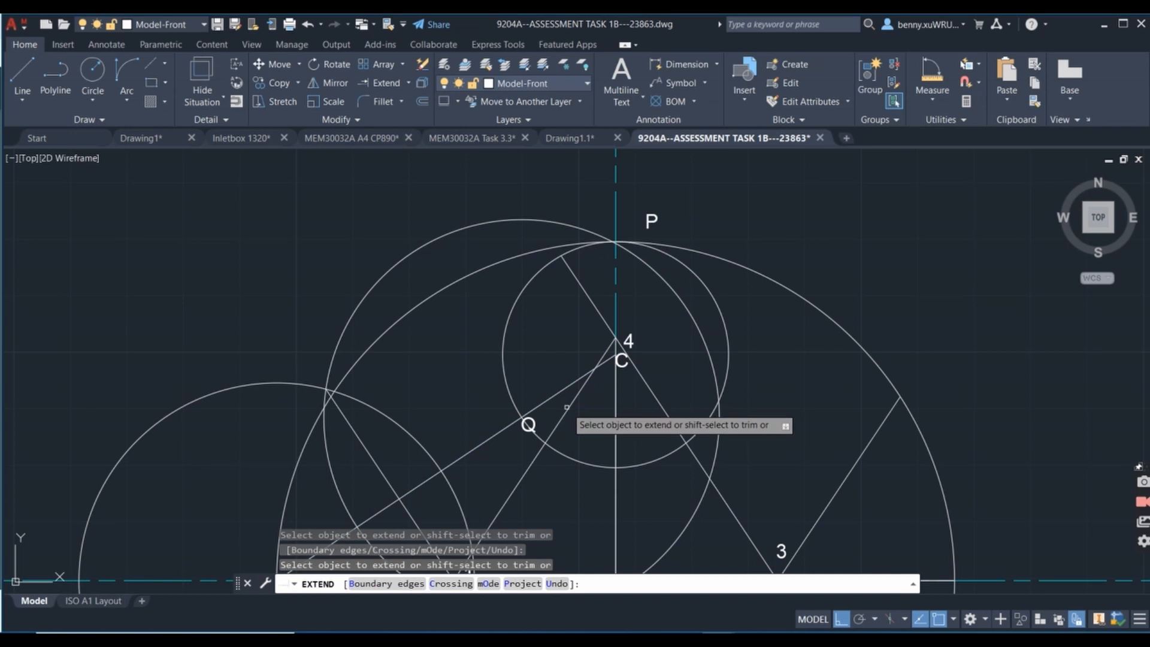
{"action": "left_click", "coordinate": [620, 333]}
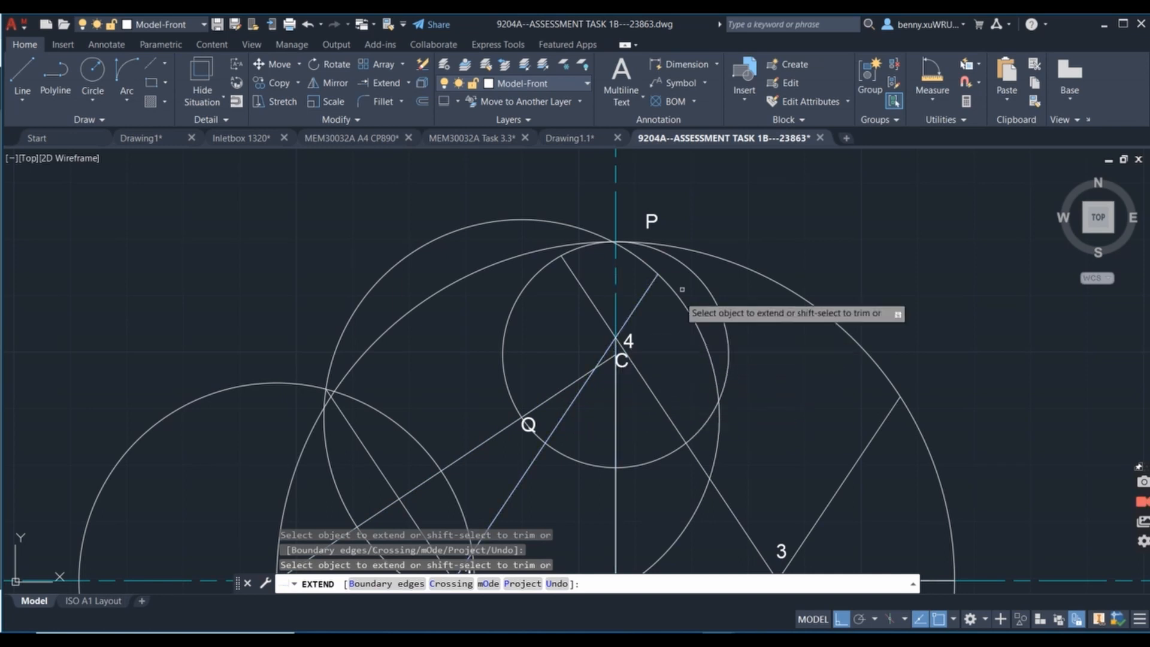
{"action": "key", "text": "Return"}
{"action": "scroll", "coordinate": [736, 395], "scroll_direction": "down", "scroll_amount": 3}
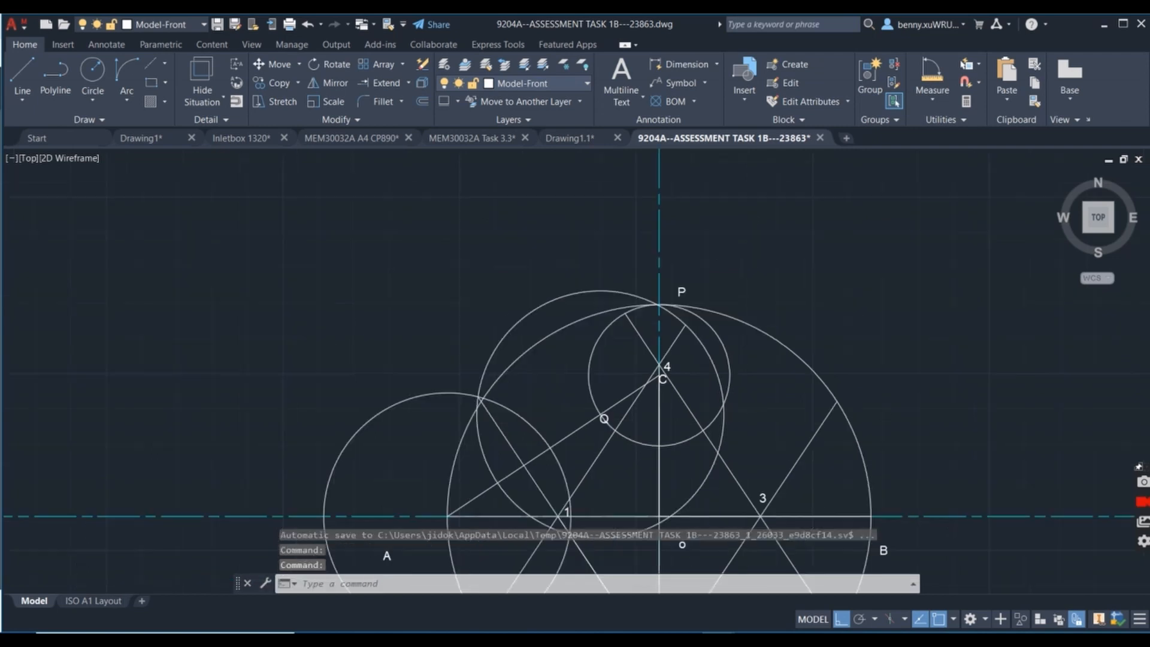
{"action": "scroll", "coordinate": [756, 380], "scroll_direction": "up", "scroll_amount": 2}
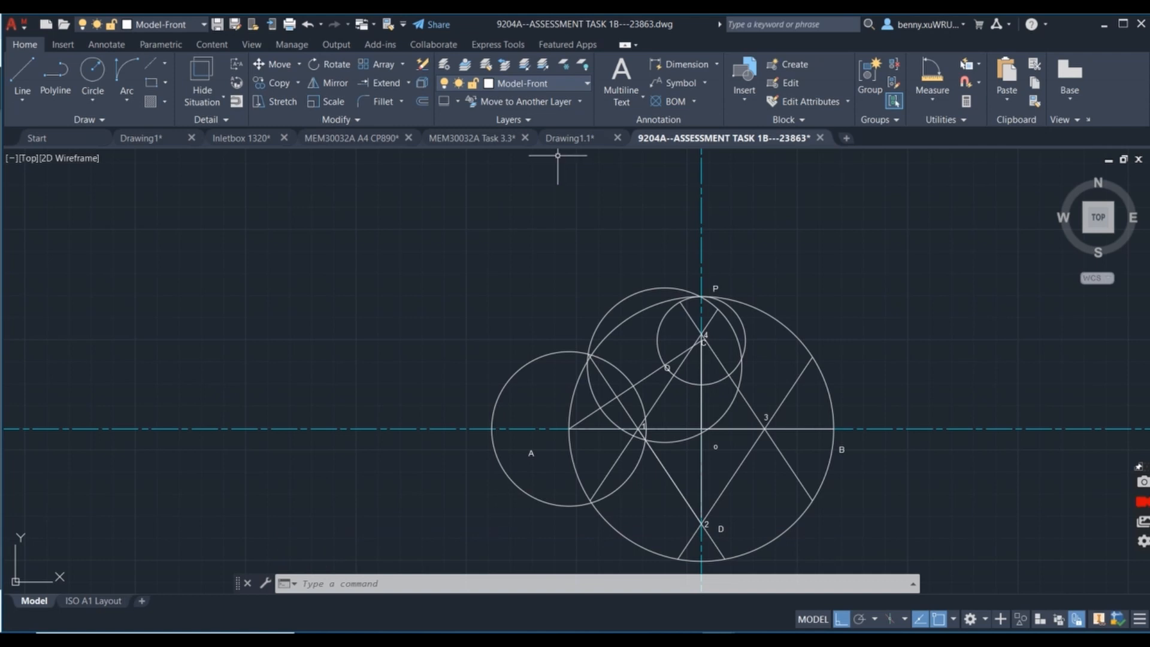
Make Viewport the current layer and draw a circle centred on point 1 out to end A of the horizontal axis.
{"action": "left_click", "coordinate": [587, 84]}
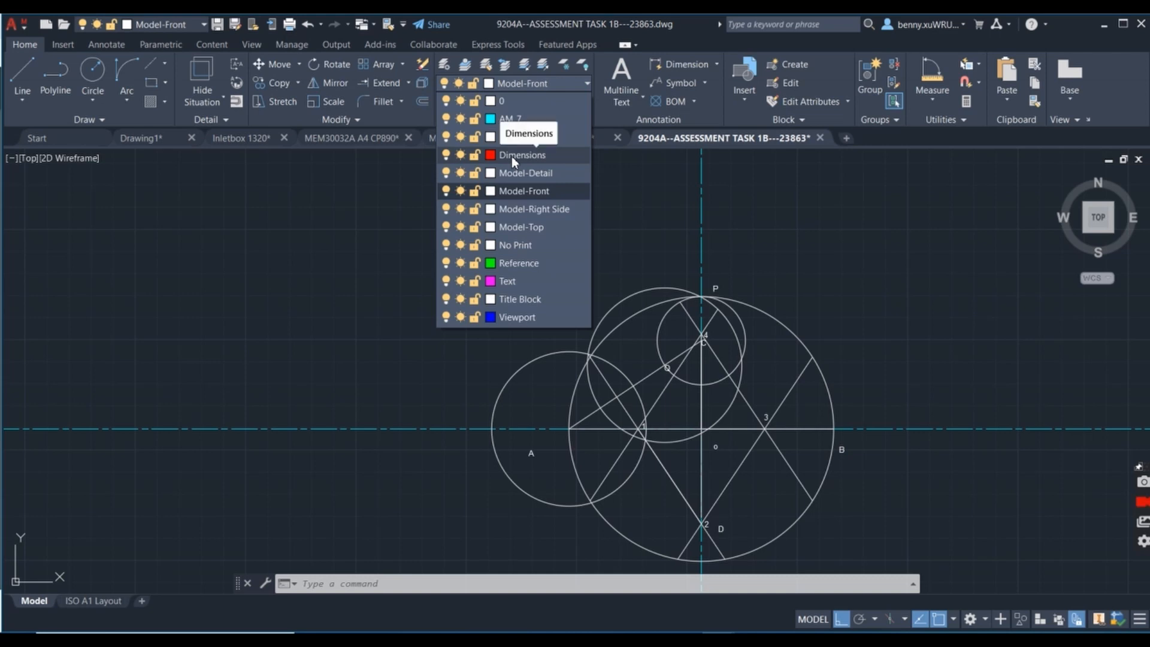
{"action": "left_click", "coordinate": [517, 316]}
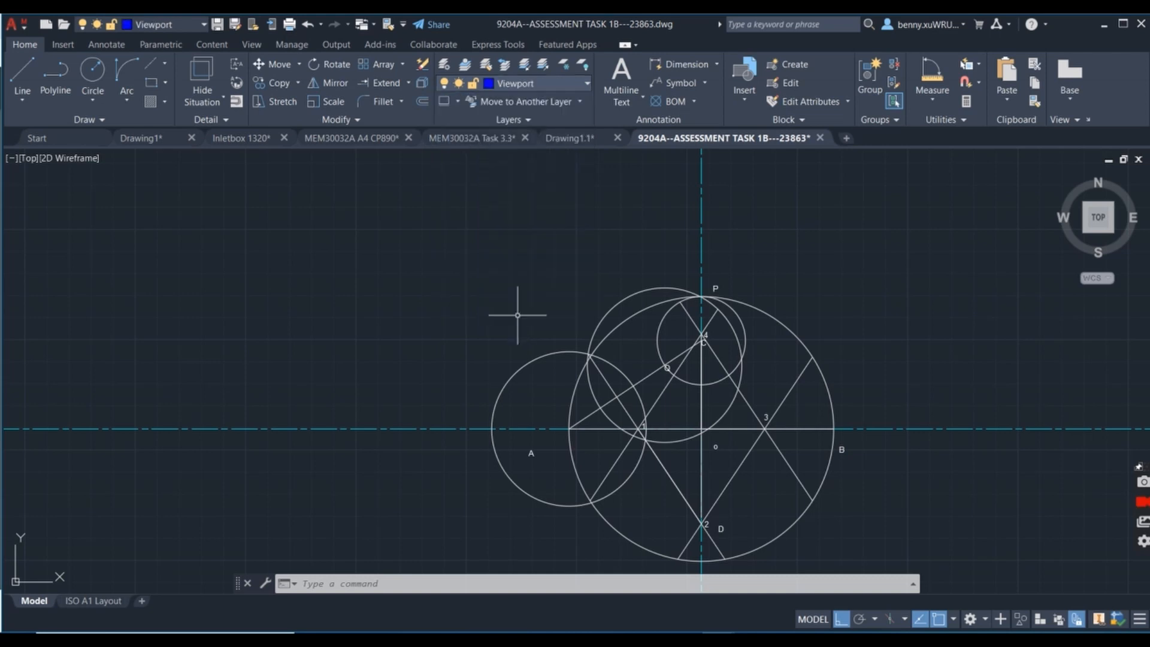
{"action": "left_click", "coordinate": [93, 73]}
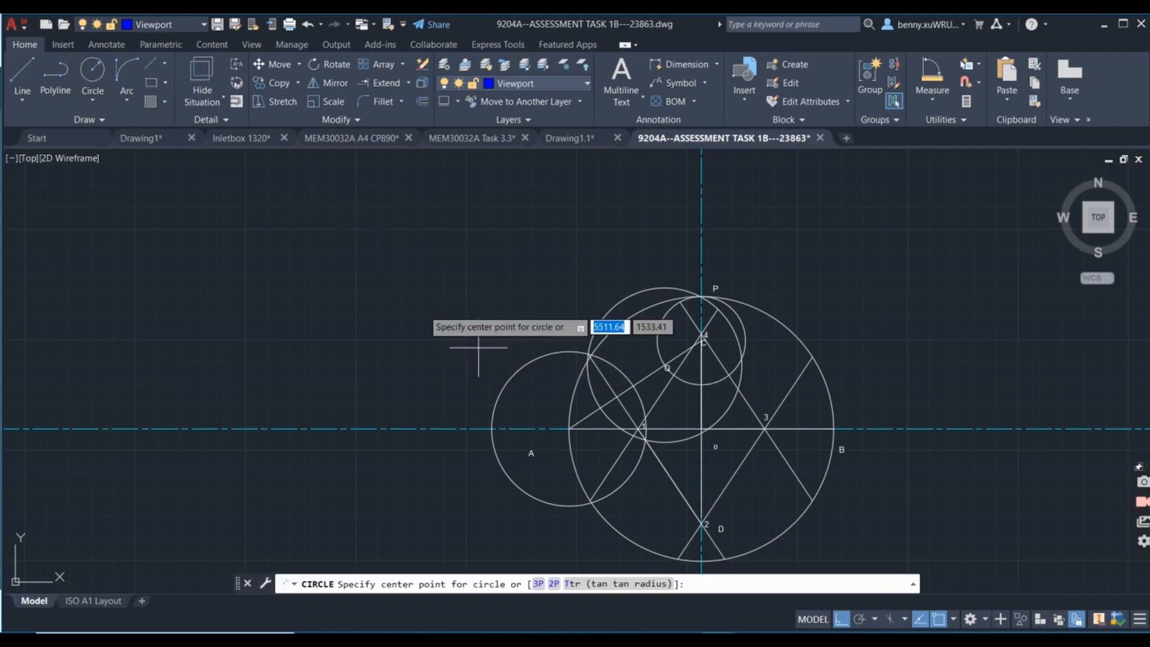
{"action": "scroll", "coordinate": [644, 437], "scroll_direction": "up", "scroll_amount": 6}
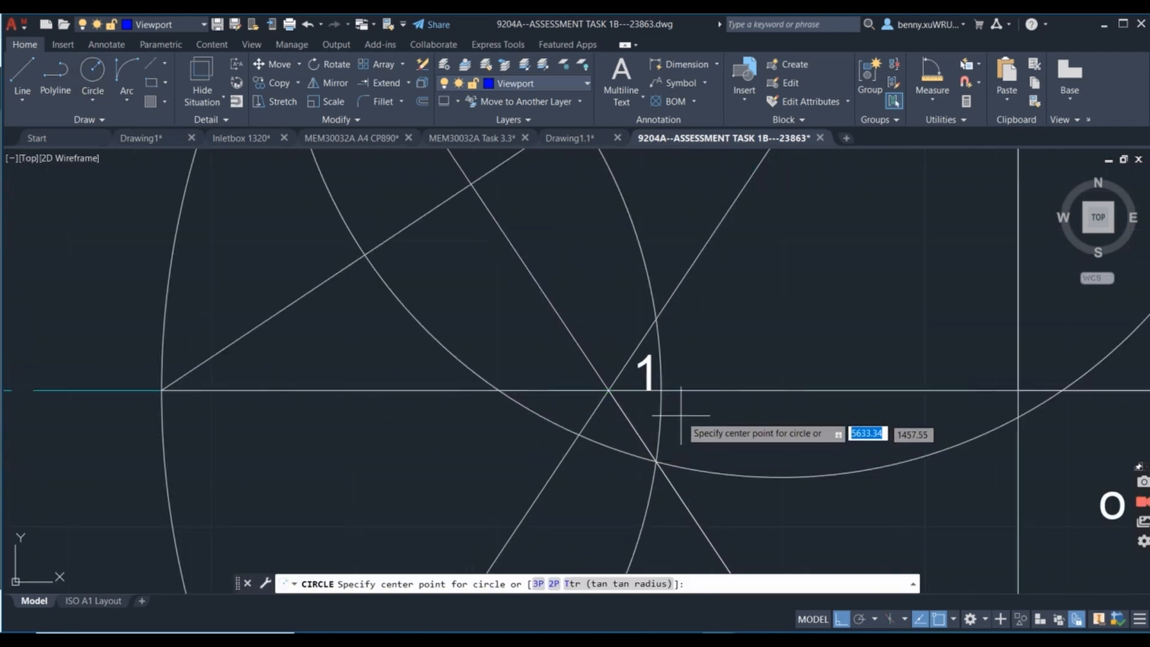
{"action": "left_click", "coordinate": [607, 390]}
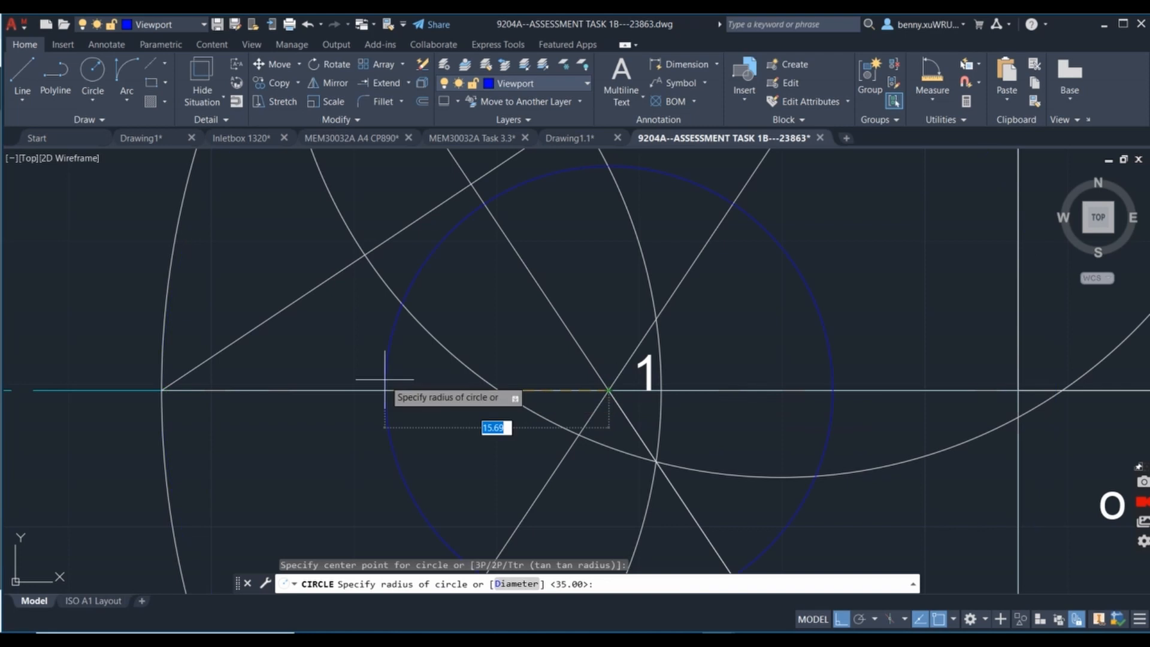
{"action": "left_click", "coordinate": [164, 390]}
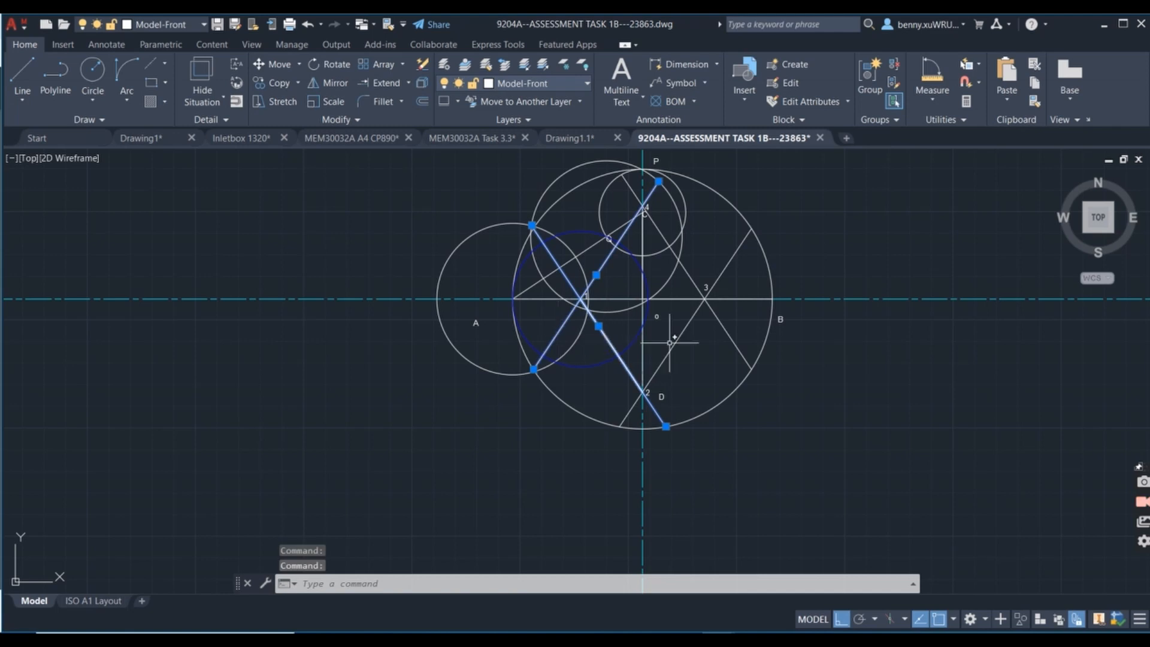
Change the colour of the four extended lines through points 1 to 4 to Red.
{"action": "left_click", "coordinate": [688, 323]}
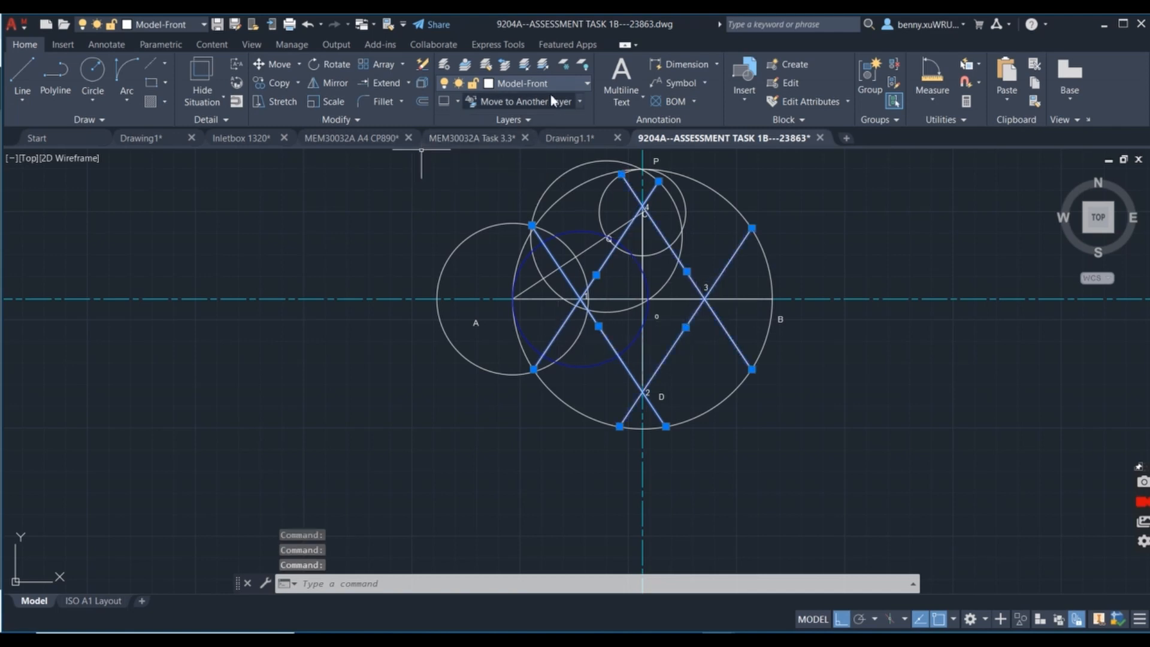
{"action": "right_click", "coordinate": [398, 226]}
{"action": "left_click", "coordinate": [448, 566]}
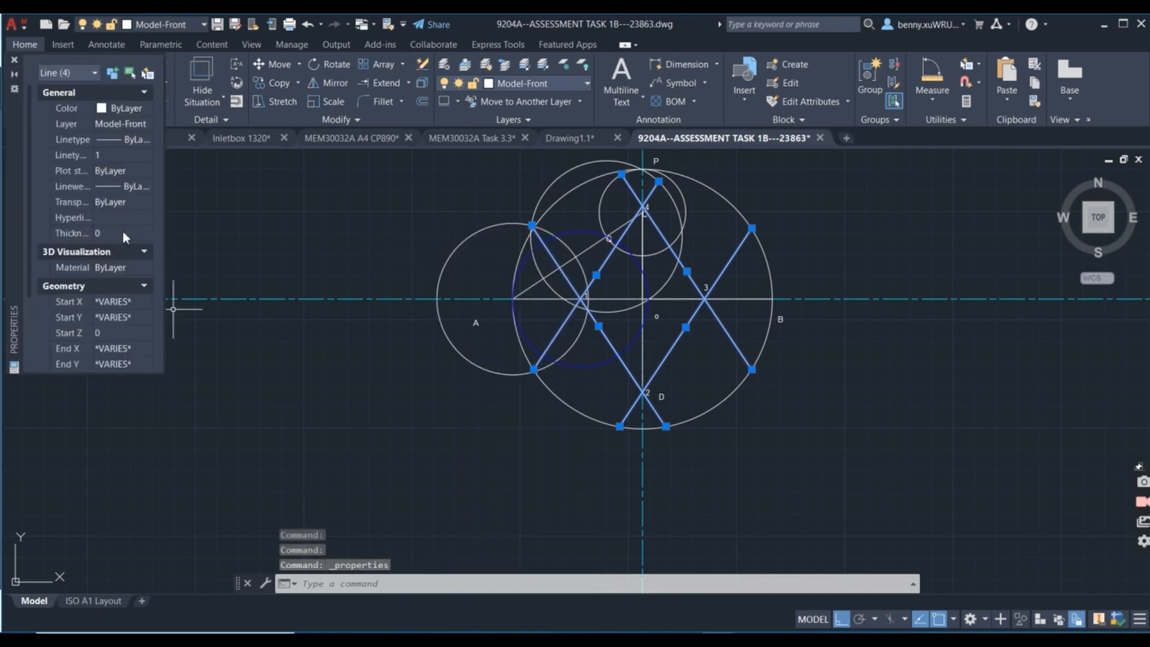
{"action": "left_click", "coordinate": [122, 110]}
{"action": "left_click", "coordinate": [145, 109]}
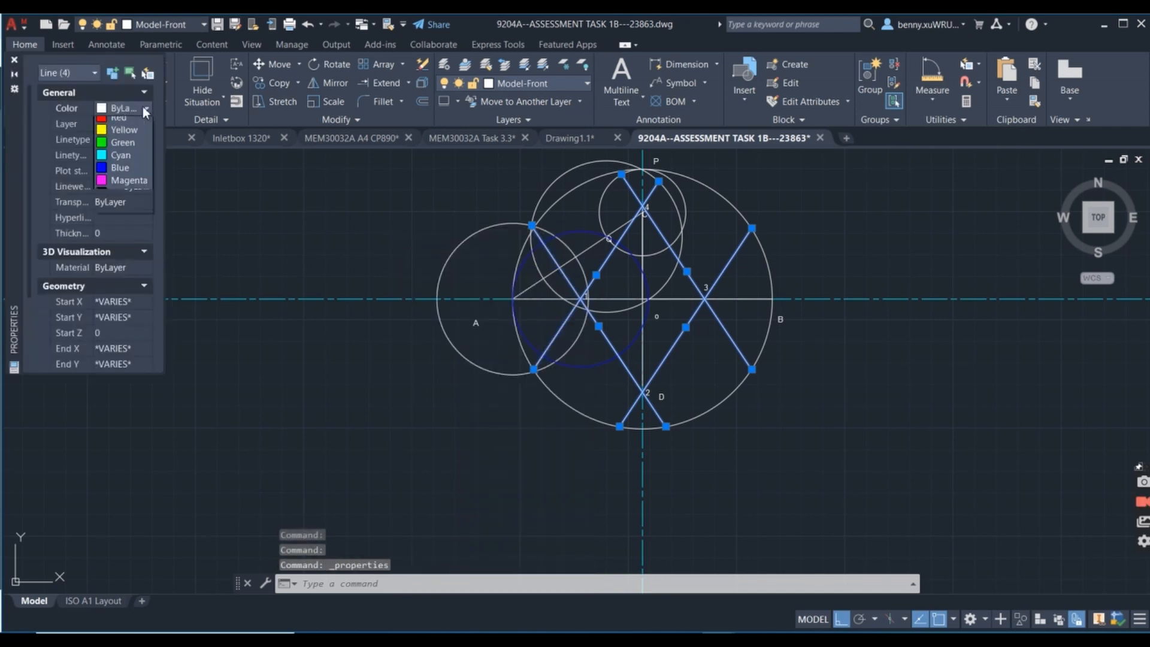
{"action": "left_click", "coordinate": [119, 148]}
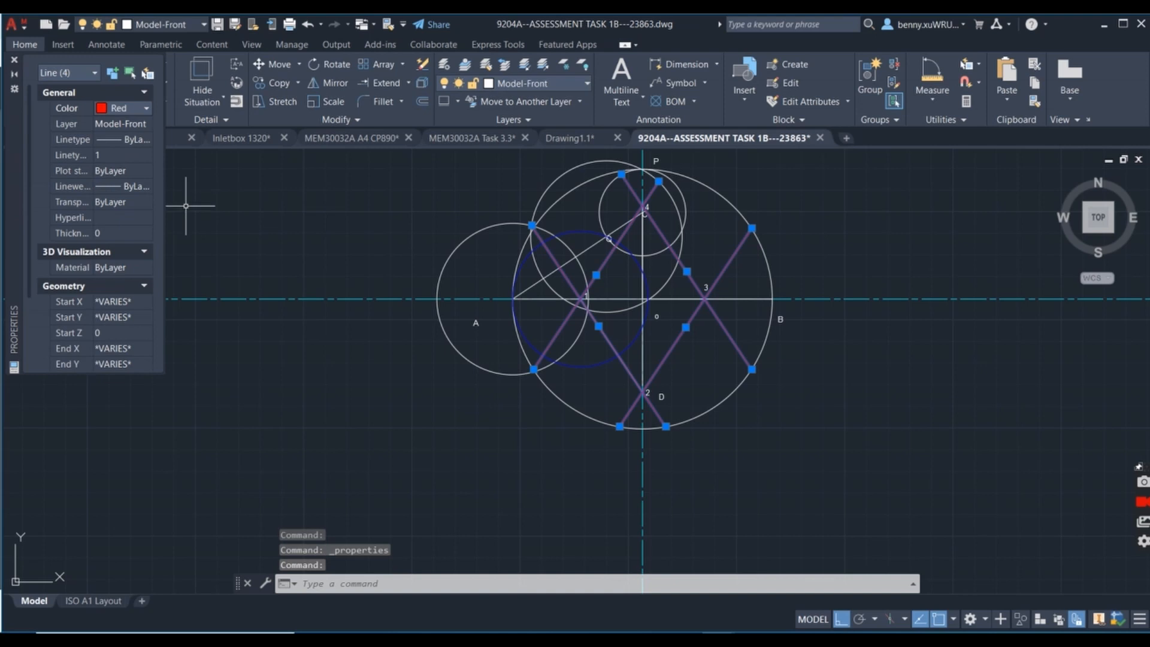
{"action": "left_click", "coordinate": [16, 64]}
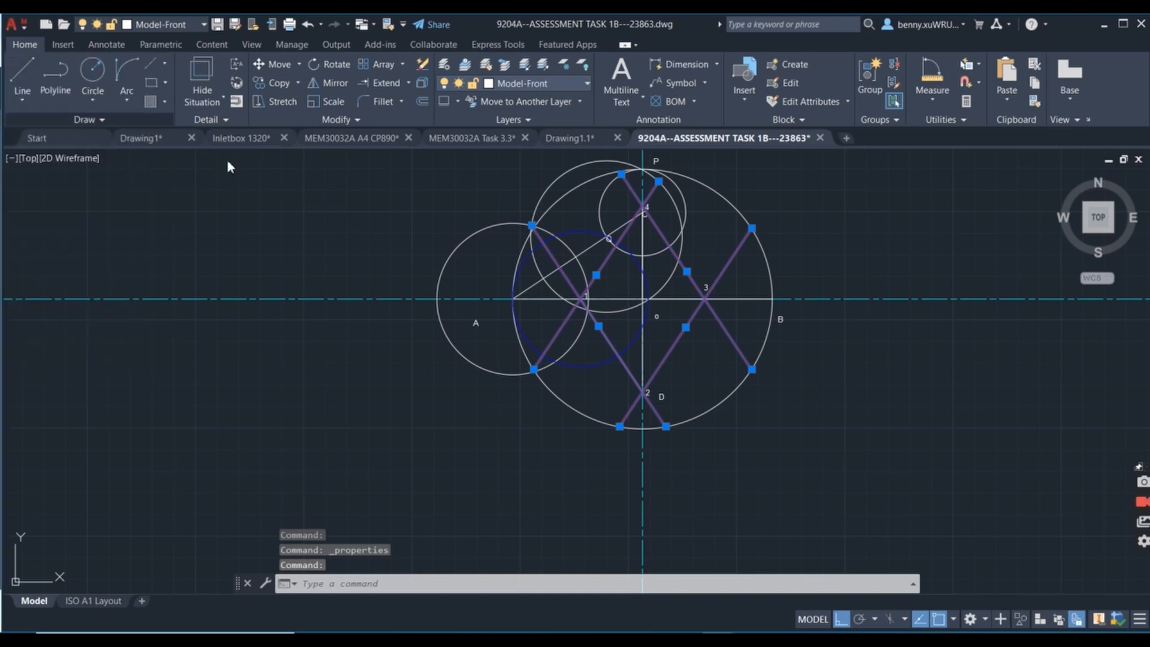
{"action": "scroll", "coordinate": [717, 286], "scroll_direction": "down", "scroll_amount": 2}
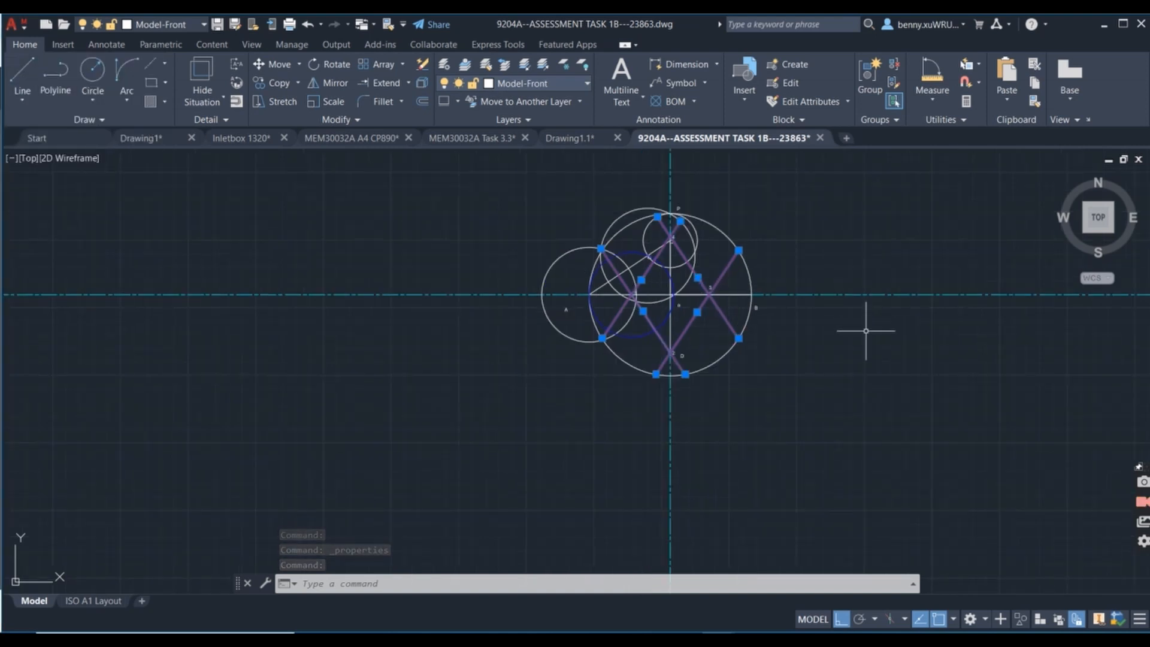
{"action": "key", "text": "Escape"}
Draw a circle centred on point 3 out to end B of the horizontal axis.
{"action": "scroll", "coordinate": [753, 288], "scroll_direction": "up", "scroll_amount": 4}
{"action": "scroll", "coordinate": [485, 226], "scroll_direction": "up", "scroll_amount": 2}
{"action": "mouse_move", "coordinate": [485, 227]}
{"action": "middle_mouse_down"}
{"action": "mouse_move", "coordinate": [539, 359]}
{"action": "mouse_move", "coordinate": [695, 276]}
{"action": "middle_mouse_up"}
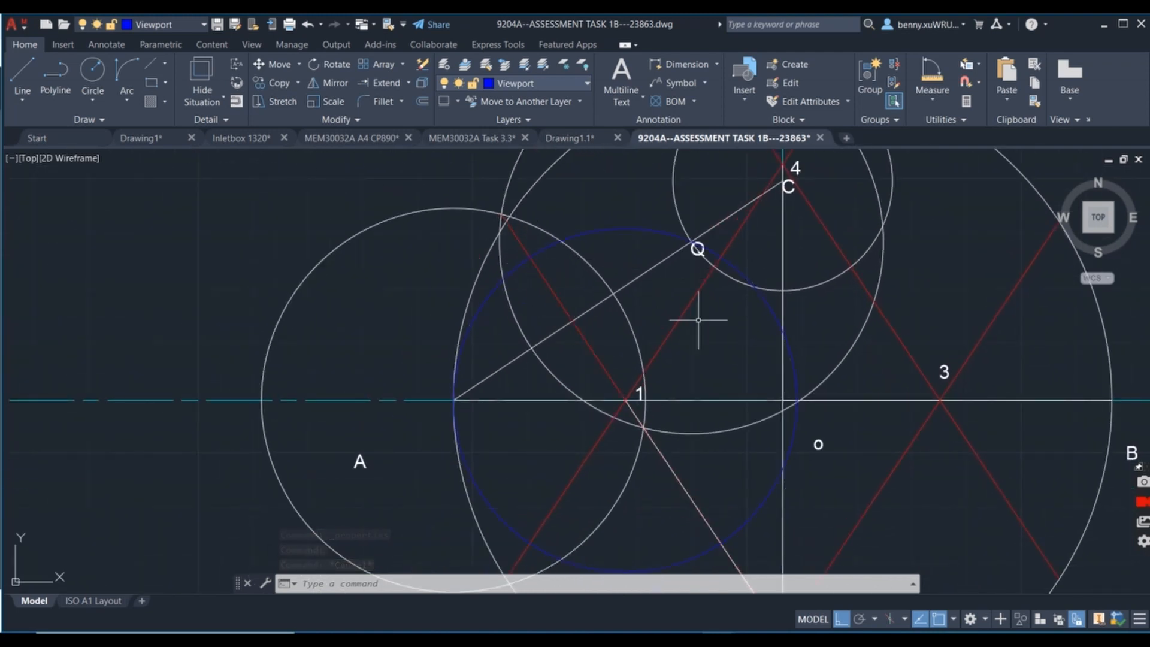
{"action": "scroll", "coordinate": [698, 320], "scroll_direction": "down", "scroll_amount": 2}
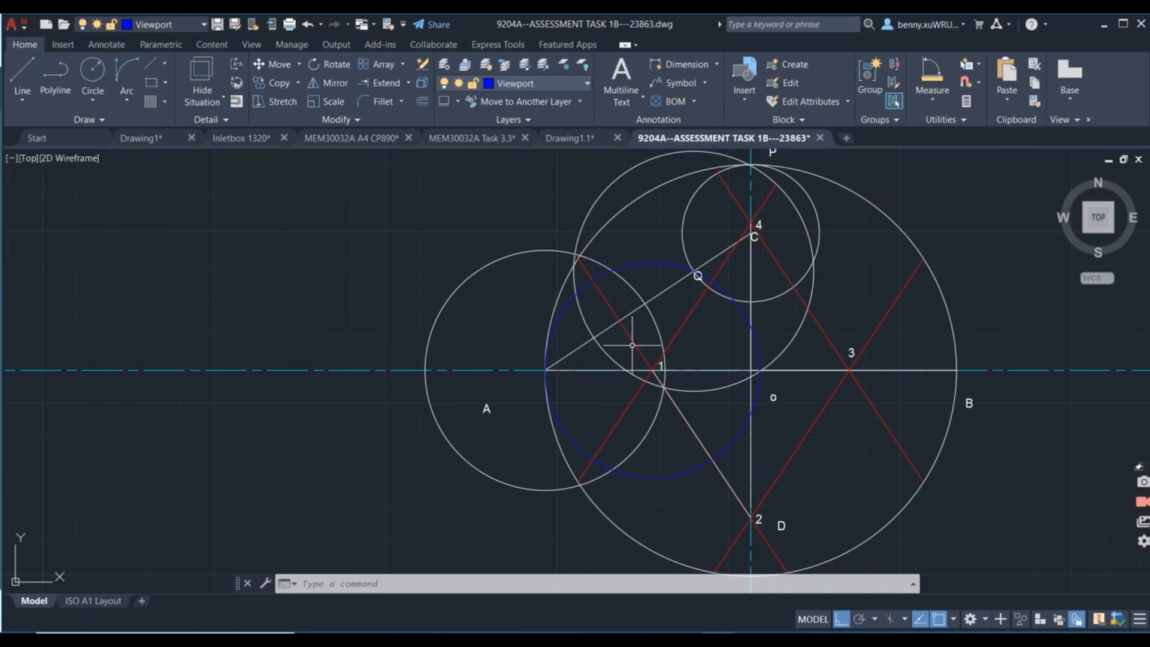
{"action": "left_click", "coordinate": [709, 350]}
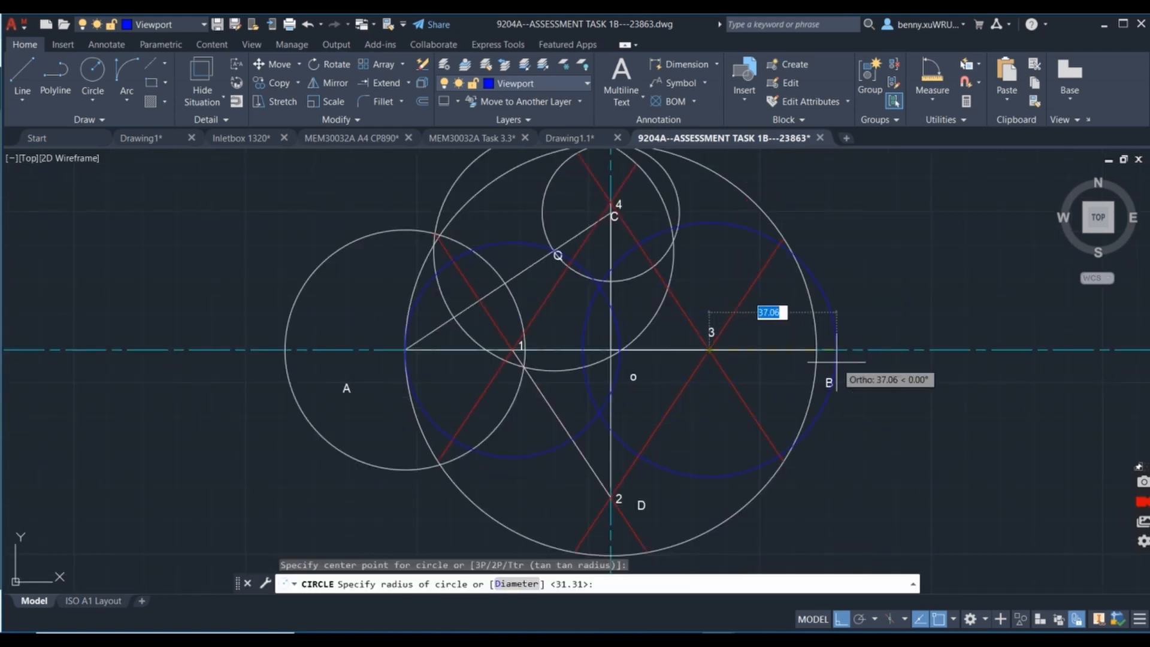
{"action": "left_click", "coordinate": [816, 350]}
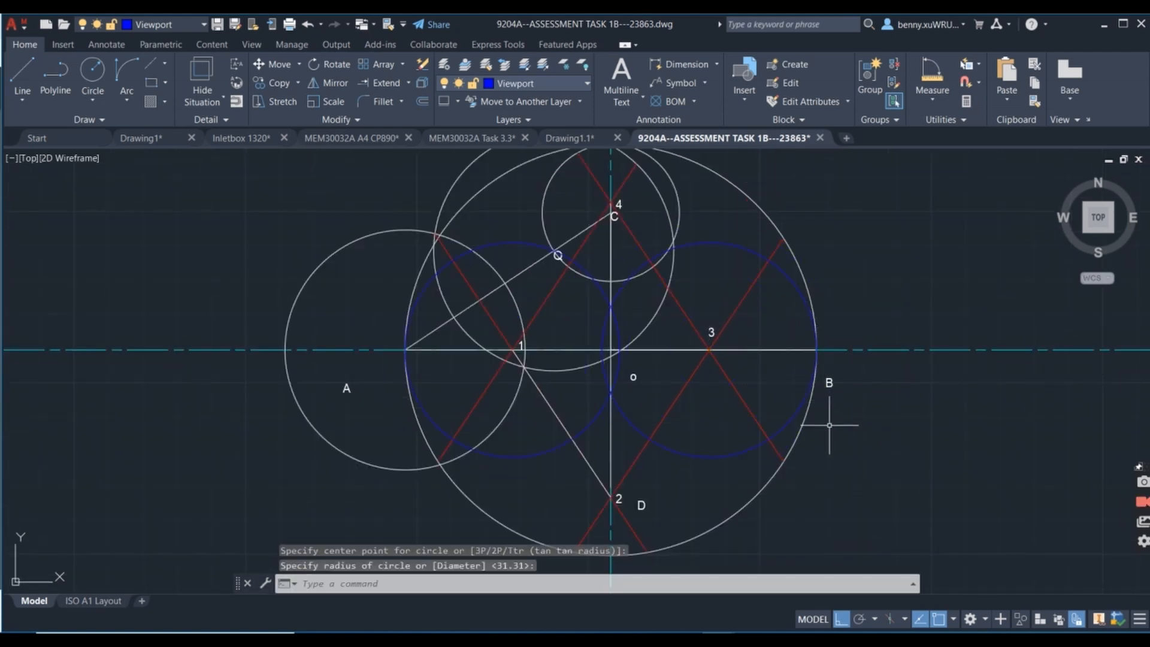
Draw a large circle centred on point 2 out to end C of the vertical axis.
{"action": "key", "text": "space"}
{"action": "scroll", "coordinate": [660, 310], "scroll_direction": "up", "scroll_amount": 2}
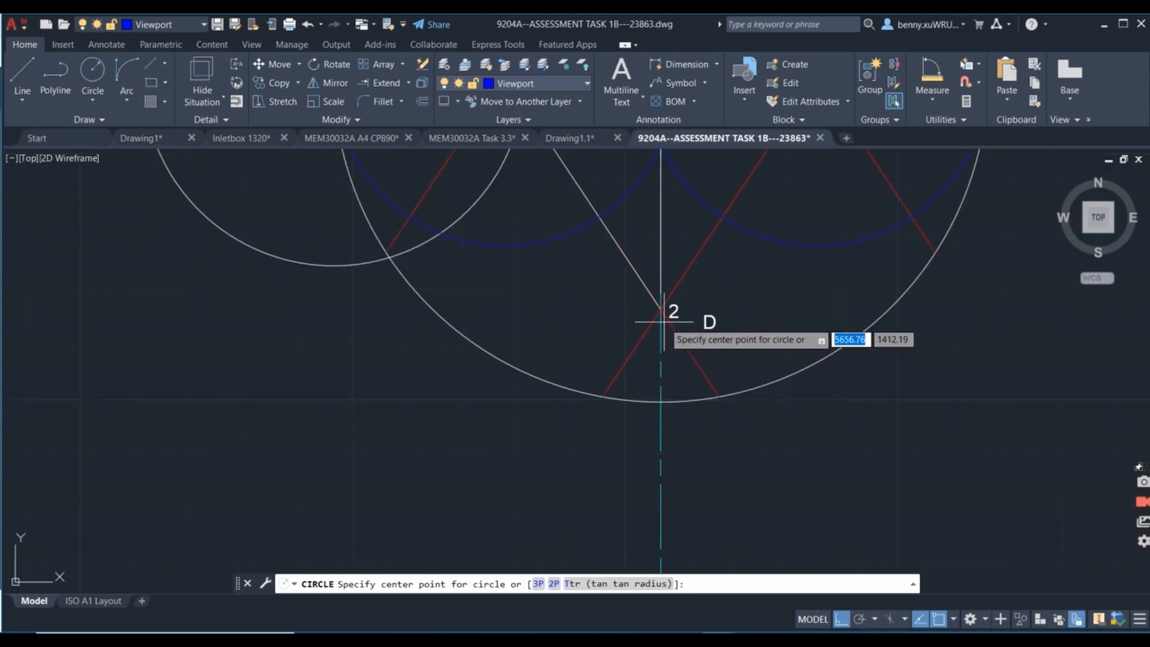
{"action": "left_click", "coordinate": [661, 310]}
{"action": "scroll", "coordinate": [741, 559], "scroll_direction": "down", "scroll_amount": 4}
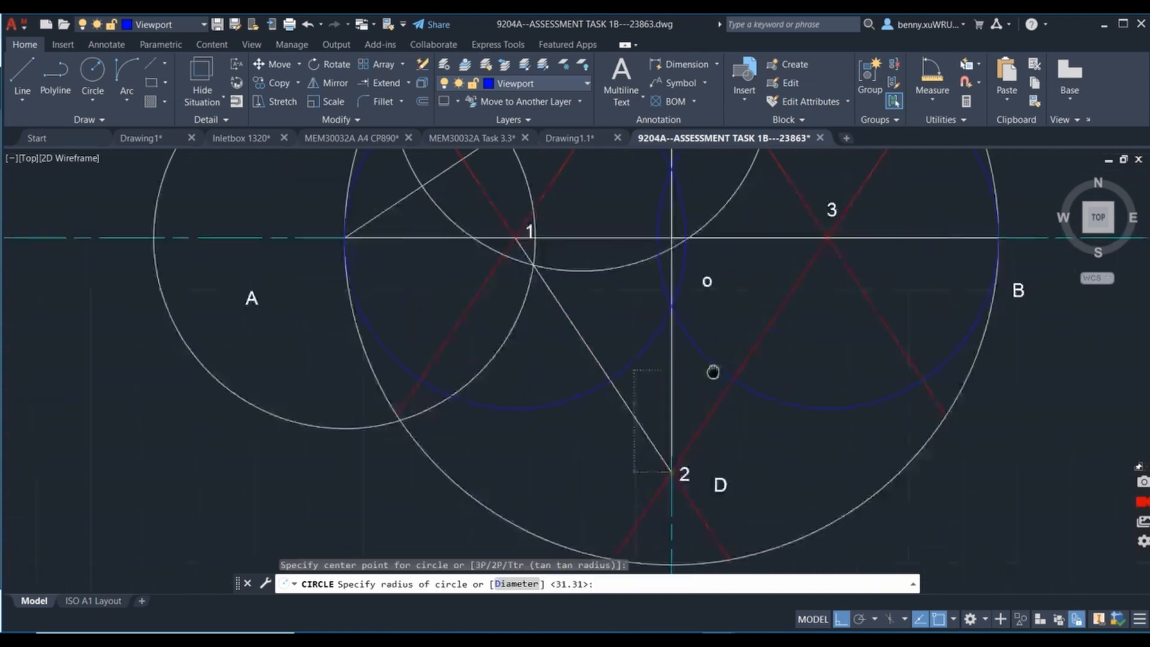
{"action": "middle_click_drag", "start_coordinate": [728, 284], "coordinate": [727, 321]}
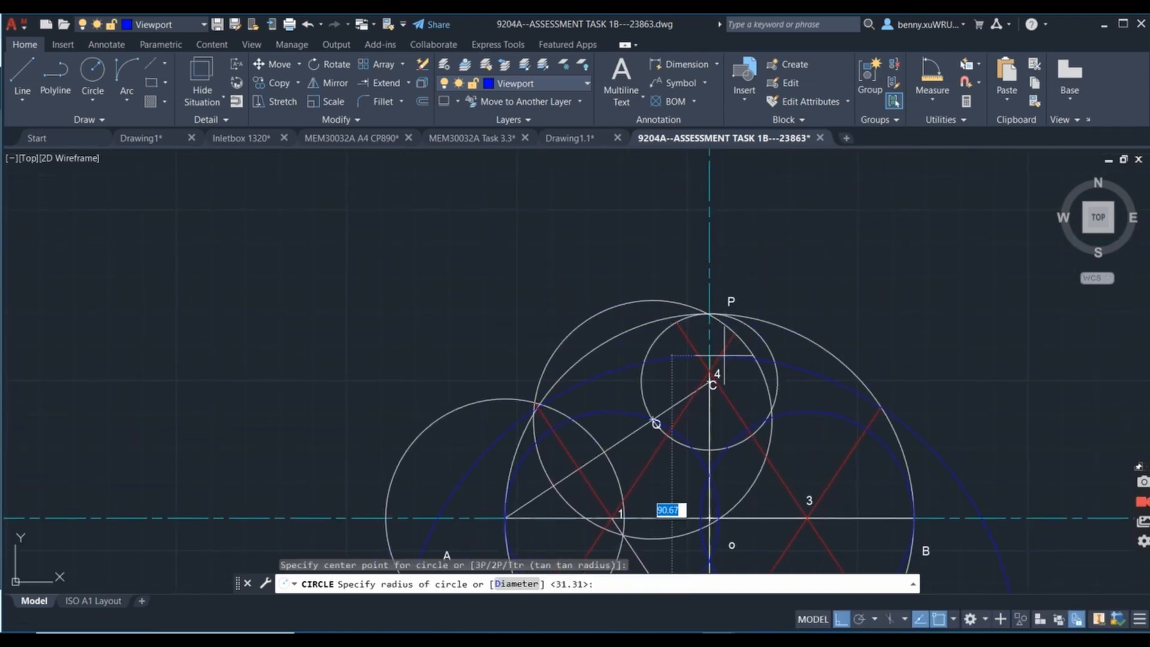
{"action": "scroll", "coordinate": [710, 386], "scroll_direction": "up", "scroll_amount": 4}
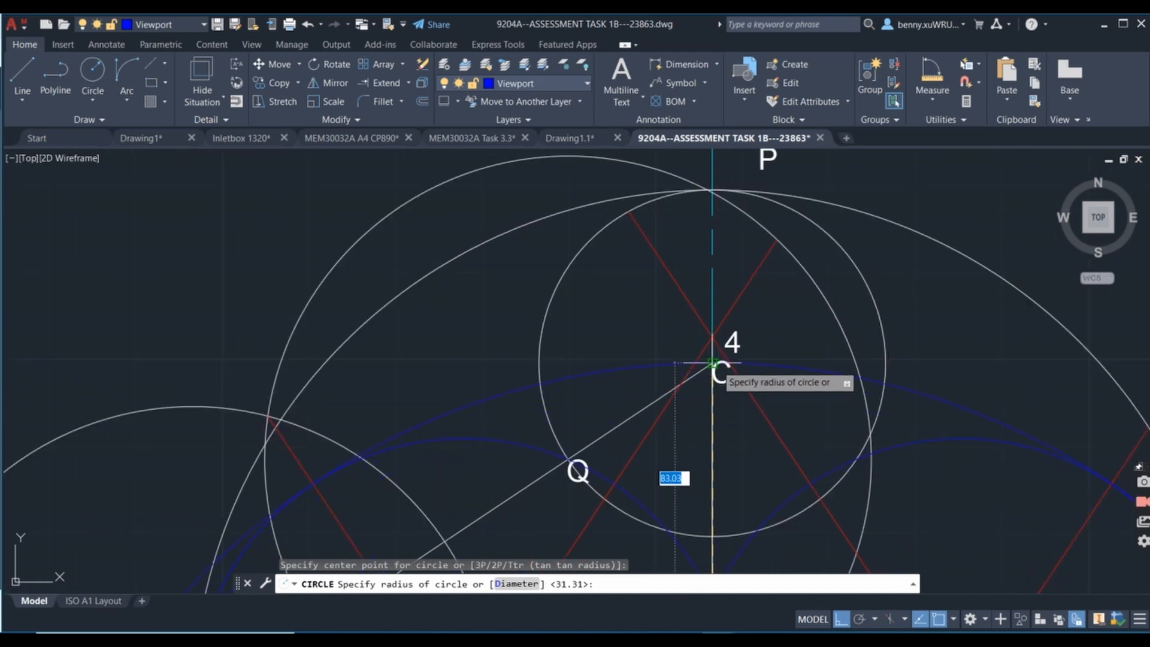
{"action": "left_click", "coordinate": [712, 362]}
Draw a large circle centred on point 4 out to end D of the vertical axis.
{"action": "left_click", "coordinate": [95, 72]}
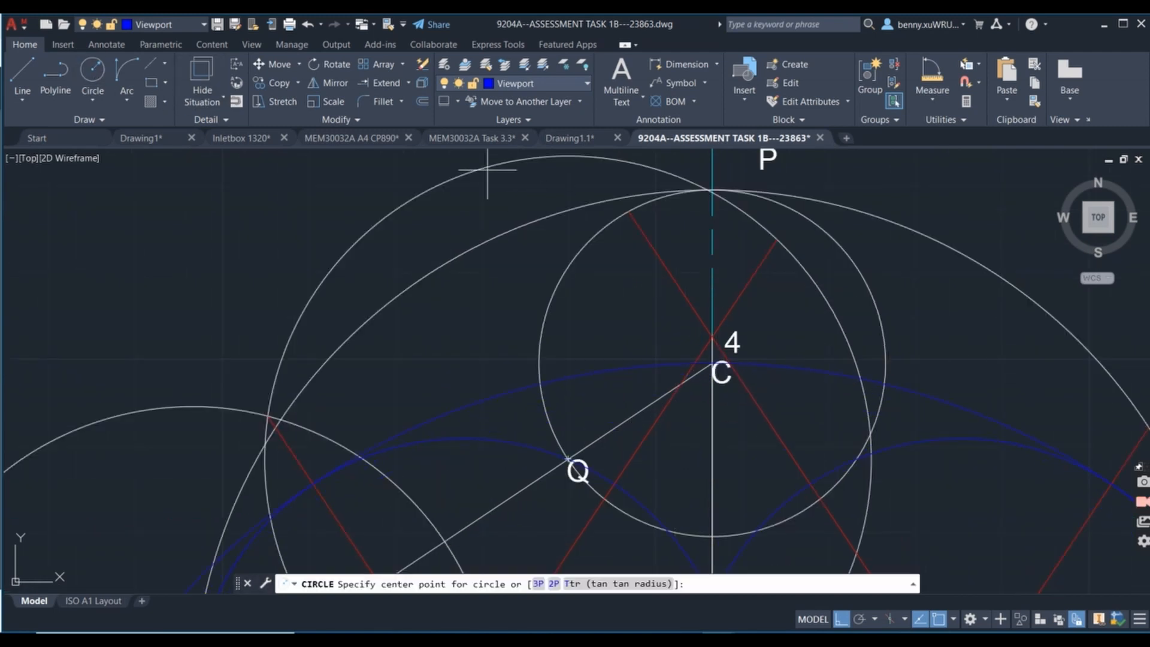
{"action": "left_click", "coordinate": [713, 337]}
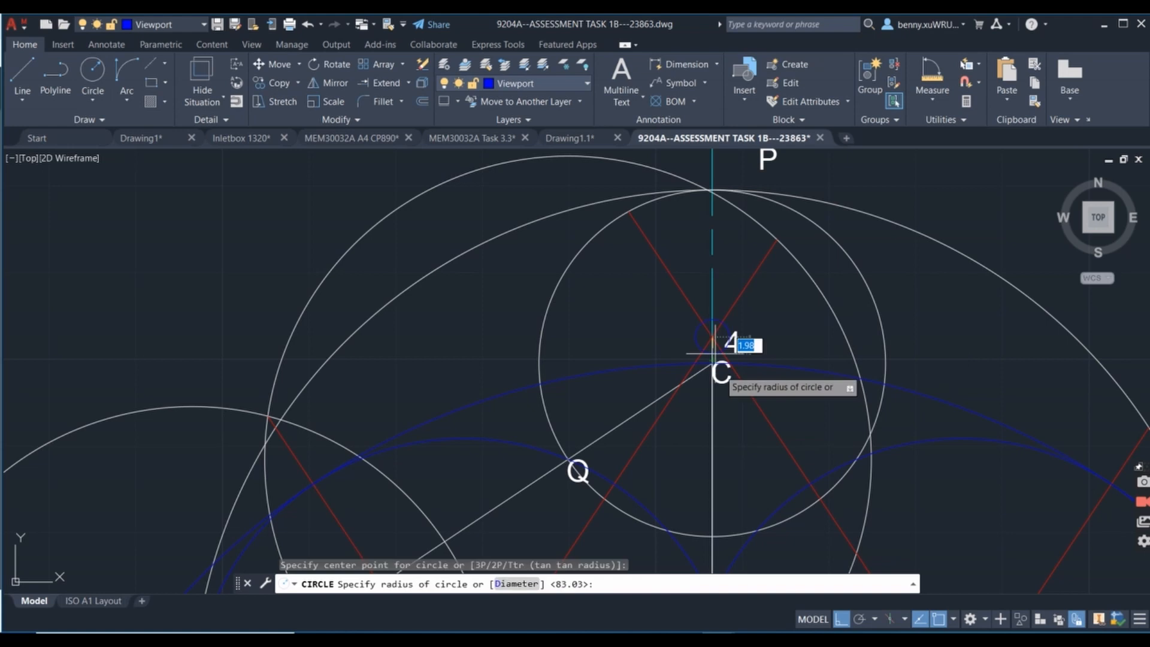
{"action": "scroll", "coordinate": [761, 432], "scroll_direction": "down", "scroll_amount": 5}
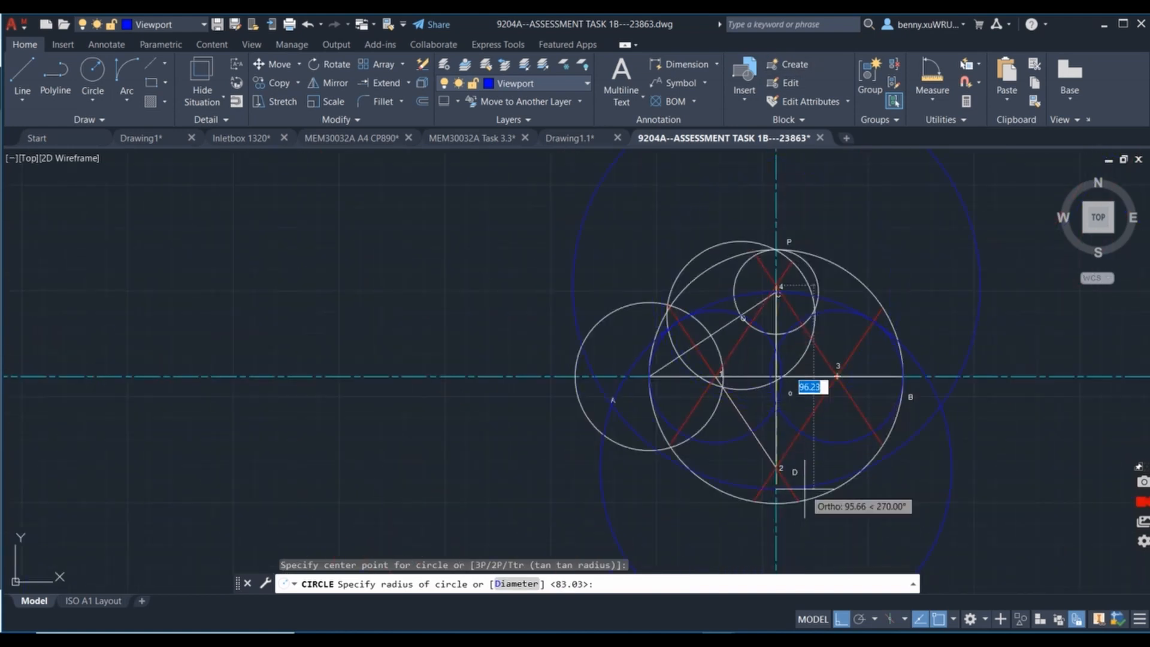
{"action": "scroll", "coordinate": [794, 480], "scroll_direction": "up", "scroll_amount": 8}
{"action": "left_click", "coordinate": [684, 362]}
{"action": "scroll", "coordinate": [880, 374], "scroll_direction": "down", "scroll_amount": 6}
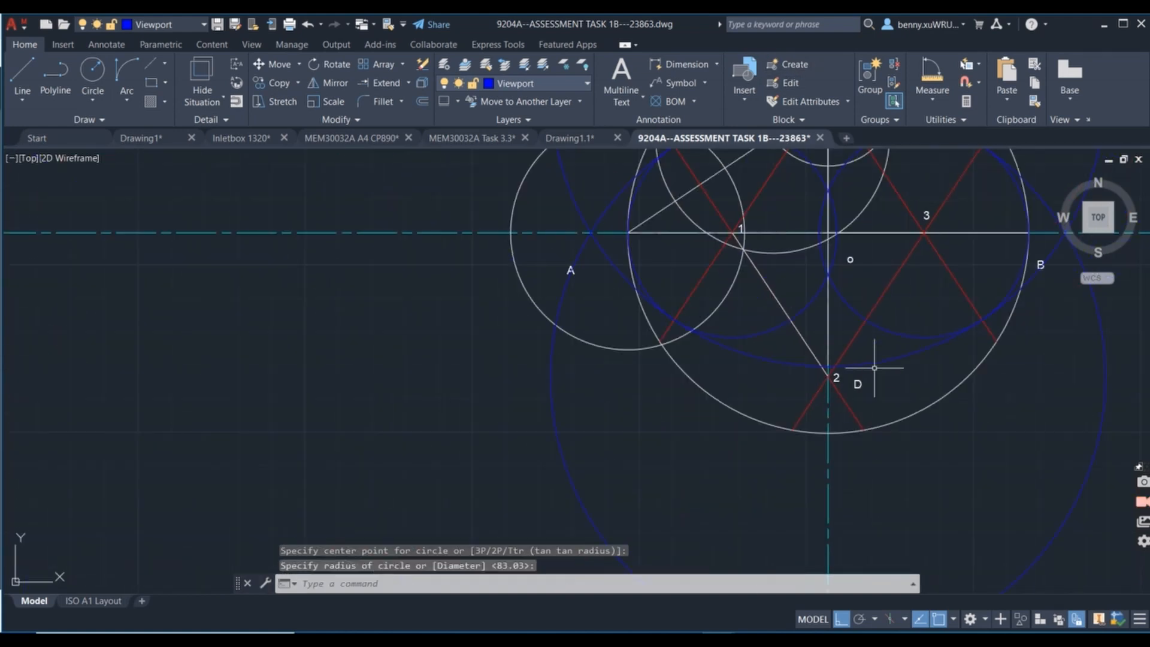
Trim away the outer arcs of the two large circles centred on points 2 and 4.
{"action": "scroll", "coordinate": [883, 326], "scroll_direction": "down", "scroll_amount": 6}
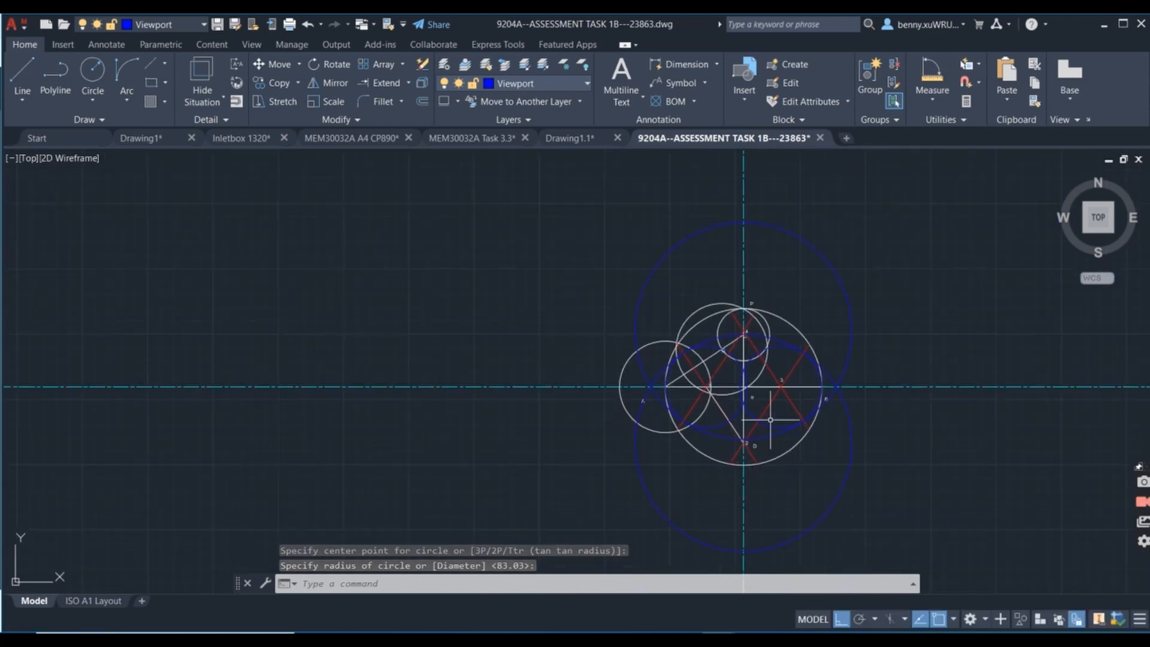
{"action": "scroll", "coordinate": [898, 209], "scroll_direction": "up", "scroll_amount": 2}
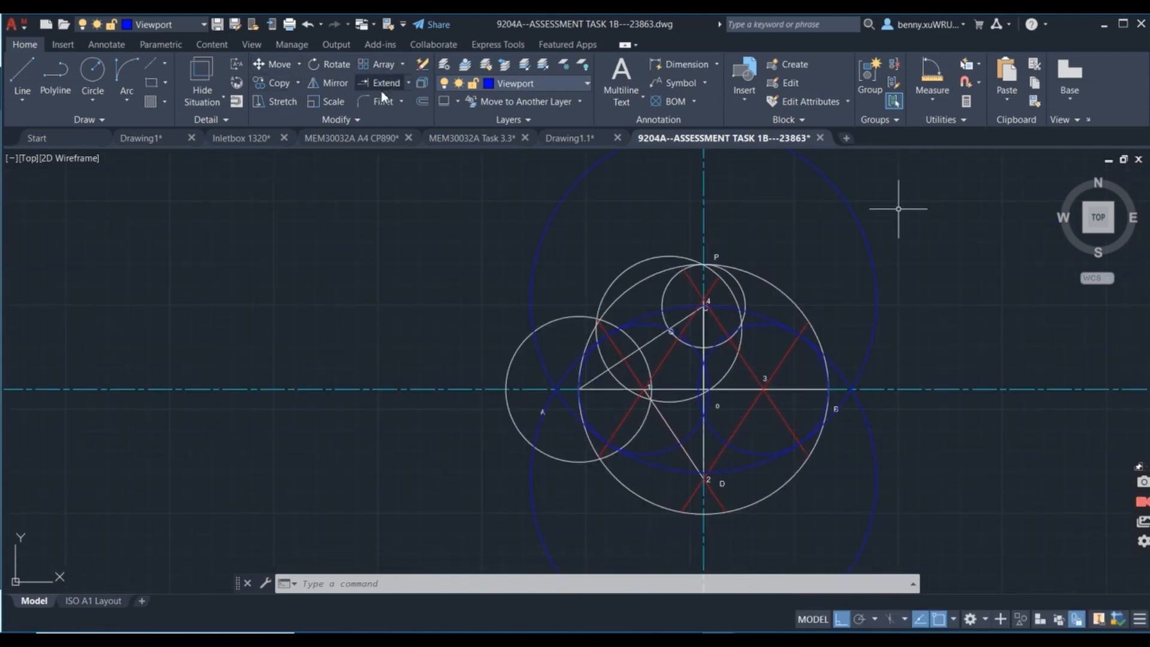
{"action": "left_click", "coordinate": [394, 105]}
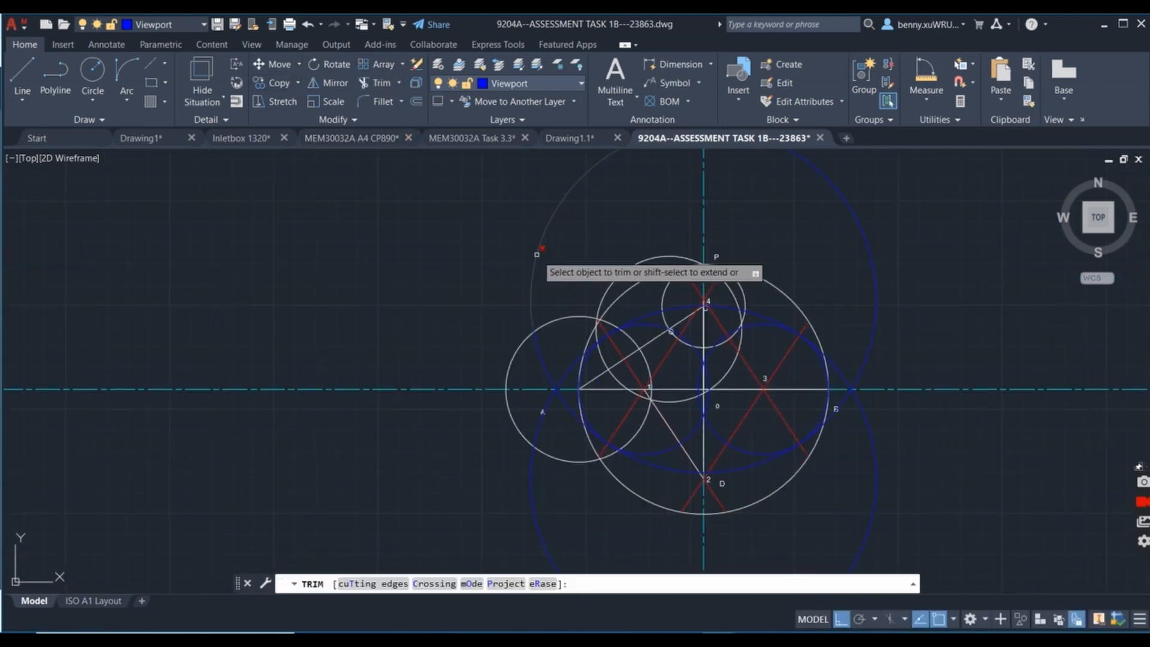
{"action": "left_click", "coordinate": [536, 254]}
{"action": "left_click", "coordinate": [854, 210]}
{"action": "left_click", "coordinate": [877, 460]}
{"action": "left_click", "coordinate": [529, 483]}
Trim off the crossing ends of the two large arcs near A, outside the ellipse outline.
{"action": "left_click", "coordinate": [557, 375]}
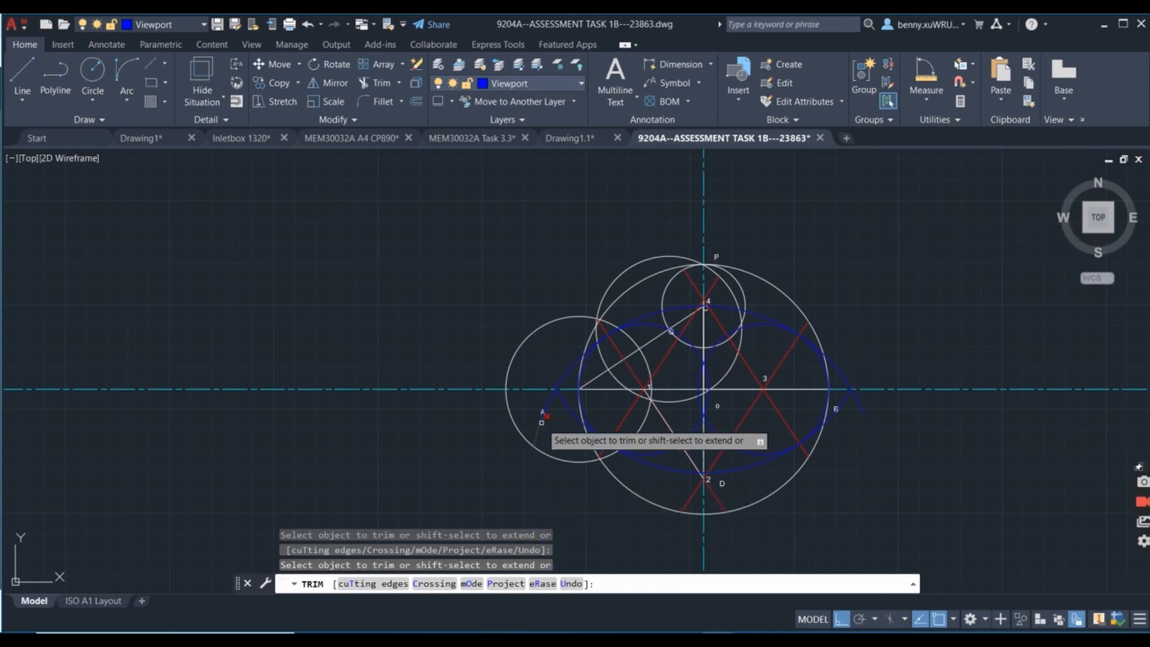
{"action": "left_click", "coordinate": [535, 429]}
{"action": "left_click", "coordinate": [560, 399]}
Trim away the inner upper arcs of the circles centred on points 1 and 3, above the horizontal axis.
{"action": "scroll", "coordinate": [575, 393], "scroll_direction": "up", "scroll_amount": 4}
{"action": "scroll", "coordinate": [628, 254], "scroll_direction": "up", "scroll_amount": 3}
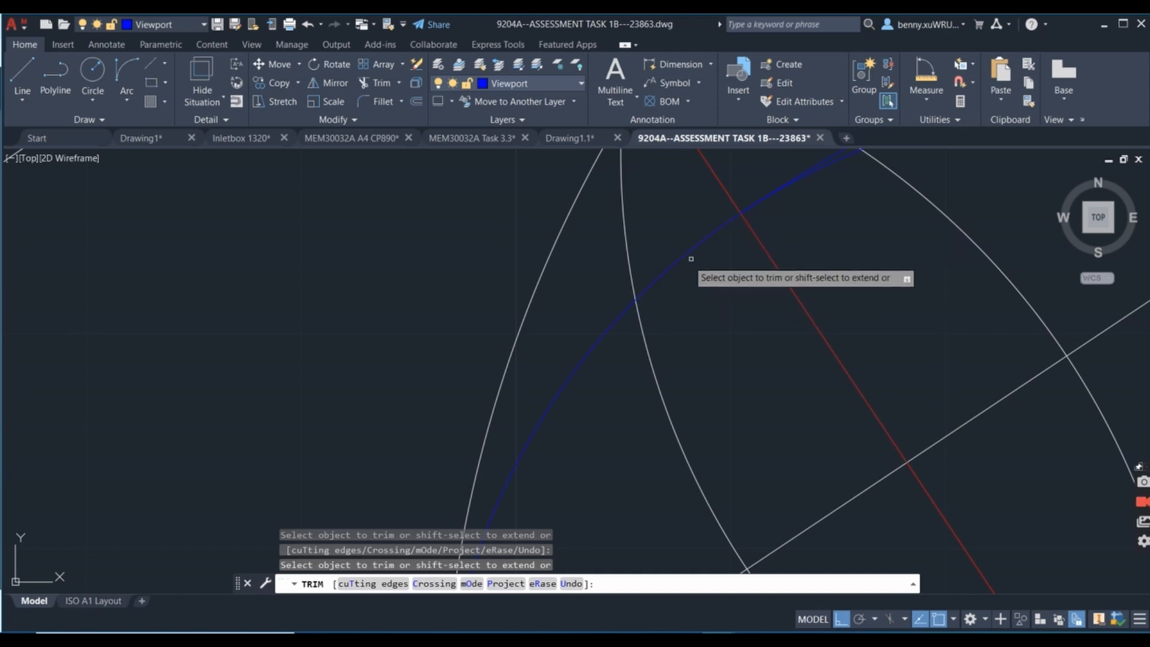
{"action": "scroll", "coordinate": [839, 187], "scroll_direction": "down", "scroll_amount": 4}
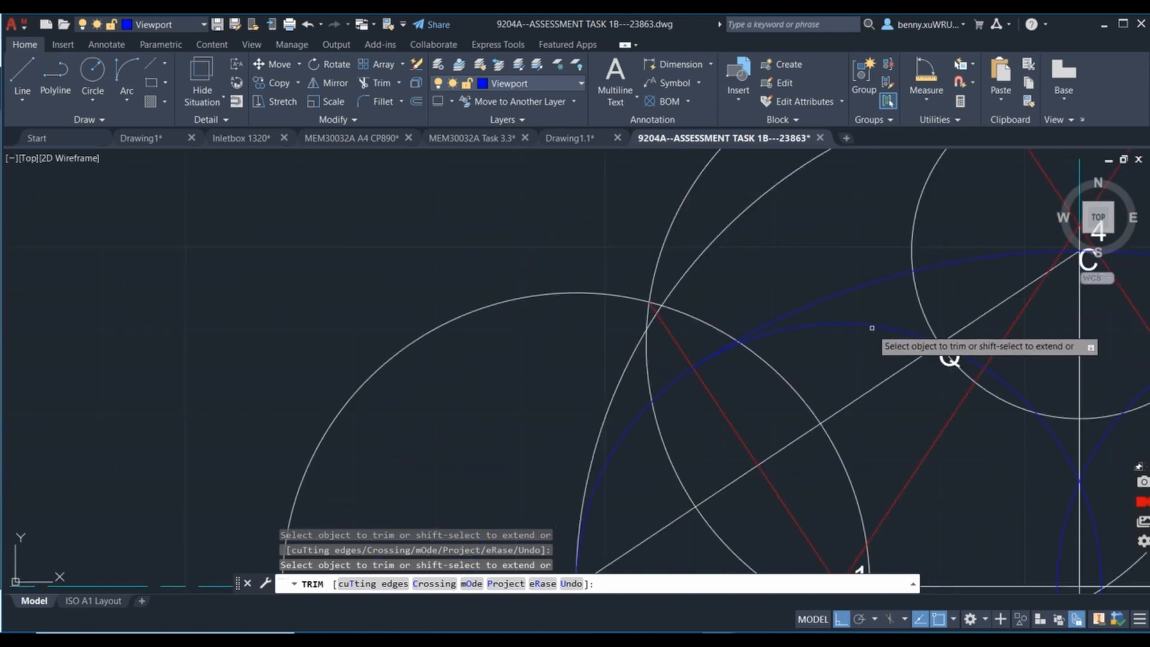
{"action": "scroll", "coordinate": [734, 347], "scroll_direction": "up", "scroll_amount": 5}
{"action": "scroll", "coordinate": [913, 347], "scroll_direction": "down", "scroll_amount": 7}
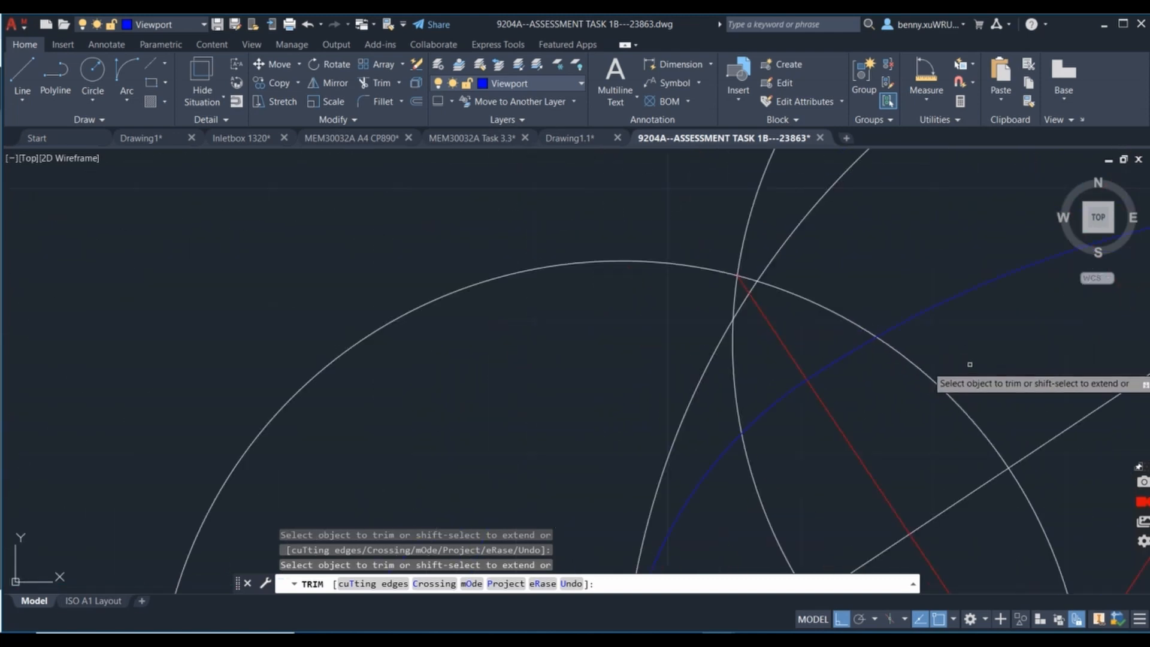
{"action": "middle_click_drag", "start_coordinate": [1042, 365], "coordinate": [511, 320]}
{"action": "left_click", "coordinate": [646, 285]}
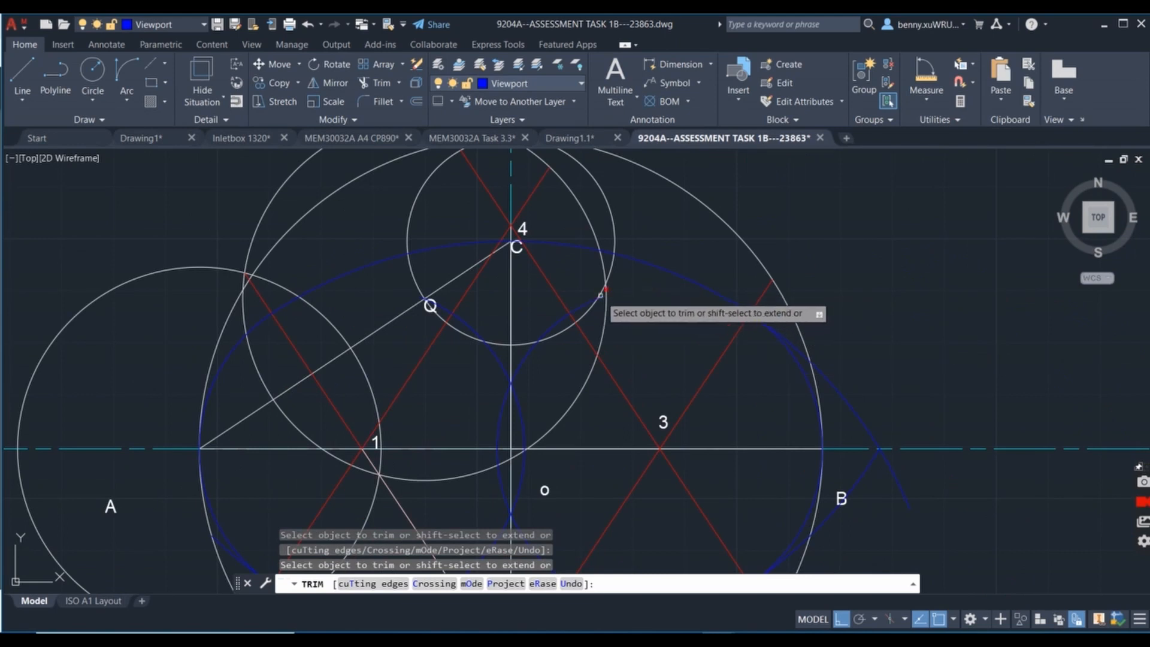
{"action": "left_click", "coordinate": [559, 320]}
{"action": "left_click", "coordinate": [526, 359]}
{"action": "left_click", "coordinate": [470, 327]}
{"action": "left_click", "coordinate": [445, 309]}
{"action": "left_click", "coordinate": [499, 361]}
Trim away the remaining inner arcs of the circles centred on points 1 and 3, around the vertical axis and below point o.
{"action": "left_click_drag", "start_coordinate": [499, 415], "coordinate": [497, 490]}
{"action": "left_click", "coordinate": [498, 451]}
{"action": "left_click", "coordinate": [499, 481]}
{"action": "middle_click_drag", "start_coordinate": [544, 562], "coordinate": [588, 355]}
{"action": "left_click", "coordinate": [588, 355]}
{"action": "left_click_drag", "start_coordinate": [541, 340], "coordinate": [467, 395]}
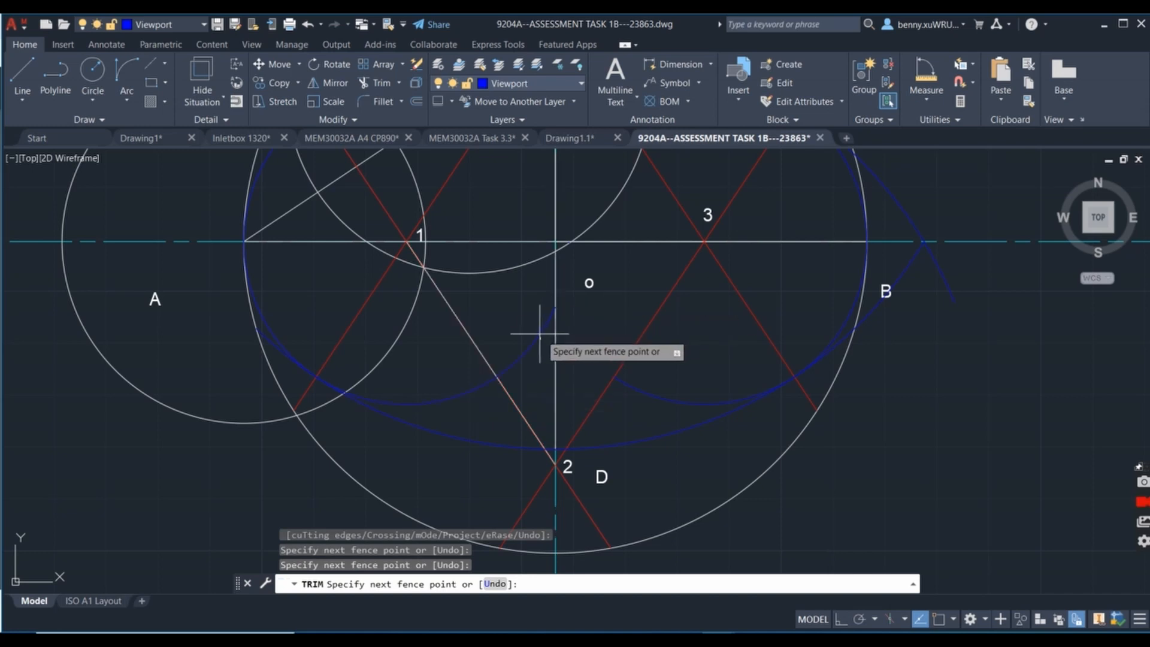
{"action": "key", "text": "Return"}
{"action": "left_click", "coordinate": [647, 393]}
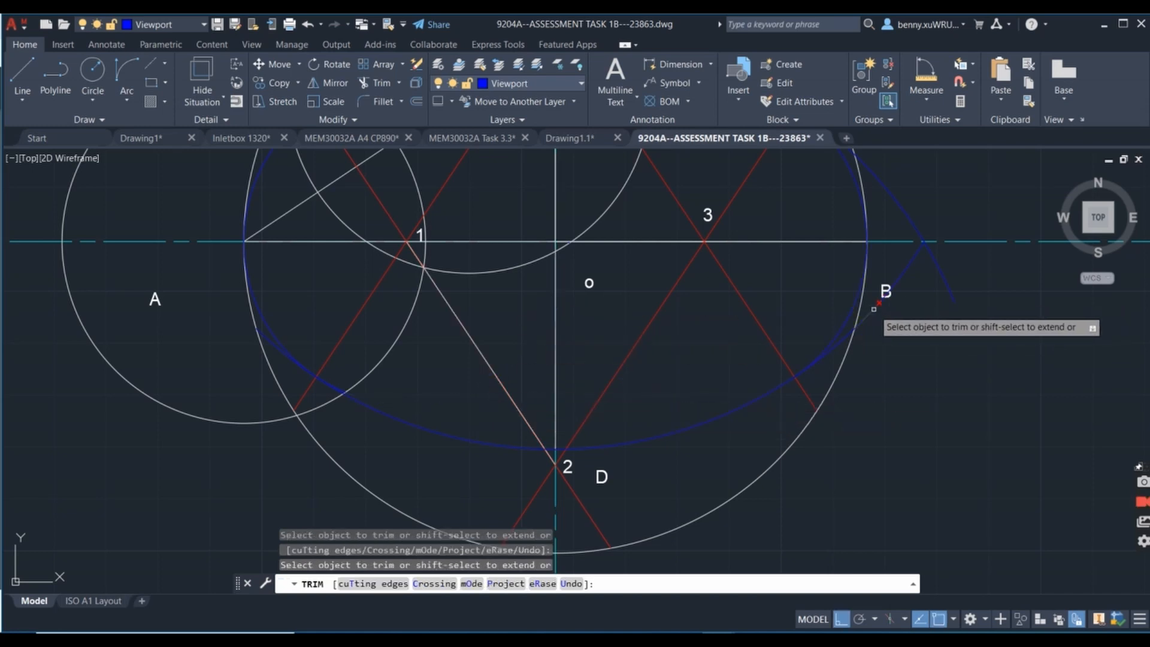
Trim off the crossing ends of the two large arcs near B, outside the ellipse outline.
{"action": "left_click", "coordinate": [845, 338]}
{"action": "left_click", "coordinate": [905, 264]}
{"action": "left_click", "coordinate": [940, 272]}
{"action": "left_click", "coordinate": [903, 215]}
Trim the leftover overlapping arc pieces where the small and large arcs meet at the red lines.
{"action": "scroll", "coordinate": [903, 216], "scroll_direction": "down", "scroll_amount": 2}
{"action": "middle_click_drag", "start_coordinate": [903, 215], "coordinate": [937, 397]}
{"action": "scroll", "coordinate": [926, 382], "scroll_direction": "up", "scroll_amount": 8}
{"action": "left_click", "coordinate": [762, 276]}
{"action": "scroll", "coordinate": [717, 369], "scroll_direction": "down", "scroll_amount": 4}
{"action": "scroll", "coordinate": [718, 370], "scroll_direction": "down", "scroll_amount": 4}
{"action": "middle_click_drag", "start_coordinate": [634, 385], "coordinate": [927, 245]}
{"action": "scroll", "coordinate": [653, 330], "scroll_direction": "up", "scroll_amount": 6}
{"action": "left_click", "coordinate": [657, 331]}
{"action": "scroll", "coordinate": [923, 440], "scroll_direction": "up", "scroll_amount": 2}
{"action": "left_click", "coordinate": [783, 465]}
{"action": "scroll", "coordinate": [1008, 423], "scroll_direction": "down", "scroll_amount": 8}
{"action": "middle_click_drag", "start_coordinate": [1046, 396], "coordinate": [605, 424]}
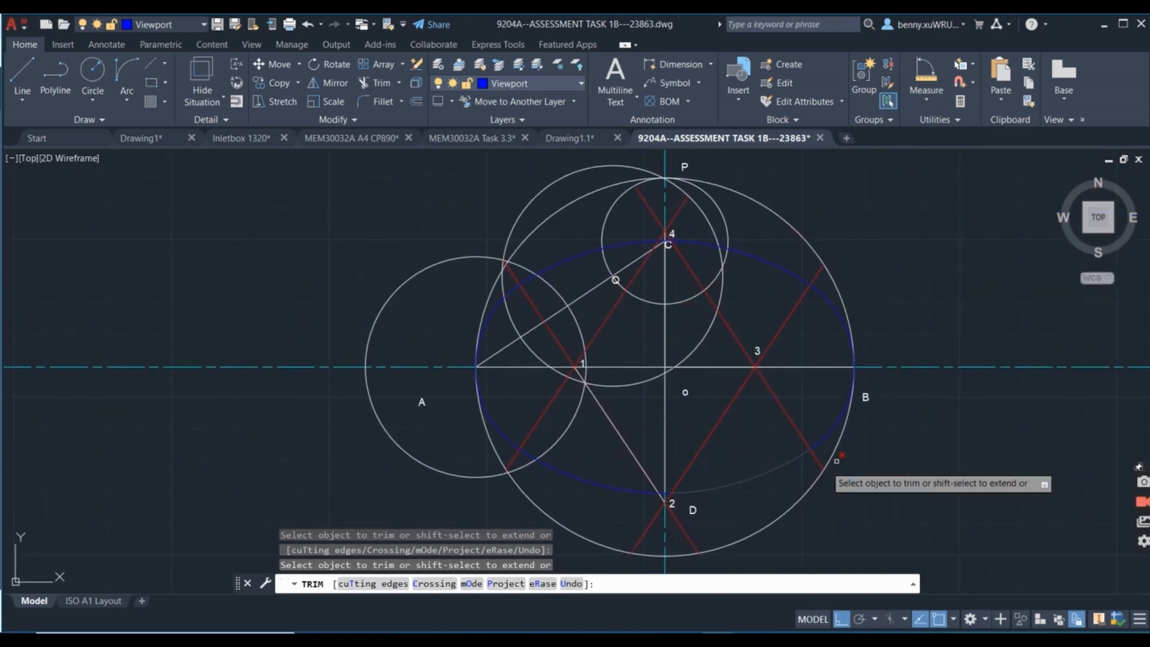